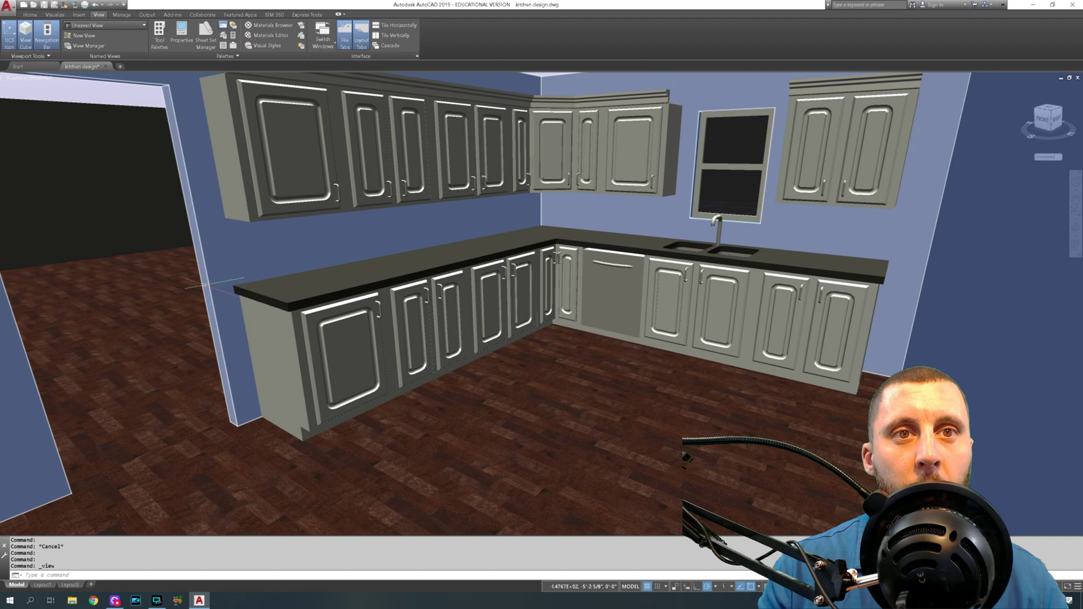
- Change the kitchen model's visual style to 2D Wireframe
{"action": "left_click", "coordinate": [43, 79]}
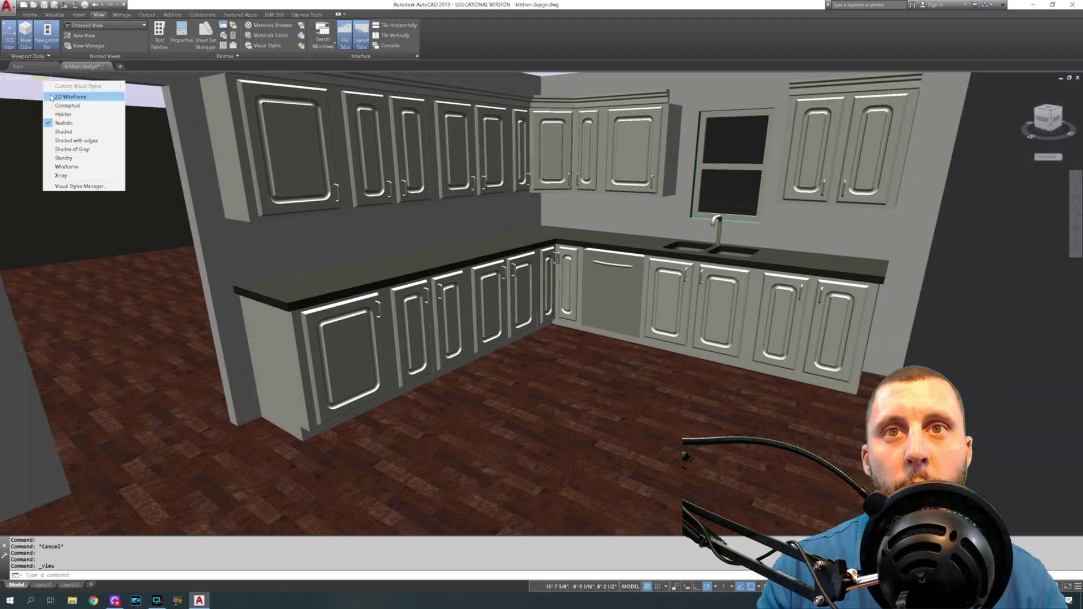
{"action": "left_click", "coordinate": [51, 93]}
{"action": "scroll", "coordinate": [410, 274], "scroll_direction": "up", "scroll_amount": 3}
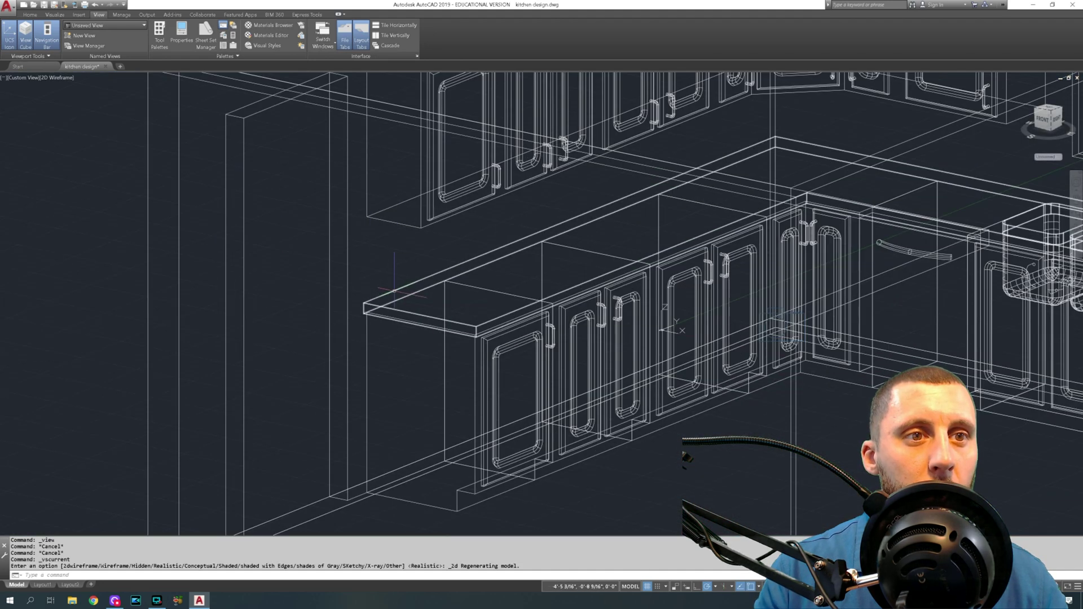
{"action": "scroll", "coordinate": [409, 274], "scroll_direction": "up", "scroll_amount": 2}
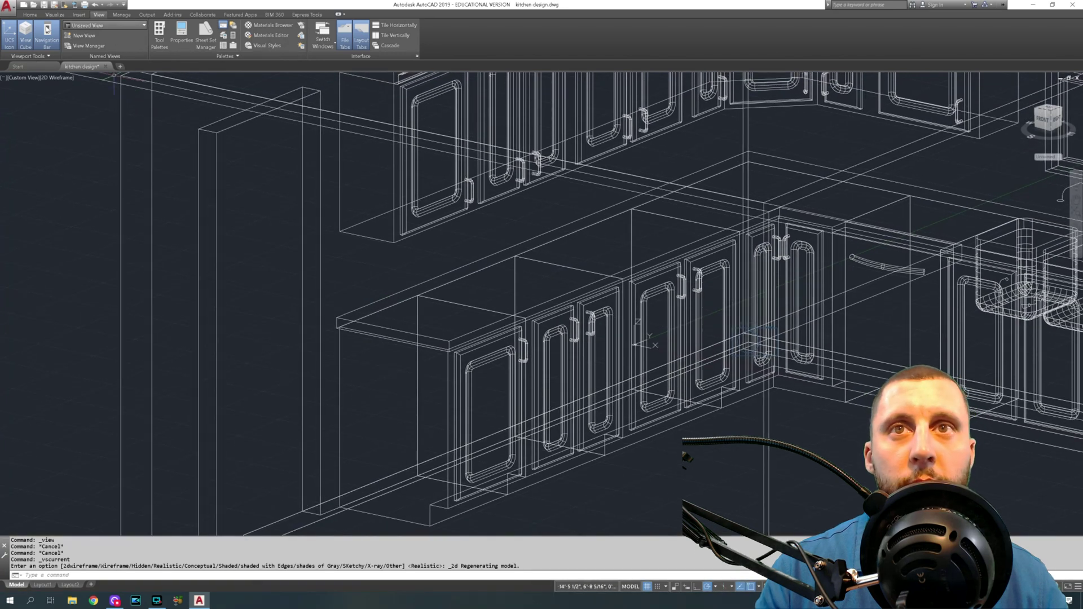
- Apply the preset Right view to reorient the drawing plane, and return to an angled 3D view of the countertop's free end
{"action": "left_click", "coordinate": [30, 15]}
{"action": "left_click", "coordinate": [205, 44]}
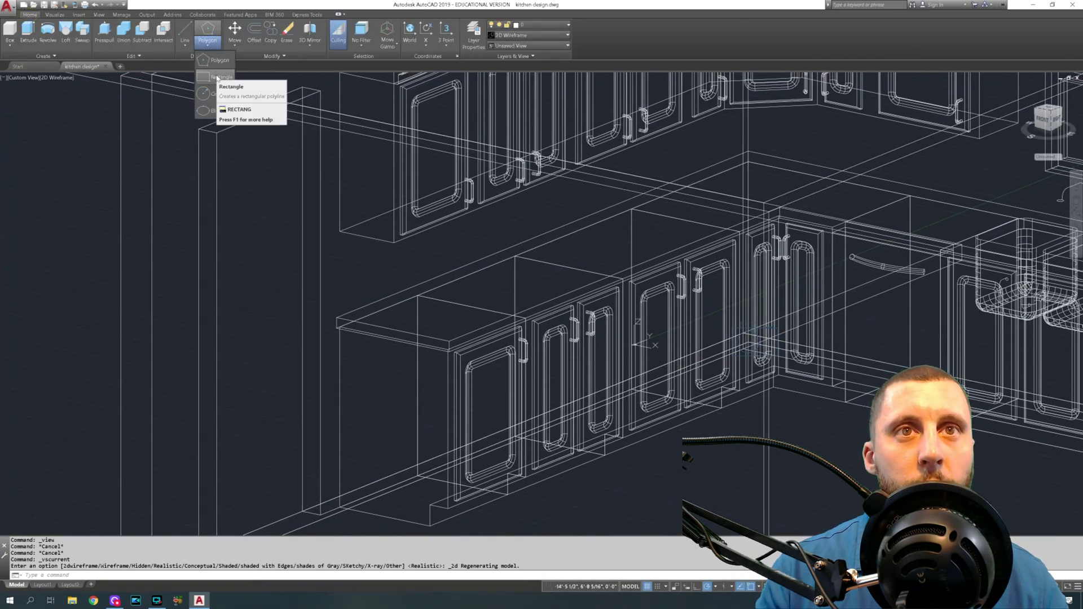
{"action": "left_click", "coordinate": [23, 77]}
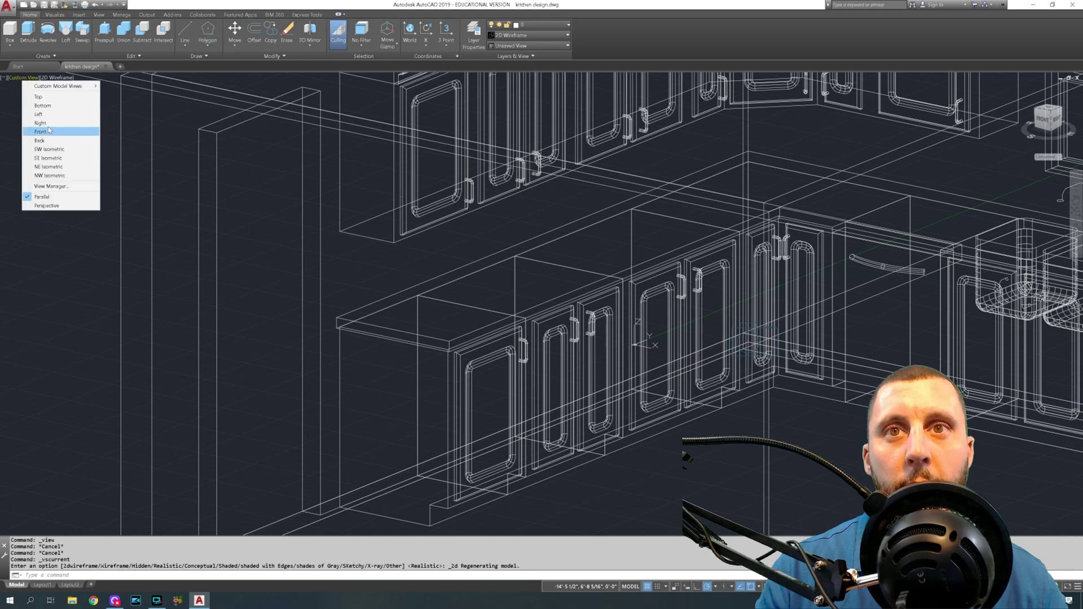
{"action": "left_click", "coordinate": [39, 123]}
{"action": "scroll", "coordinate": [394, 279], "scroll_direction": "down", "scroll_amount": 2}
{"action": "middle_click_drag", "start_coordinate": [503, 300], "coordinate": [581, 346], "text": "shift"}
{"action": "scroll", "coordinate": [515, 304], "scroll_direction": "up", "scroll_amount": 6}
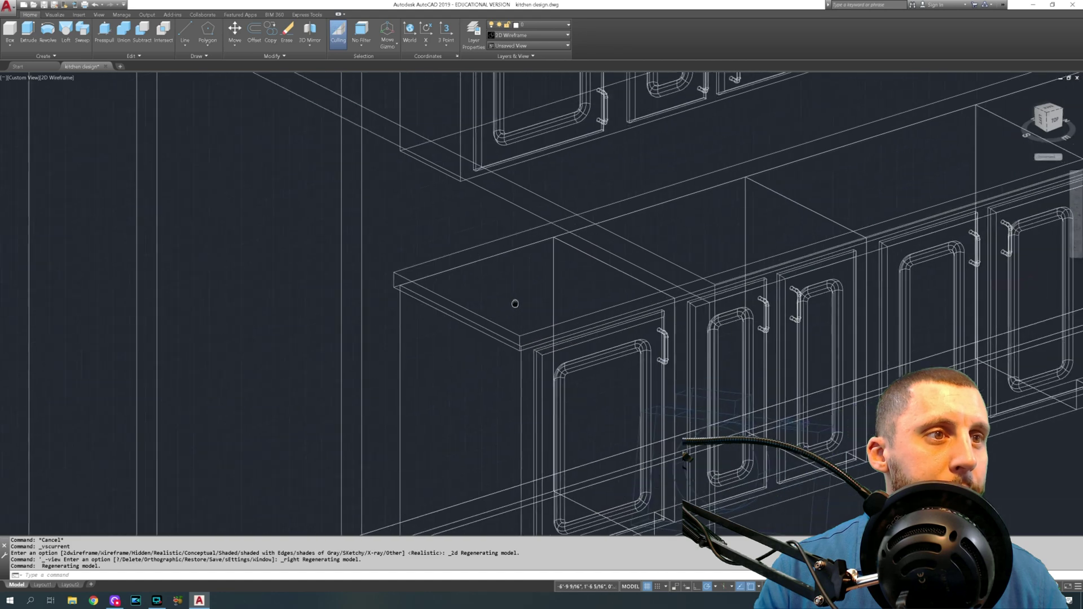
{"action": "scroll", "coordinate": [516, 304], "scroll_direction": "down", "scroll_amount": 3}
{"action": "left_click", "coordinate": [209, 47]}
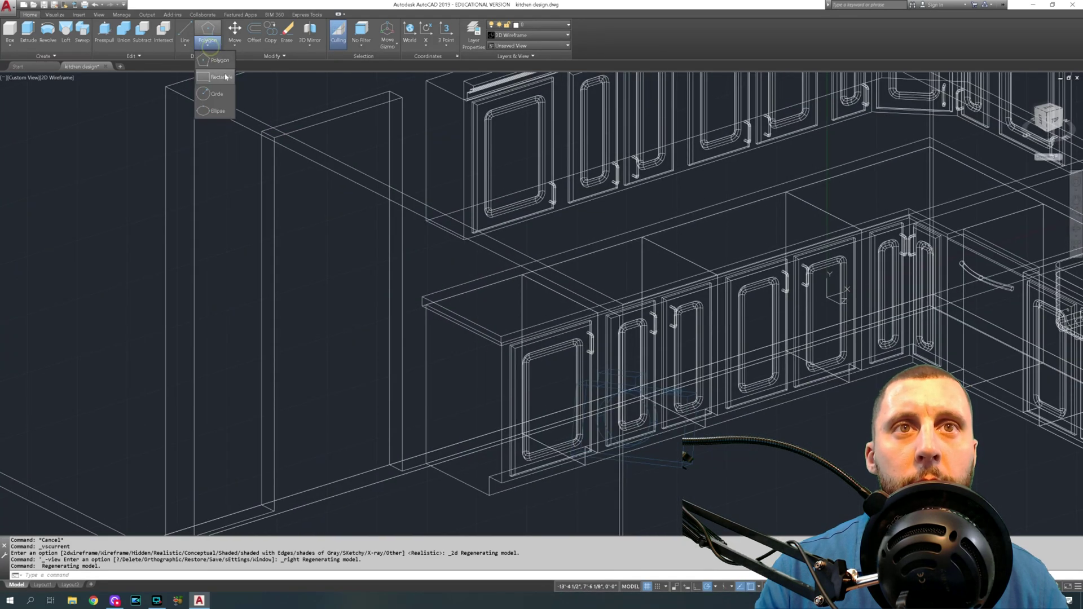
{"action": "left_click", "coordinate": [226, 76]}
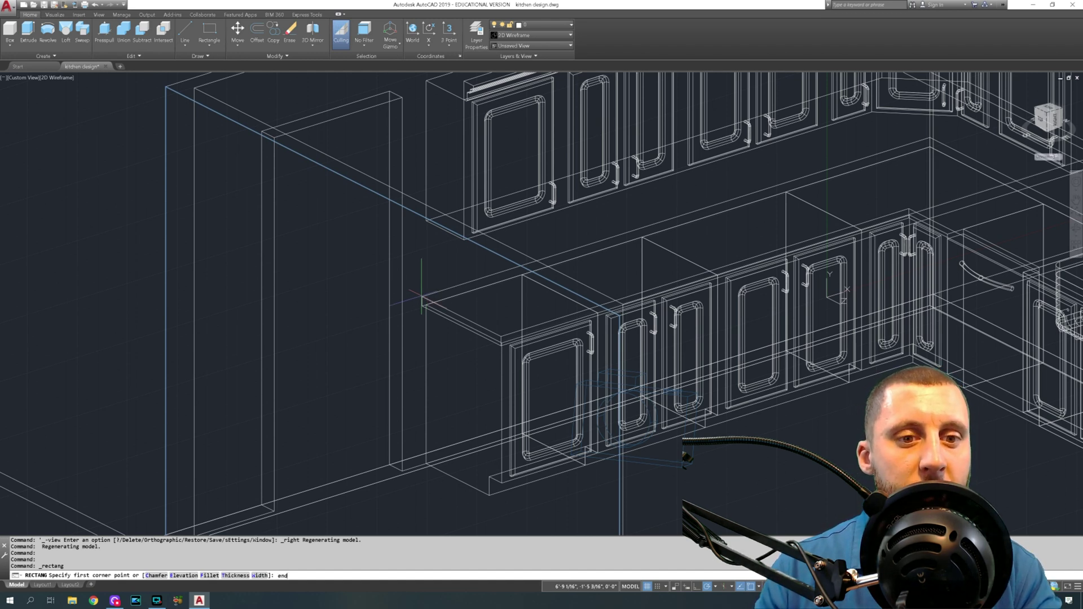
{"action": "type", "text": "end"}
{"action": "key", "text": "Return"}
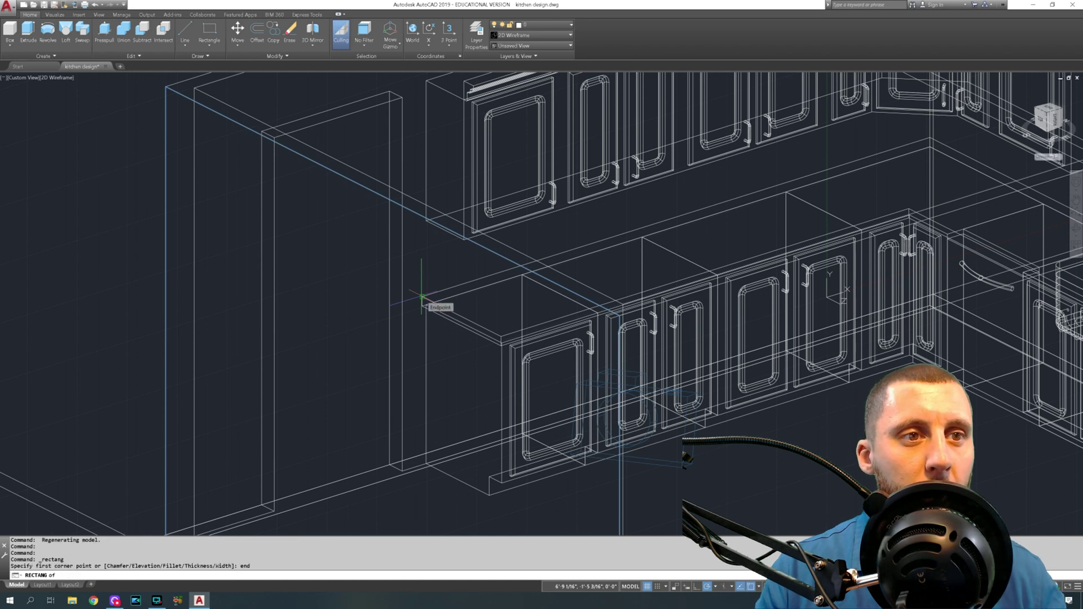
{"action": "left_click", "coordinate": [423, 298]}
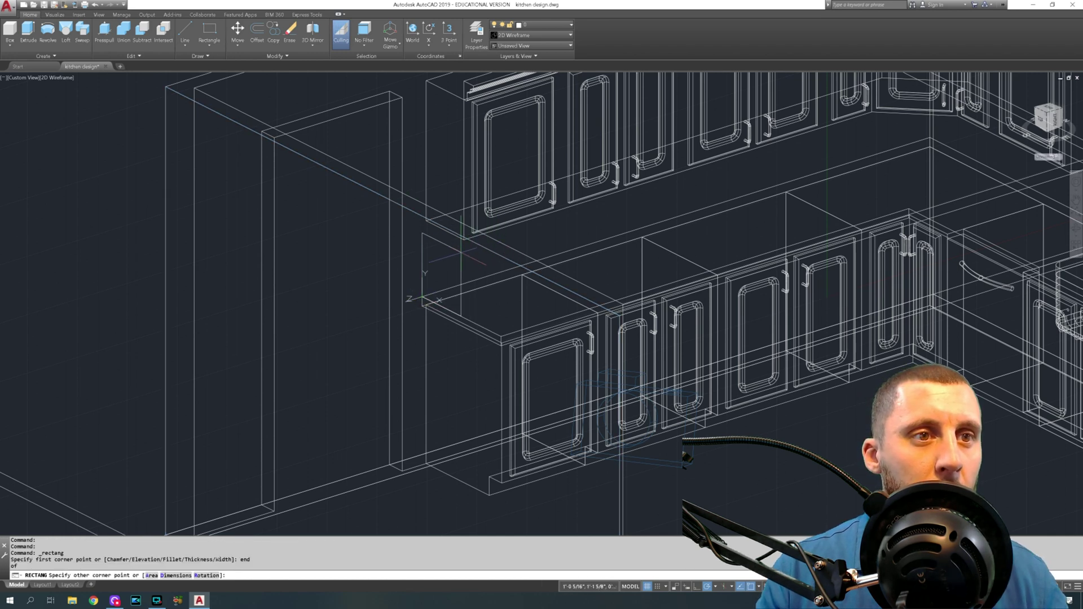
{"action": "left_click", "coordinate": [169, 576]}
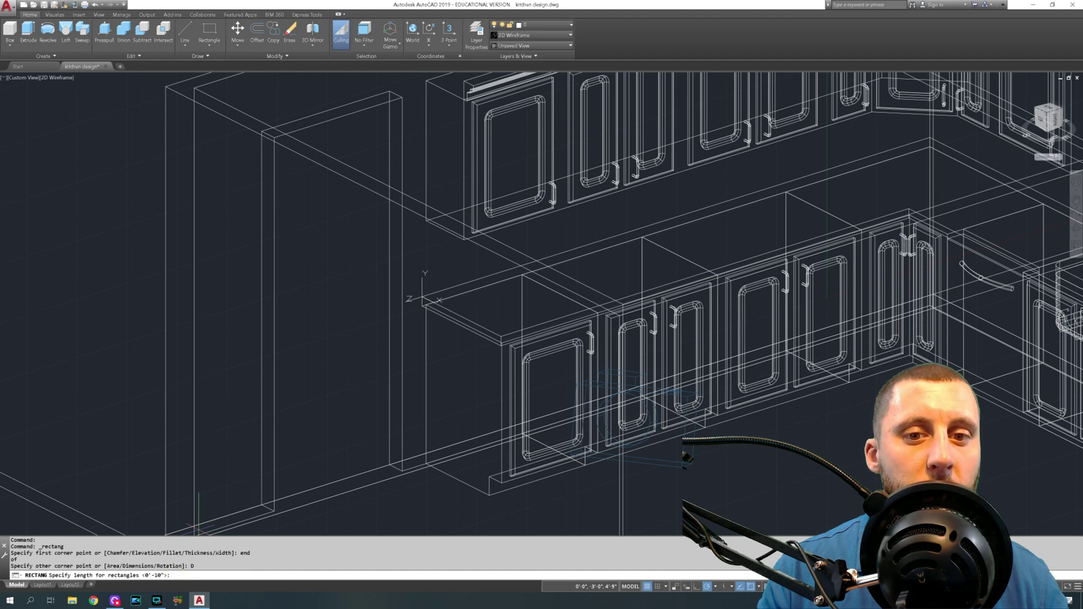
{"action": "key", "text": "Escape"}
{"action": "key", "text": "Escape"}
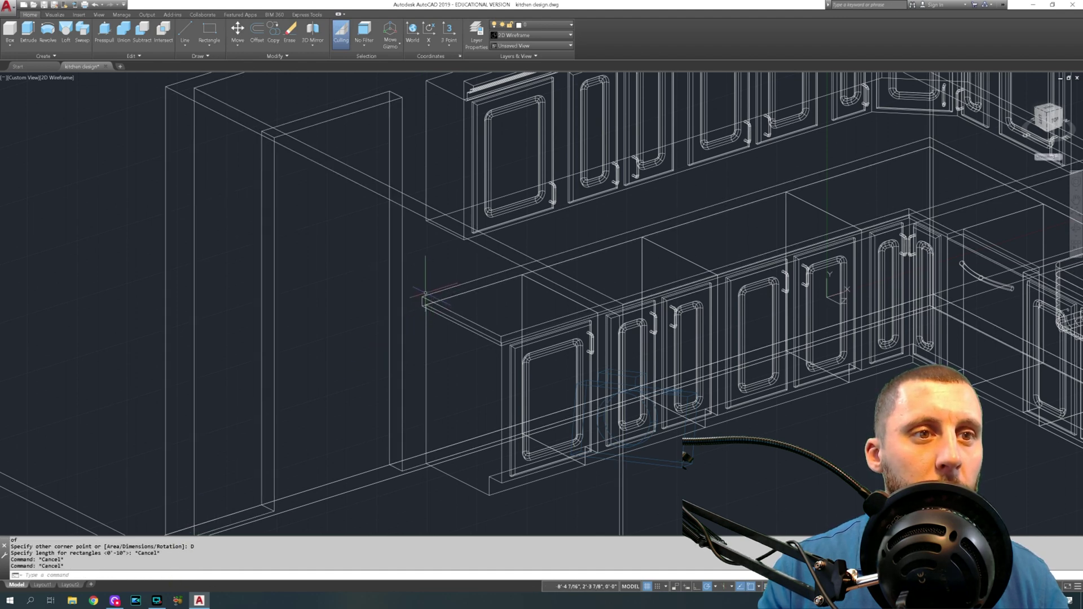
- Draw a polyline along the countertop's back edge, from the countertop's free-end corner to the room's inside corner
{"action": "middle_click_drag", "start_coordinate": [492, 286], "coordinate": [475, 300], "text": "shift"}
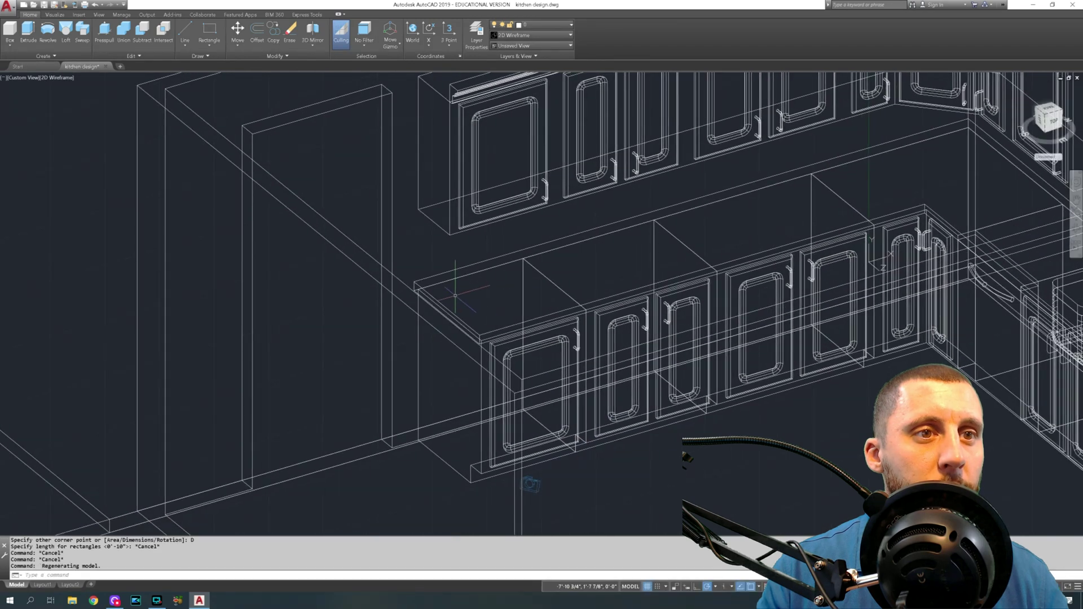
{"action": "left_click", "coordinate": [185, 44]}
{"action": "left_click", "coordinate": [198, 94]}
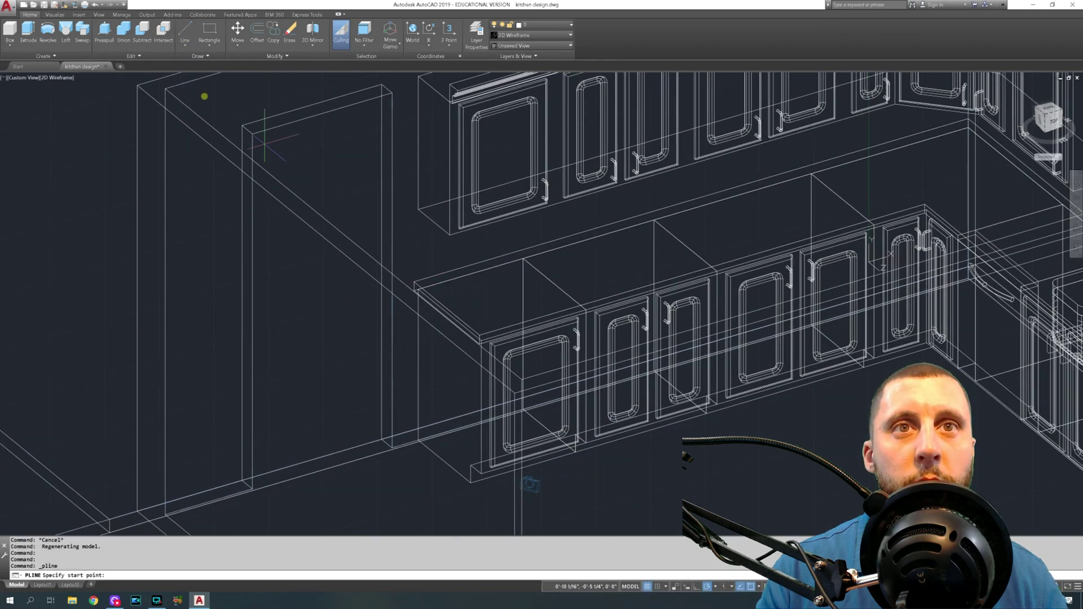
{"action": "left_click", "coordinate": [415, 282]}
{"action": "middle_click_drag", "start_coordinate": [949, 122], "coordinate": [750, 162]}
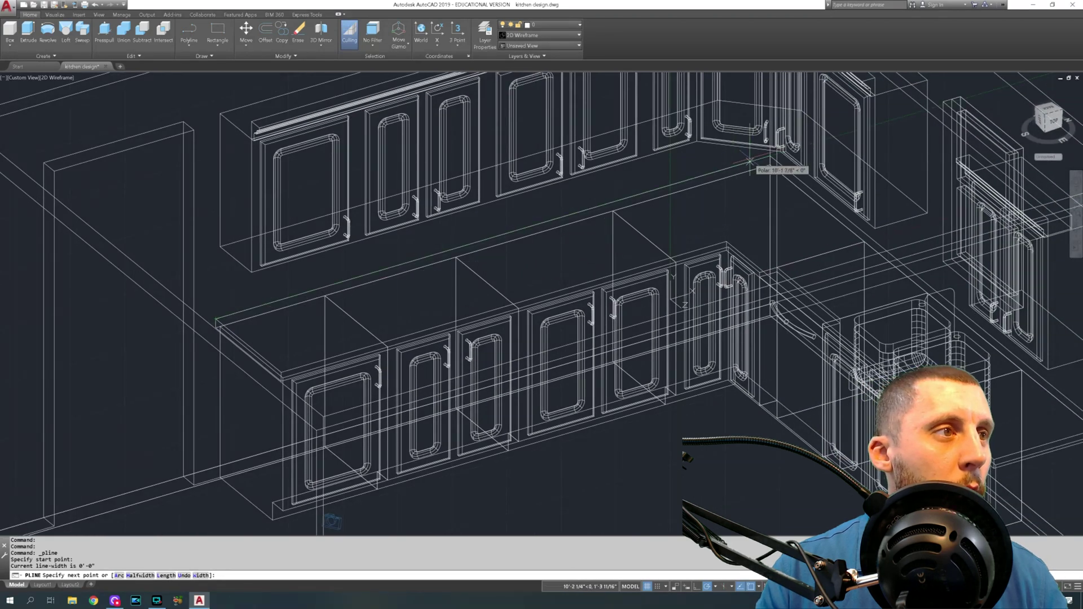
{"action": "left_click", "coordinate": [770, 156]}
{"action": "middle_click_drag", "start_coordinate": [770, 156], "coordinate": [832, 120], "text": "shift"}
{"action": "middle_click_drag", "start_coordinate": [630, 251], "coordinate": [563, 268], "text": "shift"}
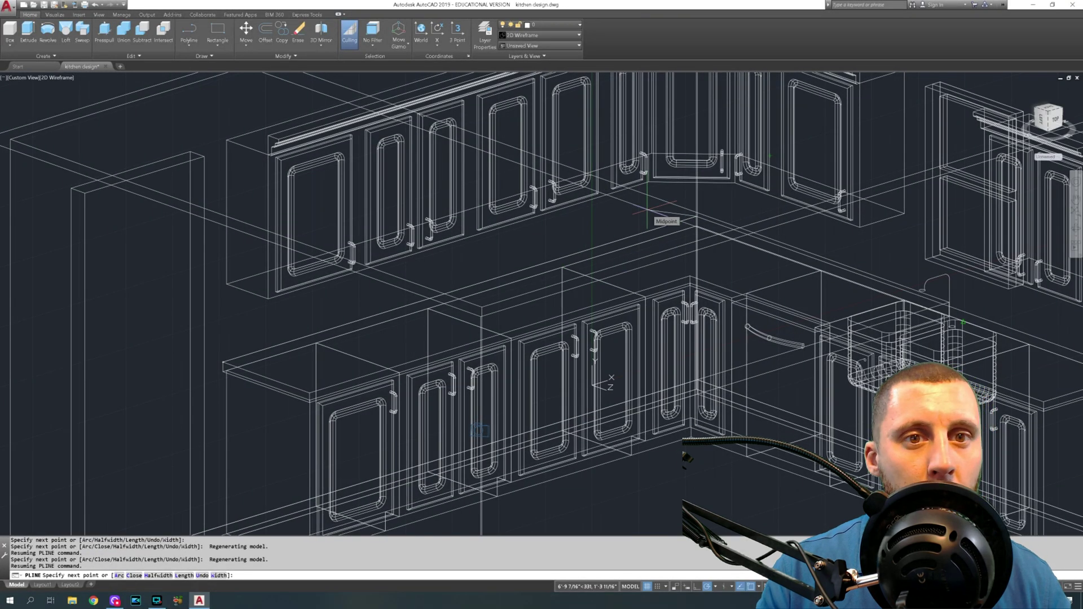
{"action": "key", "text": "Escape"}
- Draw a polyline from the countertop's back end corner up 1'-4" to the upper cabinets' underside, then about 10'-5" along the wall
{"action": "key", "text": "Return"}
{"action": "left_click", "coordinate": [223, 358]}
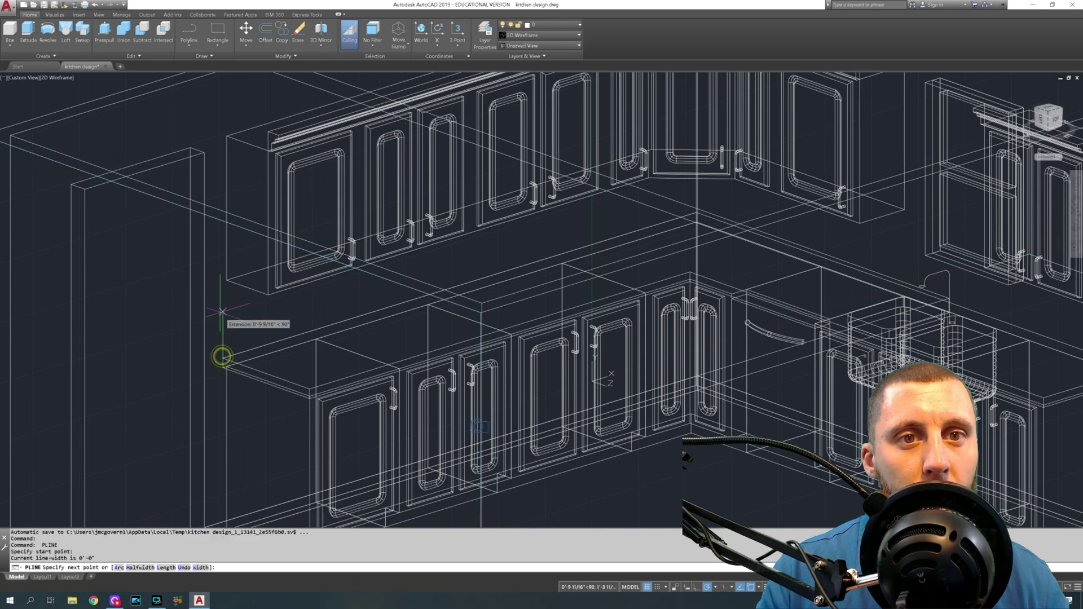
{"action": "left_click", "coordinate": [221, 283]}
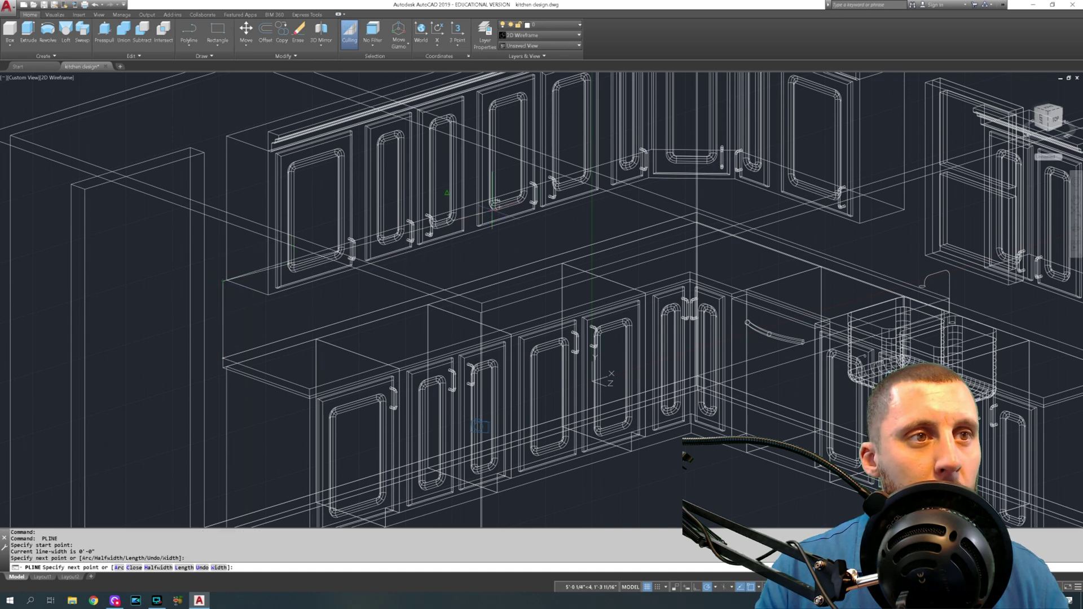
{"action": "left_click", "coordinate": [689, 137]}
{"action": "key", "text": "Escape"}
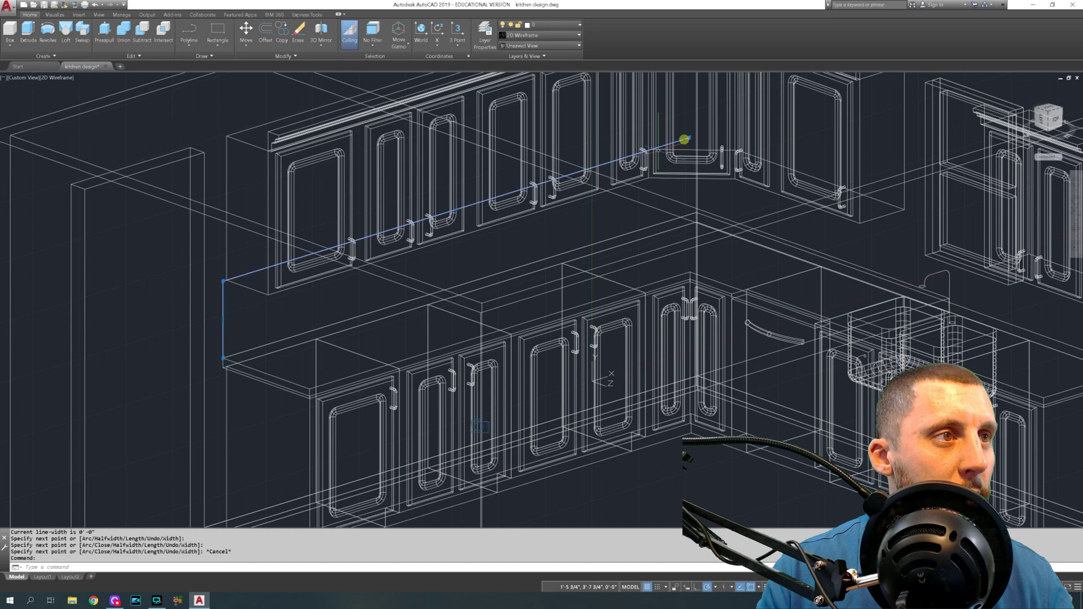
- Move both wall polylines 20' away from the kitchen into empty space
{"action": "left_click", "coordinate": [239, 353]}
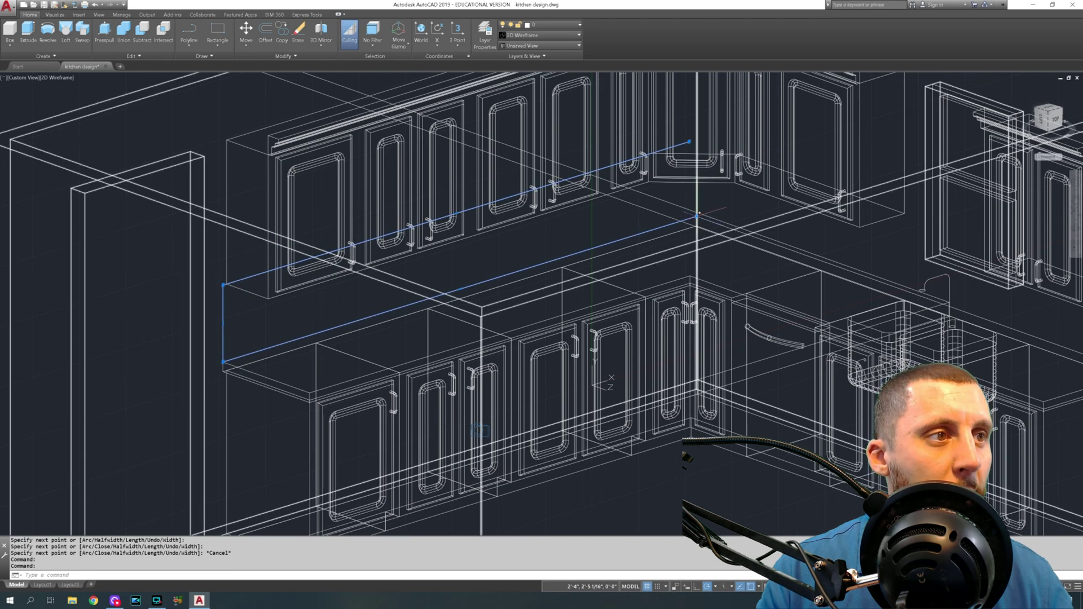
{"action": "mouse_move", "coordinate": [698, 217]}
{"action": "scroll", "coordinate": [698, 217], "scroll_direction": "down", "scroll_amount": 8}
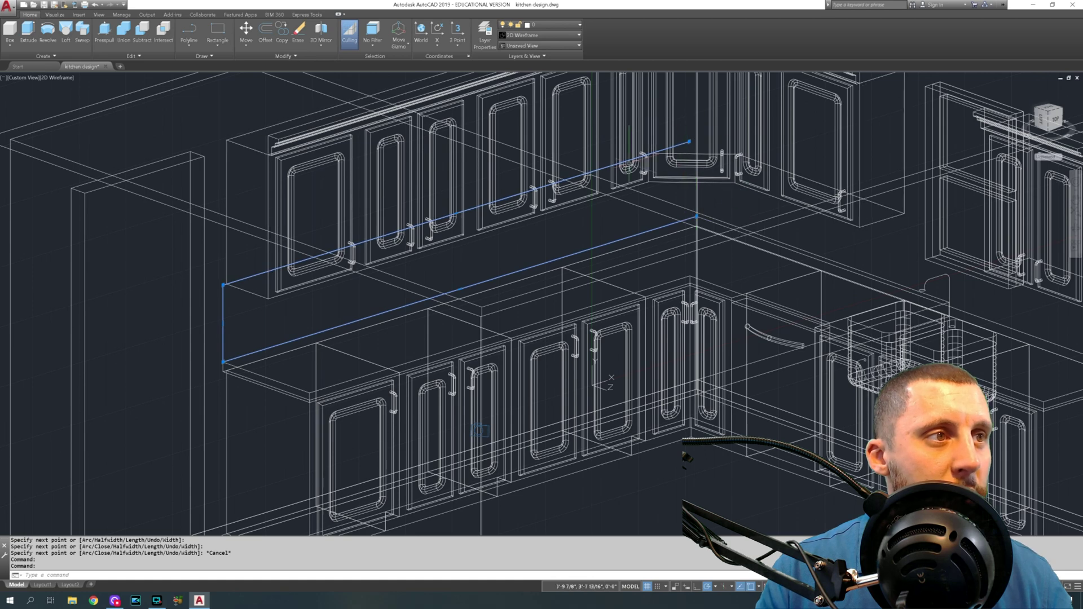
{"action": "middle_click_drag", "start_coordinate": [708, 219], "coordinate": [606, 172]}
{"action": "type", "text": "m"}
{"action": "key", "text": "Return"}
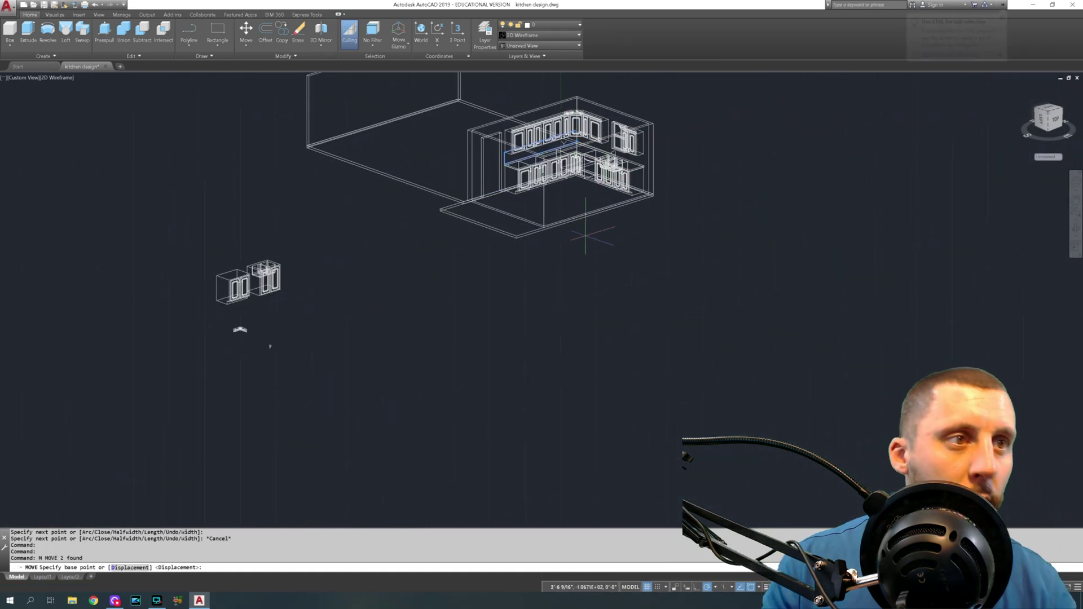
{"action": "left_click", "coordinate": [597, 229]}
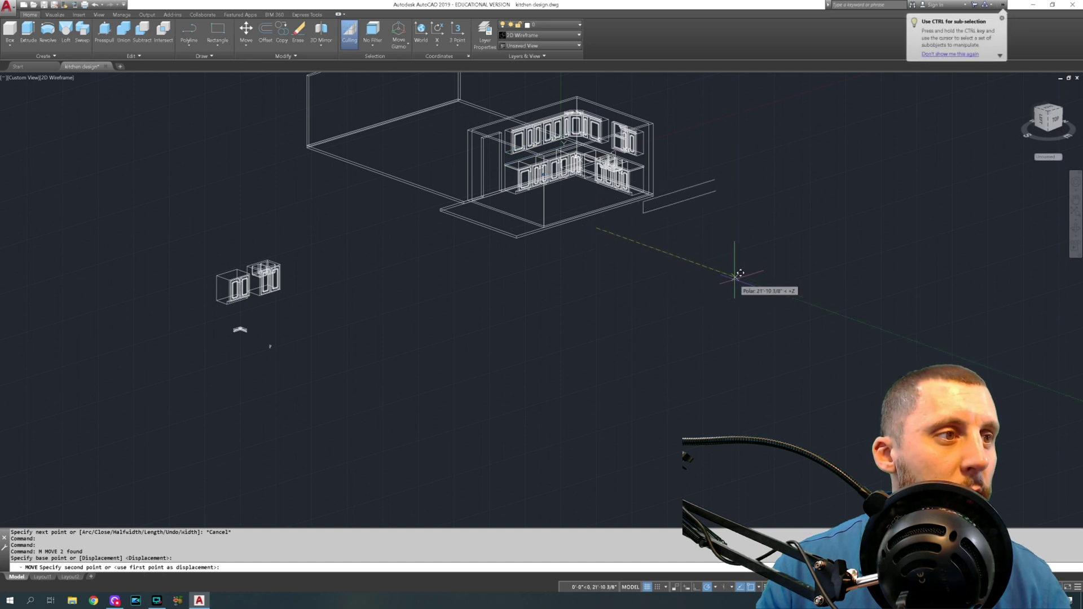
{"action": "type", "text": "20'"}
{"action": "key", "text": "Return"}
- Draw a vertical polyline about 1'-5 3/4" tall from the lower line's open end to just past the upper line
{"action": "scroll", "coordinate": [728, 176], "scroll_direction": "up", "scroll_amount": 6}
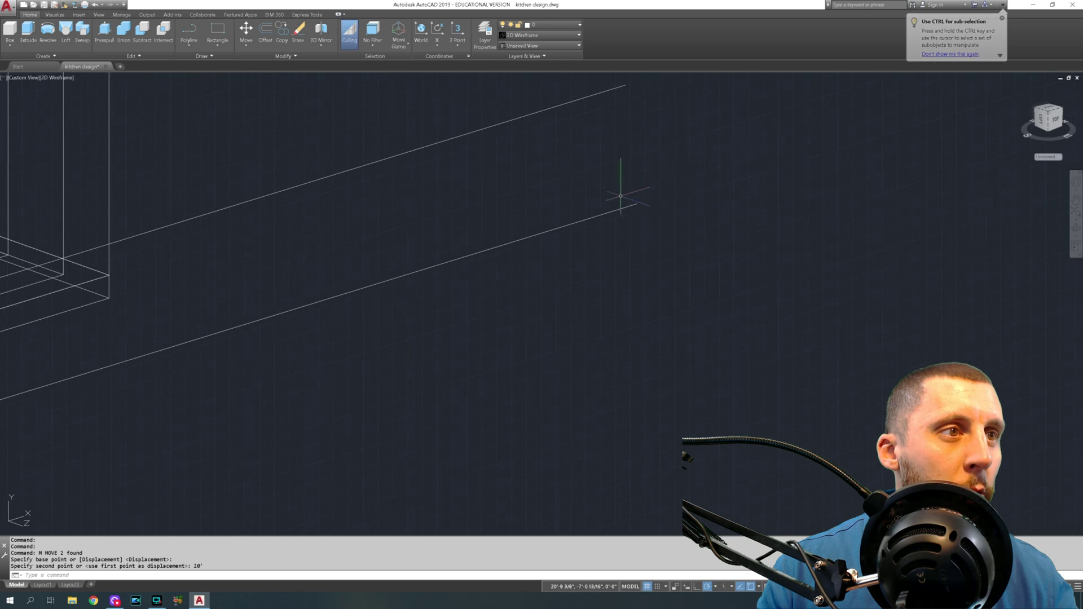
{"action": "left_click", "coordinate": [189, 31]}
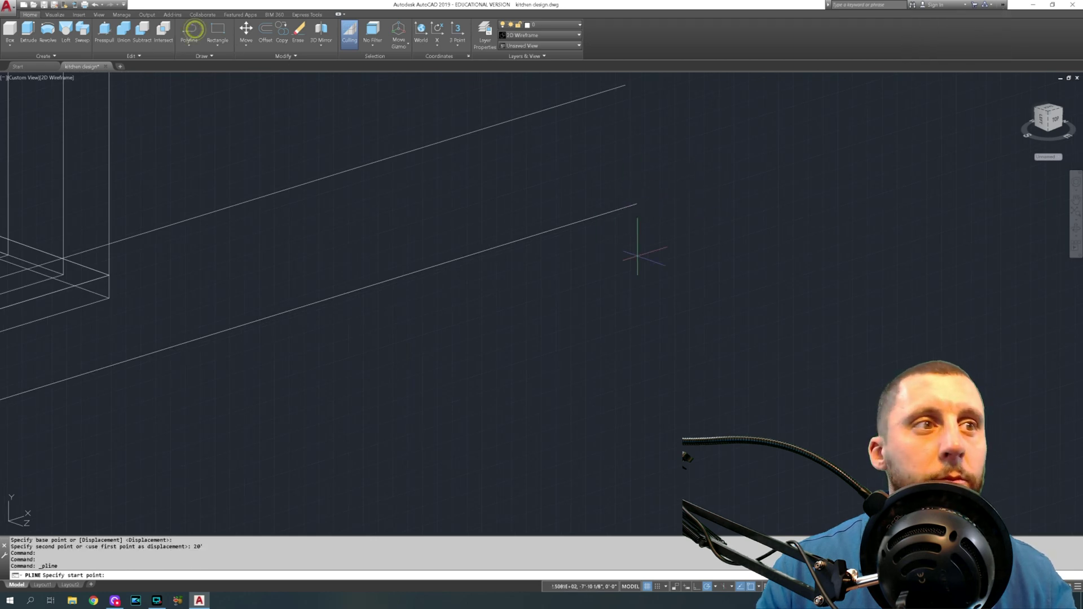
{"action": "left_click", "coordinate": [637, 204]}
{"action": "middle_click_drag", "start_coordinate": [618, 82], "coordinate": [614, 158]}
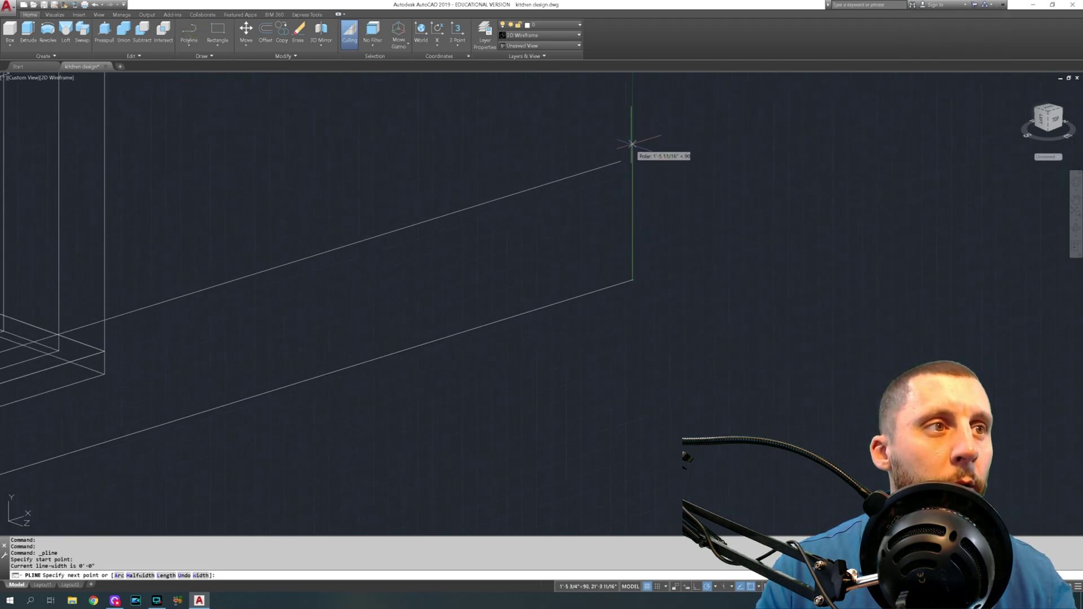
{"action": "left_click", "coordinate": [632, 144]}
{"action": "key", "text": "Escape"}
- Fillet the vertical polyline and the upper line with radius 0 to form a sharp corner
{"action": "type", "text": "fillet"}
{"action": "key", "text": "Return"}
{"action": "type", "text": "r"}
{"action": "key", "text": "Return"}
{"action": "type", "text": "0"}
{"action": "key", "text": "Return"}
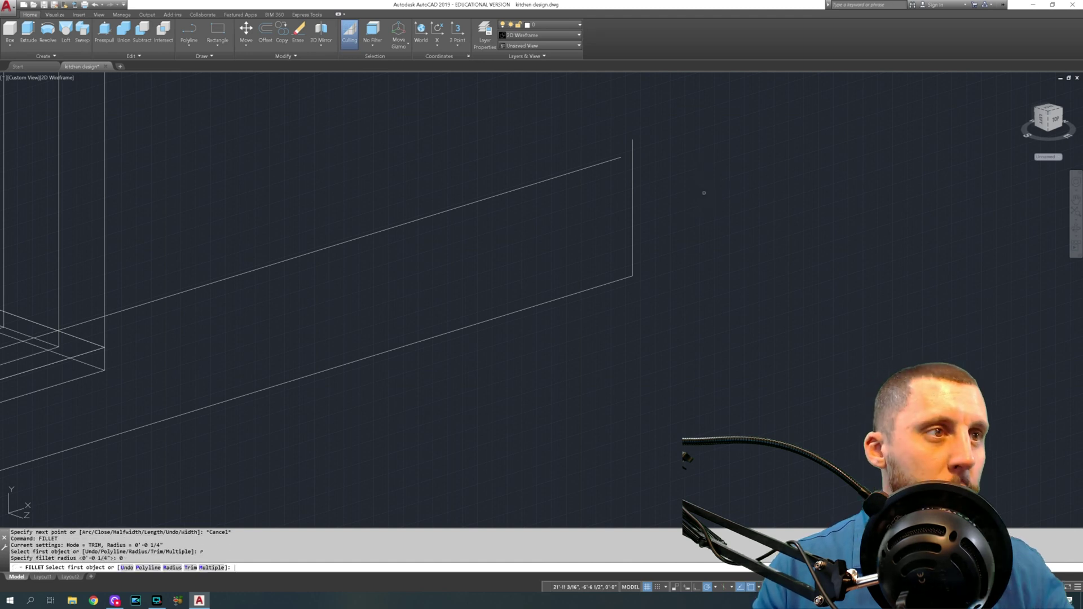
{"action": "left_click", "coordinate": [633, 174]}
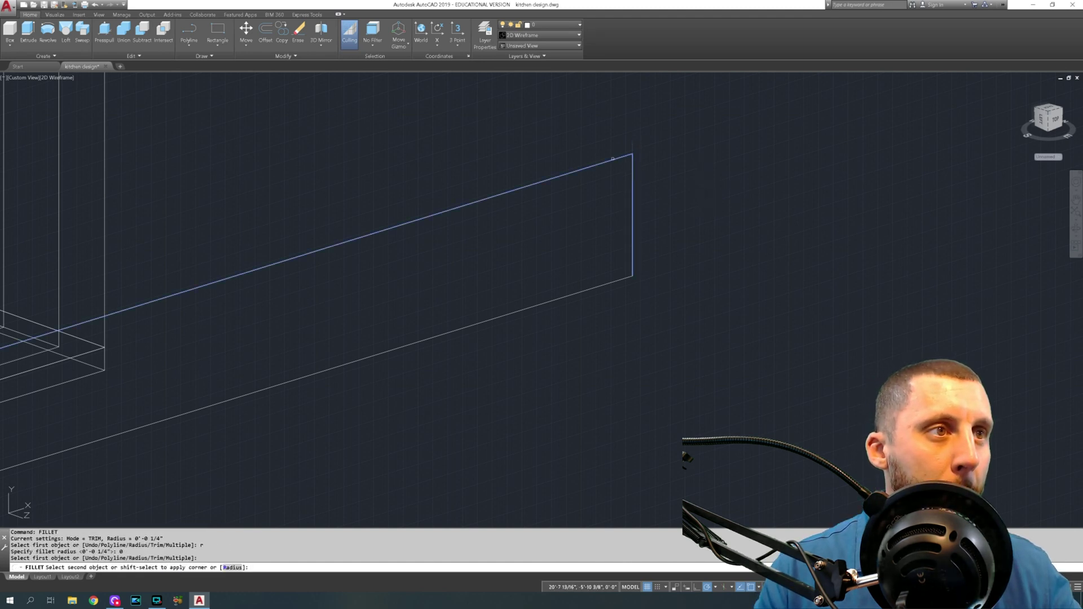
{"action": "scroll", "coordinate": [643, 167], "scroll_direction": "down", "scroll_amount": 4}
- Select all the outline segments and join them into one closed polyline
{"action": "left_click", "coordinate": [708, 165]}
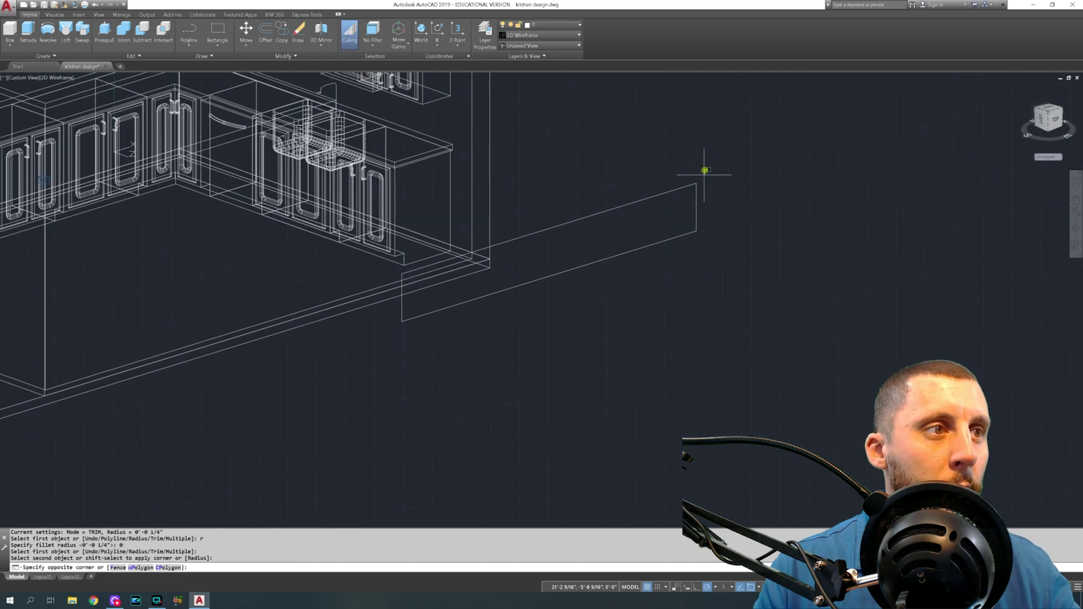
{"action": "left_click", "coordinate": [692, 198]}
{"action": "left_click", "coordinate": [474, 292]}
{"action": "left_click", "coordinate": [465, 320]}
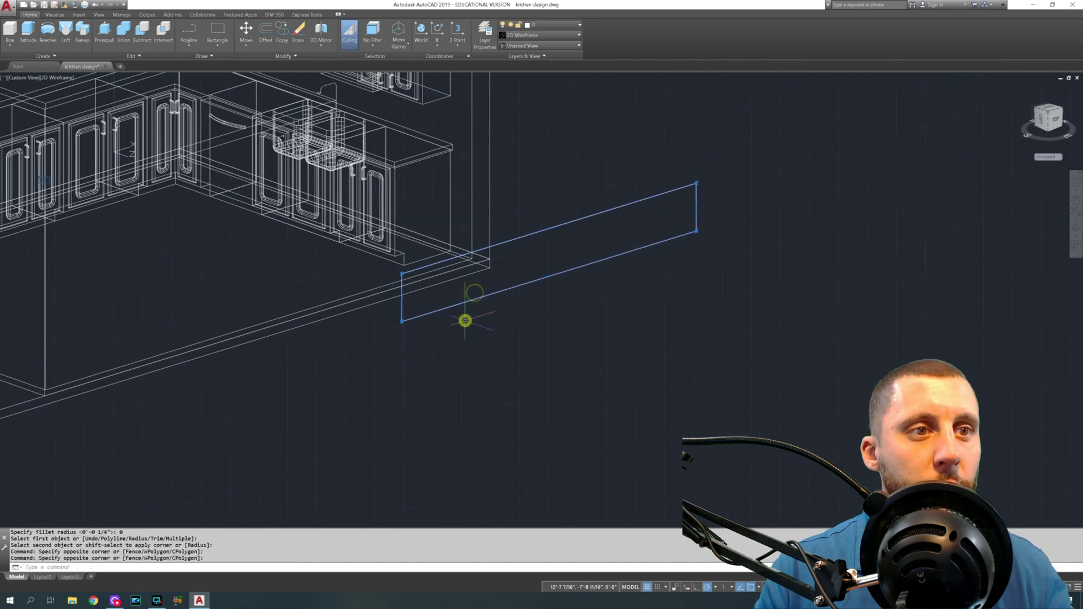
{"action": "type", "text": "join"}
{"action": "key", "text": "Return"}
- Try to extrude the joined outline by 1/4"
{"action": "left_click", "coordinate": [641, 280]}
{"action": "left_click", "coordinate": [621, 251]}
{"action": "type", "text": "extrude"}
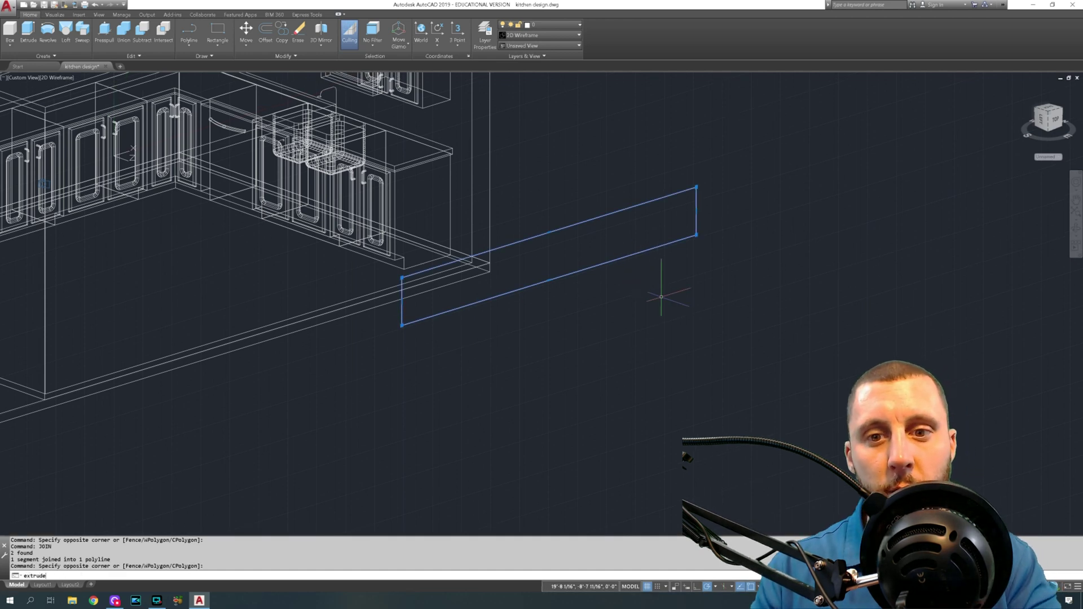
{"action": "key", "text": "Return"}
{"action": "type", "text": "1/4"}
{"action": "key", "text": "Return"}
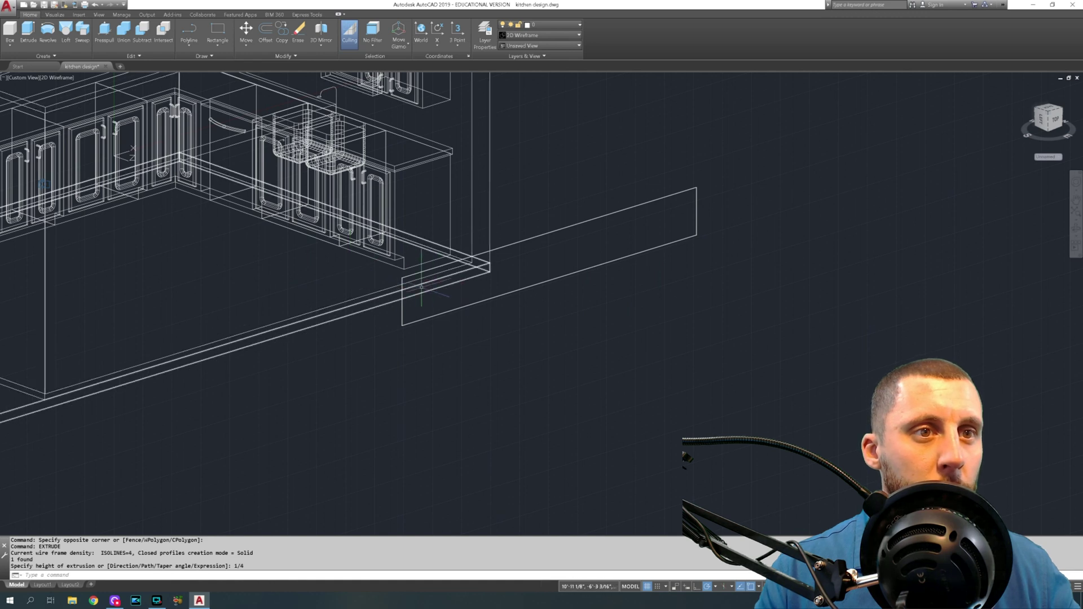
{"action": "key", "text": "ctrl+z"}
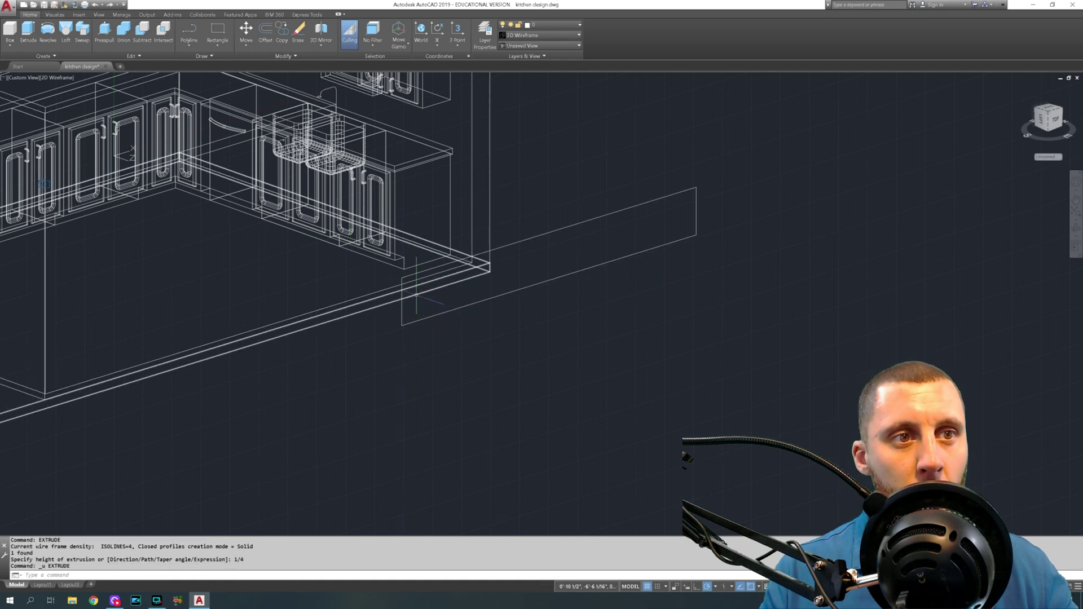
- Extrude the closed backsplash outline by 1/4" into a thin solid panel
{"action": "scroll", "coordinate": [403, 279], "scroll_direction": "up", "scroll_amount": 5}
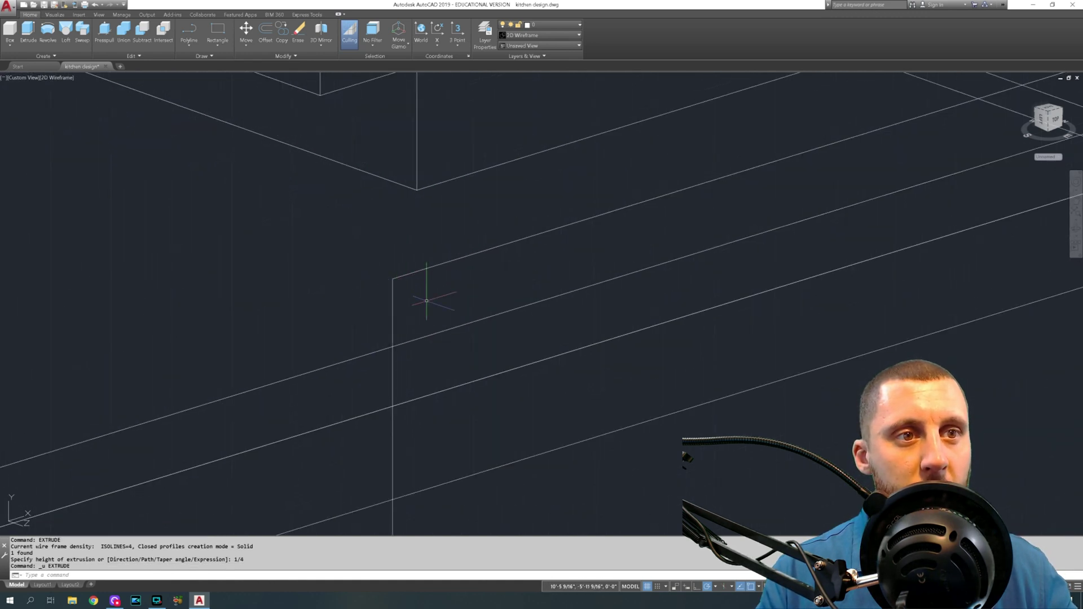
{"action": "type", "text": "e"}
{"action": "left_click", "coordinate": [446, 280]}
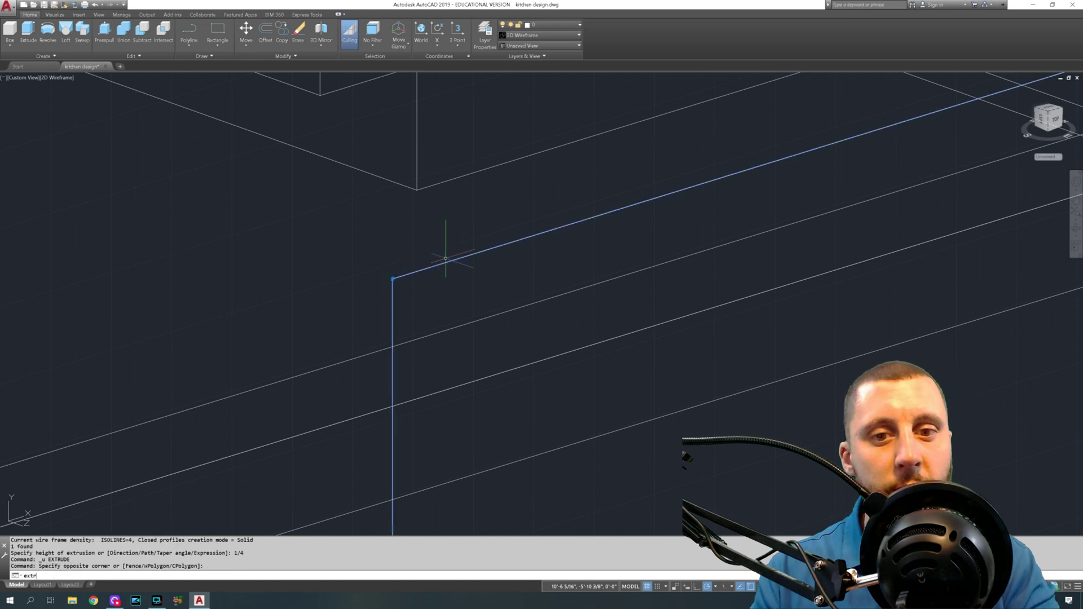
{"action": "type", "text": "xtrude"}
{"action": "key", "text": "Return"}
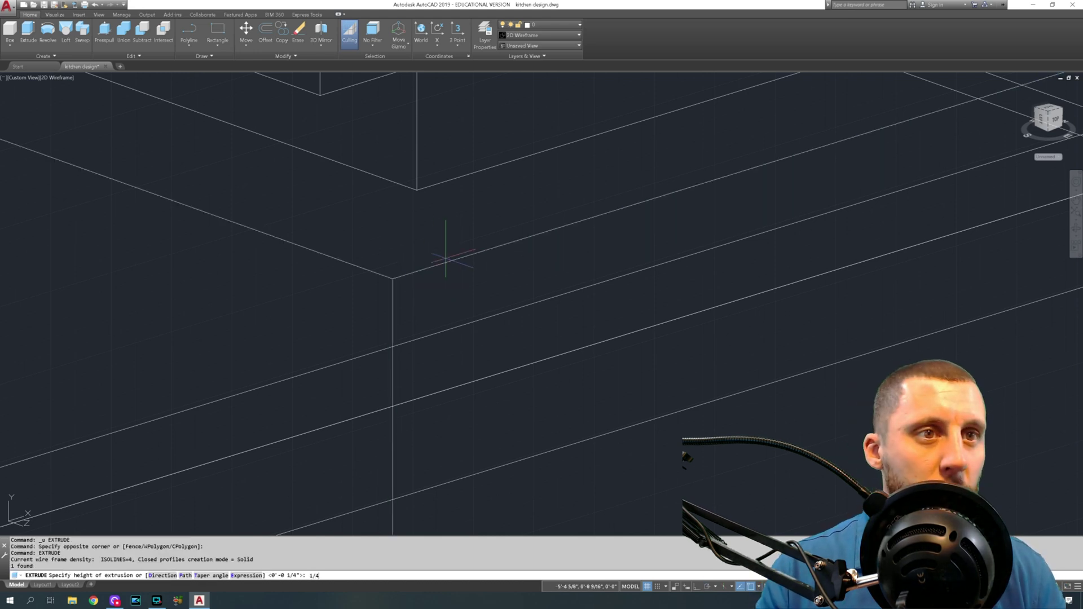
{"action": "key", "text": "Return"}
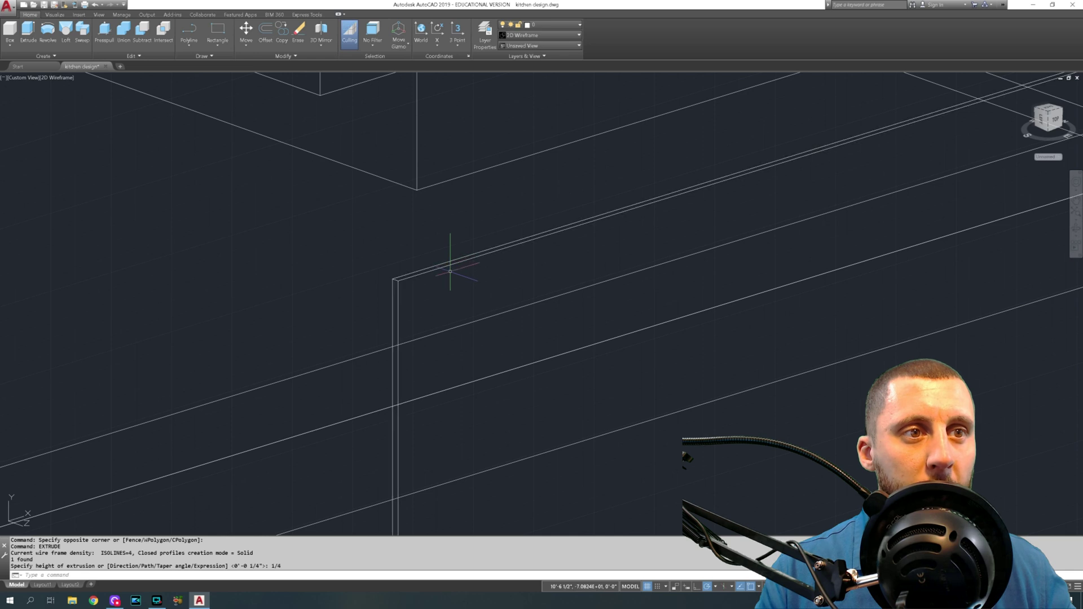
- Move the extruded panel 20' along the negative Z direction to the wall behind the countertop
{"action": "left_click", "coordinate": [450, 271]}
{"action": "left_click", "coordinate": [436, 253]}
{"action": "type", "text": "m"}
{"action": "key", "text": "Return"}
{"action": "left_click", "coordinate": [363, 250]}
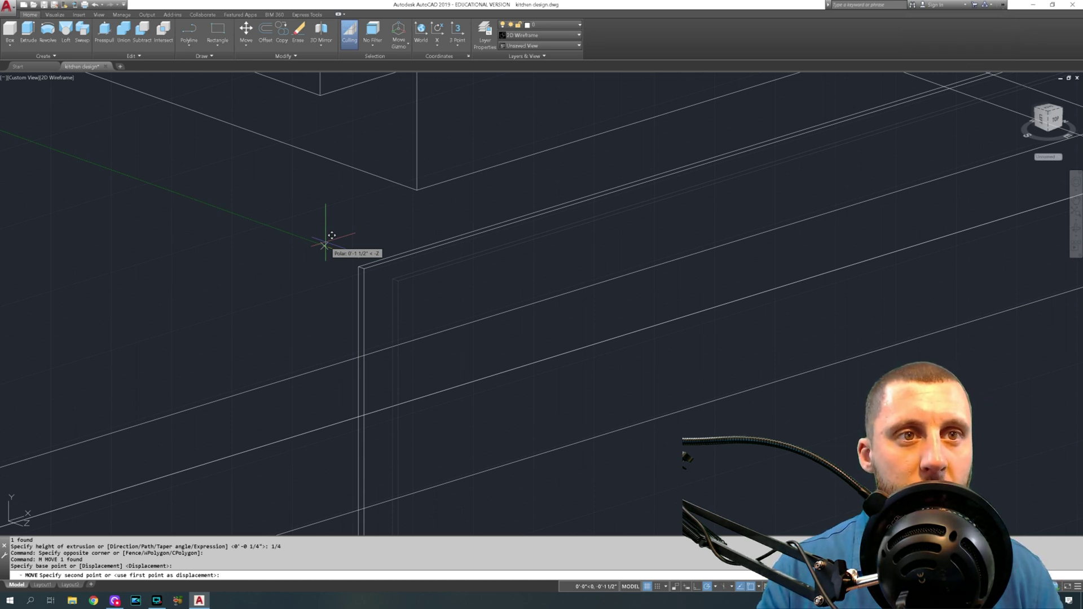
{"action": "type", "text": "20"}
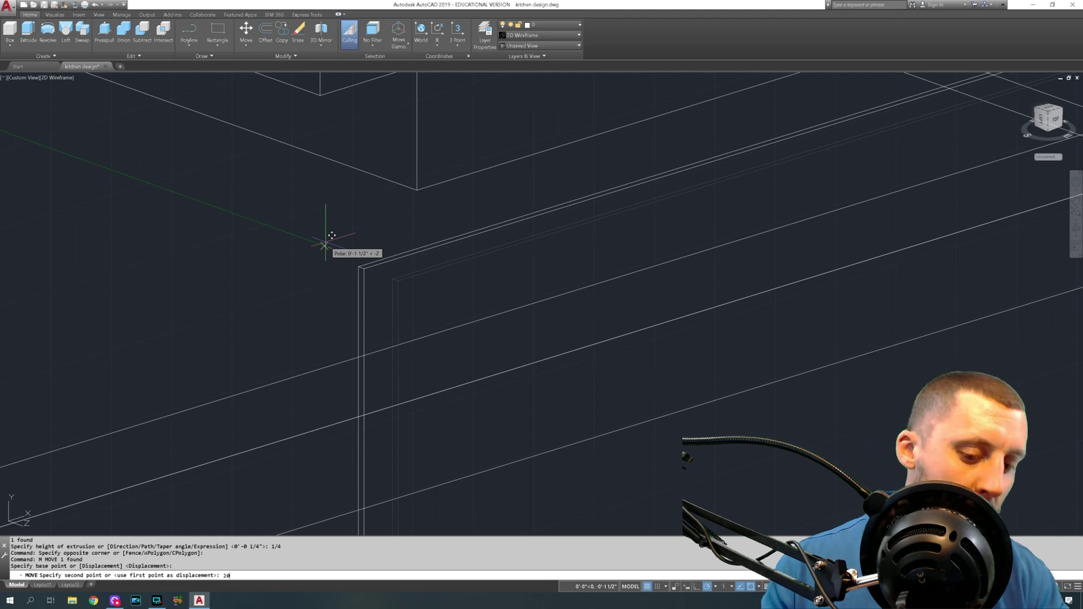
{"action": "type", "text": "'"}
{"action": "key", "text": "Return"}
- Show the model in the Conceptual visual style and inspect the backsplash between the countertop and upper cabinets
{"action": "scroll", "coordinate": [333, 235], "scroll_direction": "down", "scroll_amount": 5}
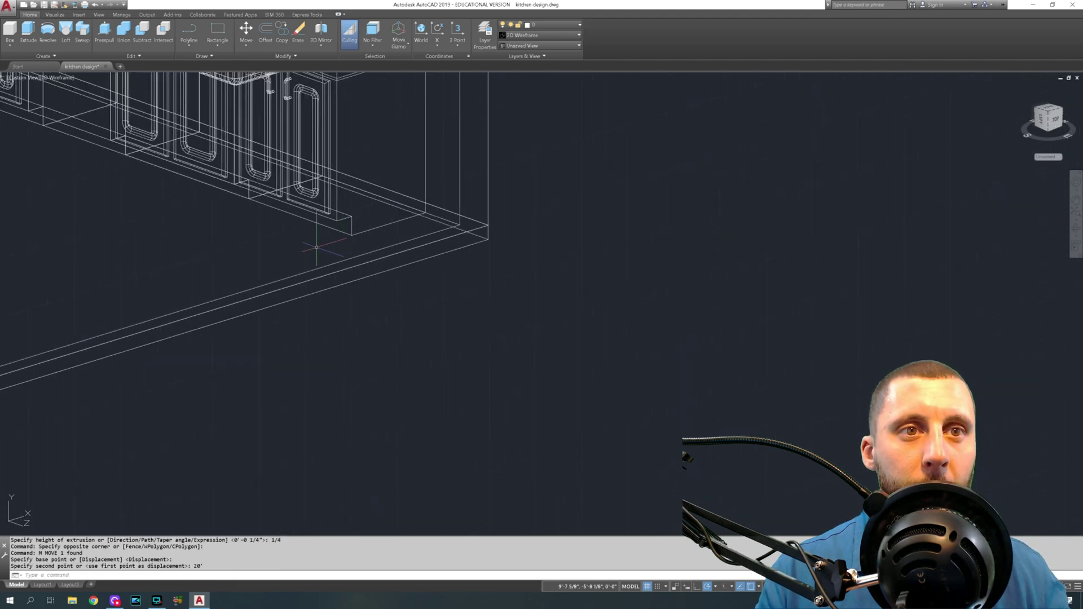
{"action": "scroll", "coordinate": [609, 367], "scroll_direction": "down", "scroll_amount": 3}
{"action": "scroll", "coordinate": [374, 253], "scroll_direction": "up", "scroll_amount": 8}
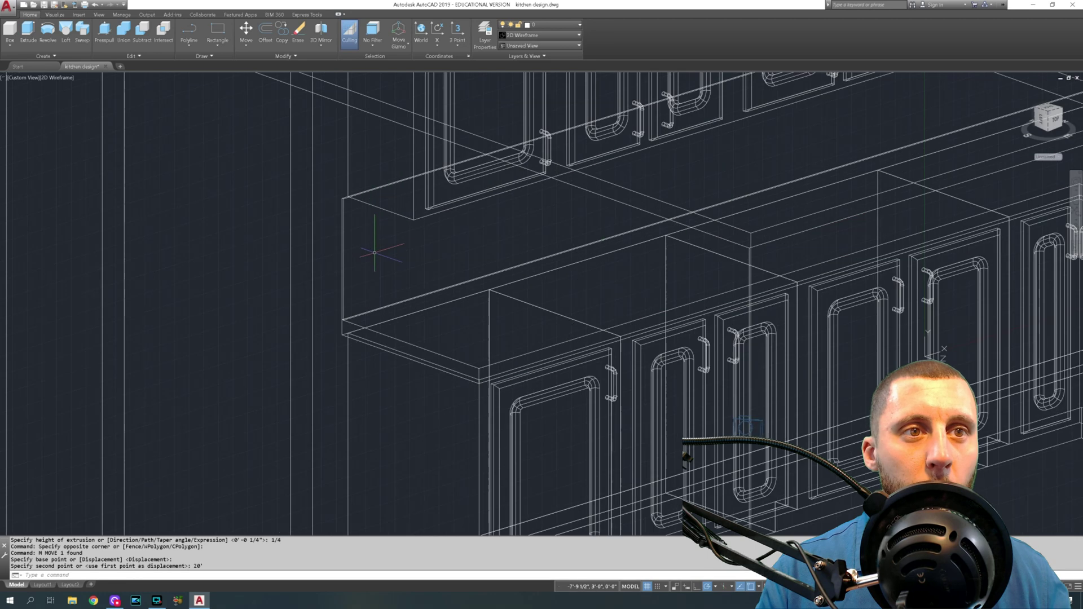
{"action": "left_click", "coordinate": [62, 78]}
{"action": "left_click", "coordinate": [87, 104]}
{"action": "middle_click_drag", "start_coordinate": [439, 231], "coordinate": [419, 258], "text": "shift"}
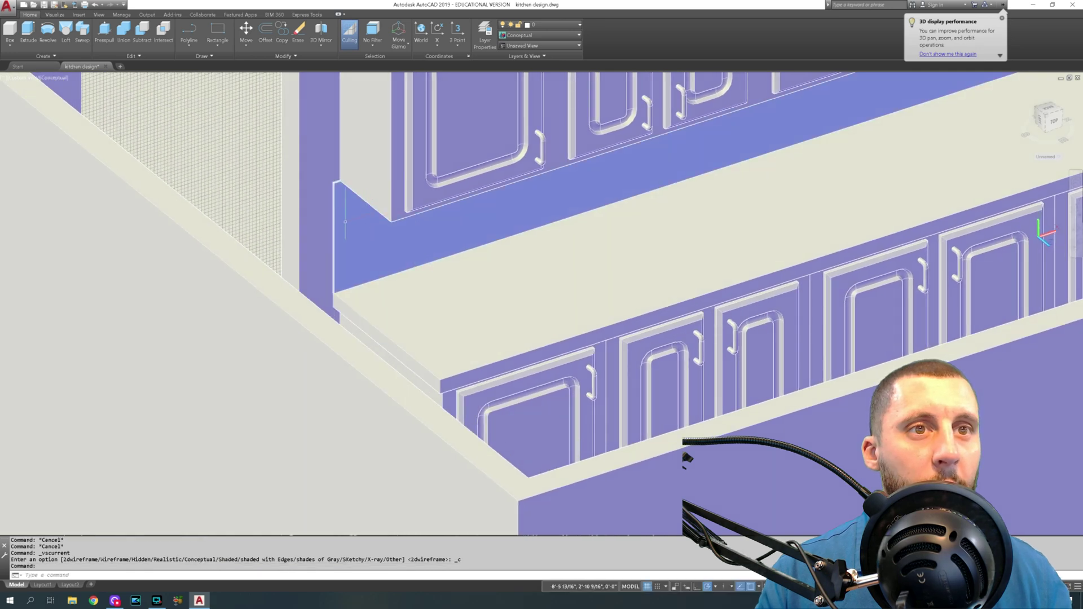
{"action": "left_click", "coordinate": [331, 210]}
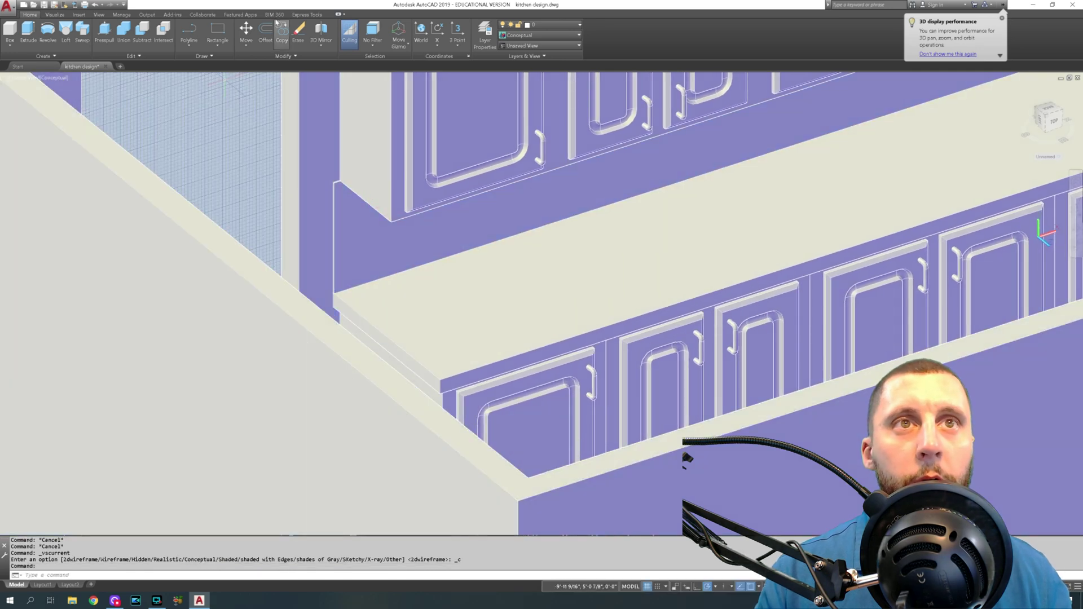
- Open the Materials Browser and show the Ceramic Tile materials of the Autodesk Library
{"action": "left_click", "coordinate": [57, 14]}
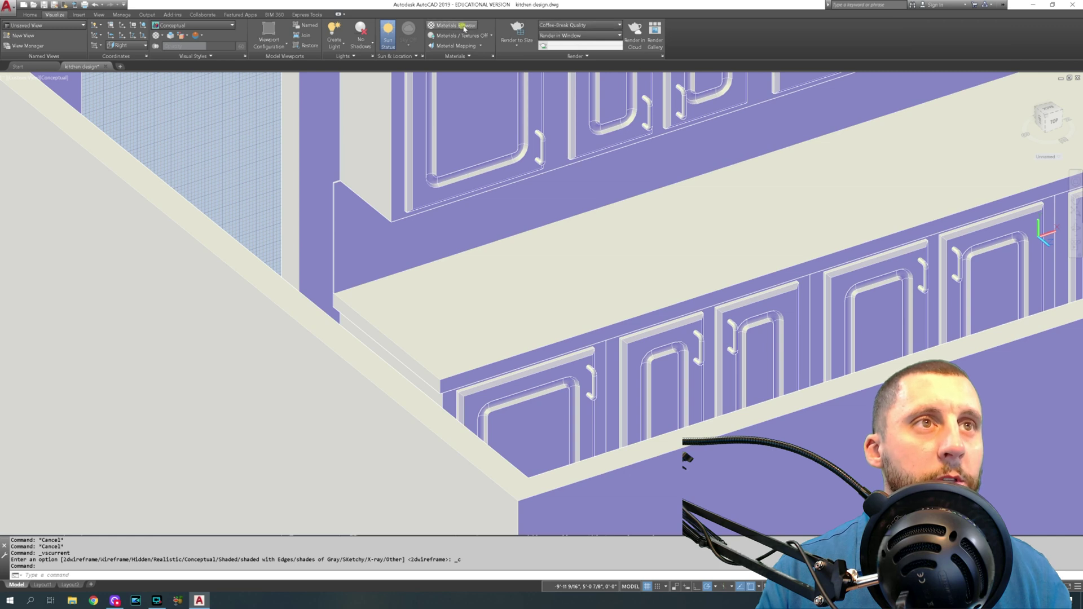
{"action": "left_click", "coordinate": [451, 25]}
{"action": "left_click", "coordinate": [762, 242]}
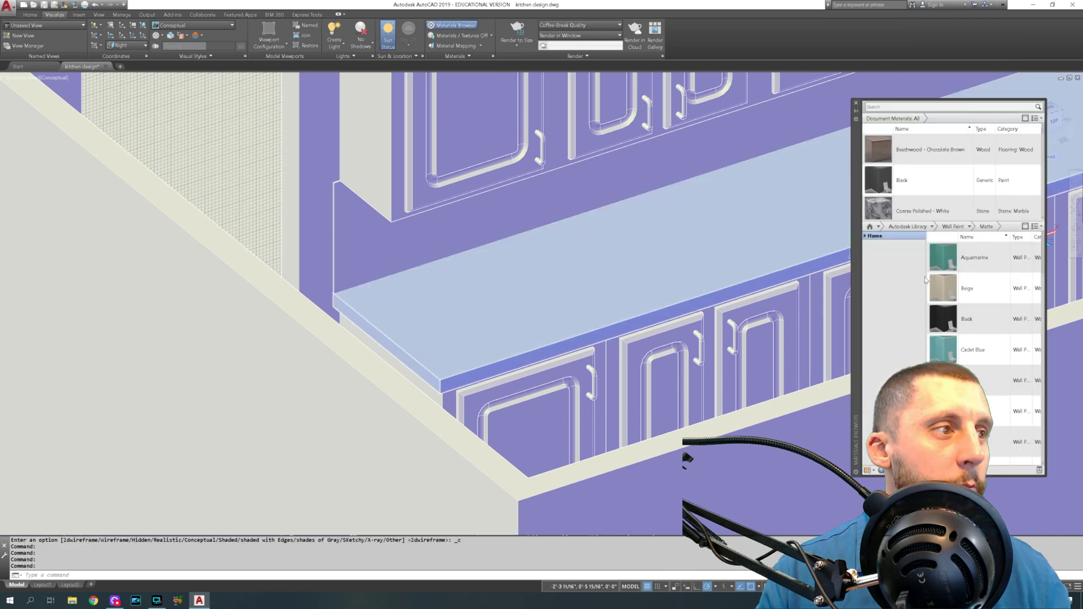
{"action": "left_click", "coordinate": [865, 236]}
{"action": "left_click", "coordinate": [868, 252]}
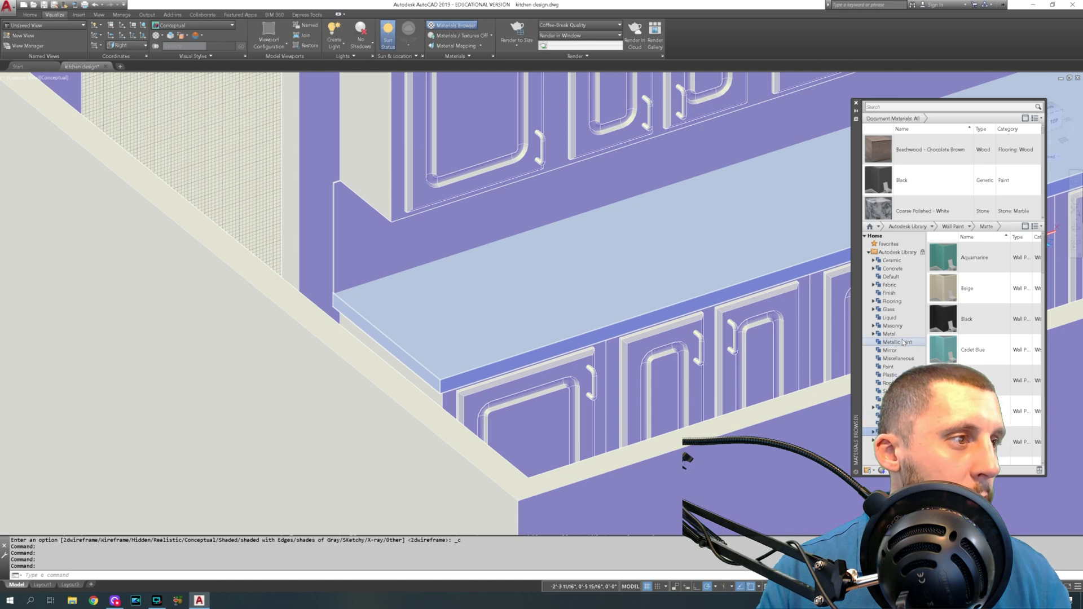
{"action": "left_click", "coordinate": [896, 261]}
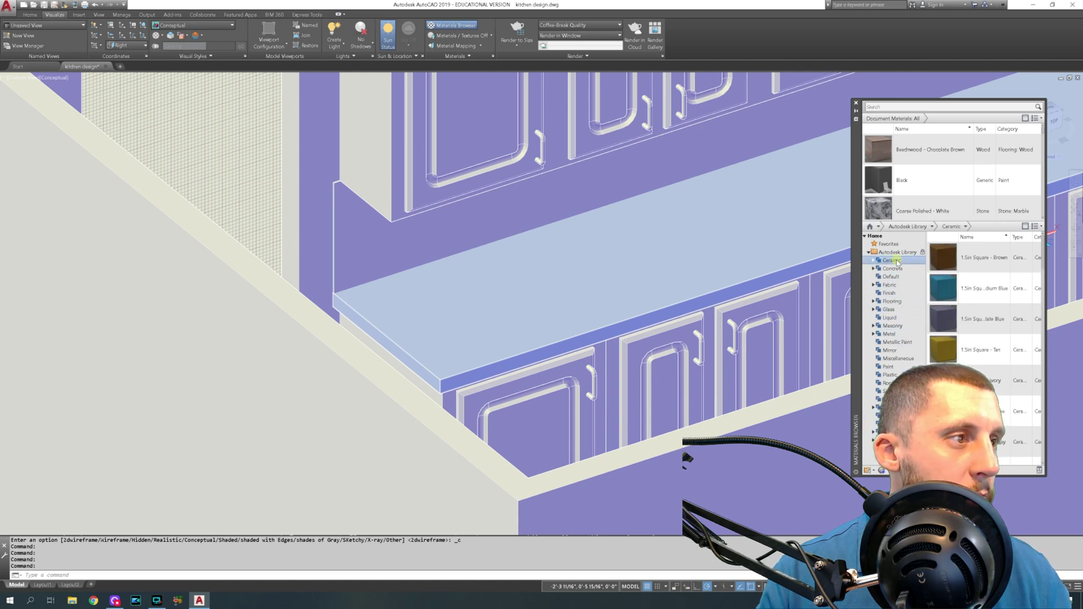
{"action": "left_click", "coordinate": [874, 261]}
{"action": "left_click", "coordinate": [897, 277]}
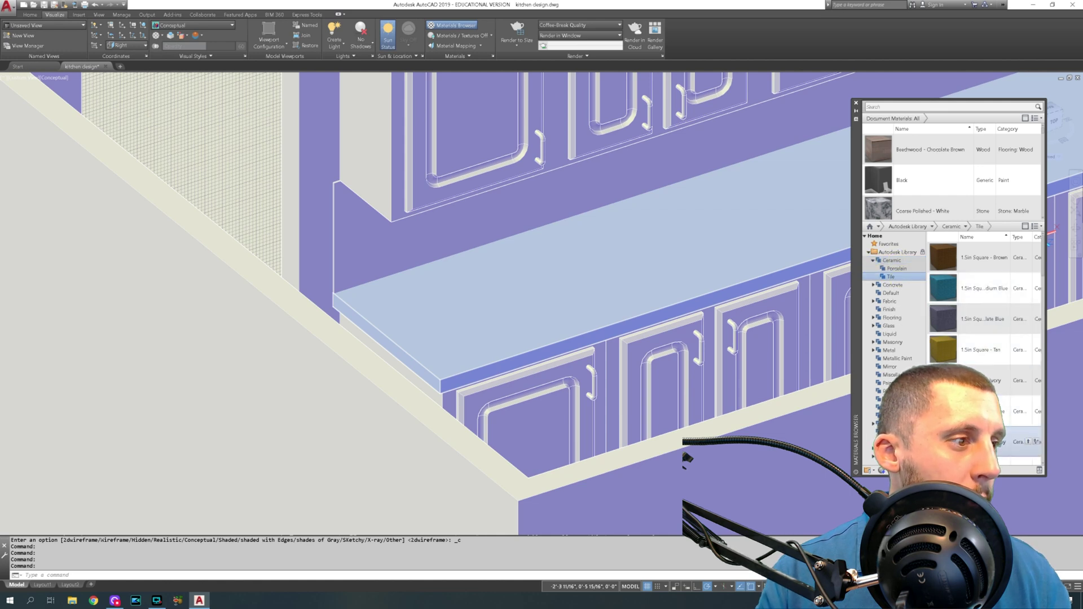
- Apply the 1in Squares - Mosaic Gray tile material to the backsplash and display the model in the Realistic visual style
{"action": "left_click_drag", "start_coordinate": [687, 458], "coordinate": [371, 237]}
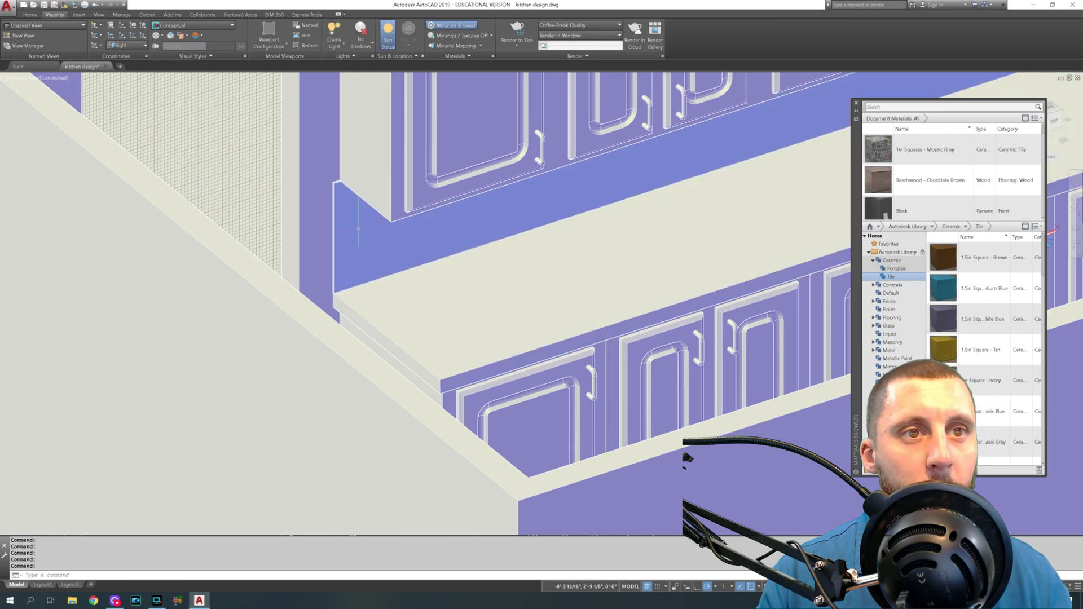
{"action": "left_click", "coordinate": [54, 77]}
{"action": "left_click", "coordinate": [67, 119]}
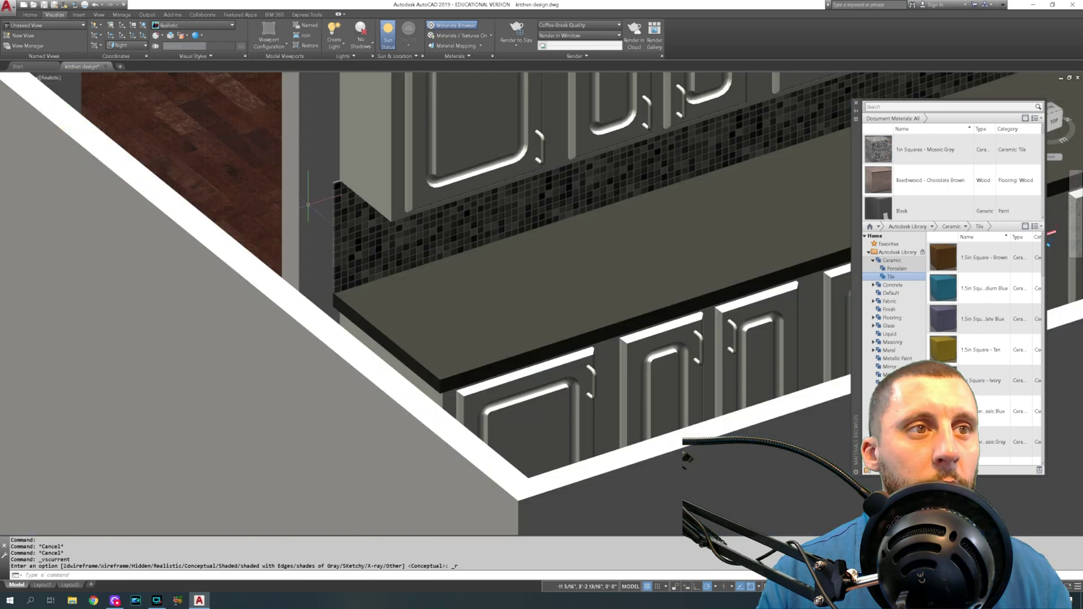
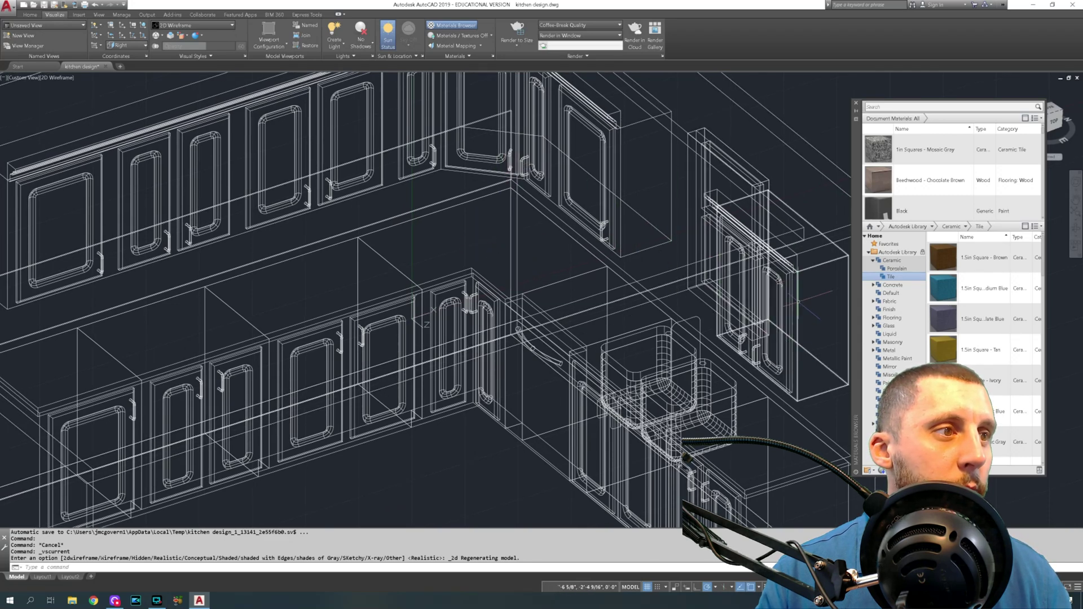
{"action": "middle_click_drag", "start_coordinate": [665, 294], "coordinate": [651, 256]}
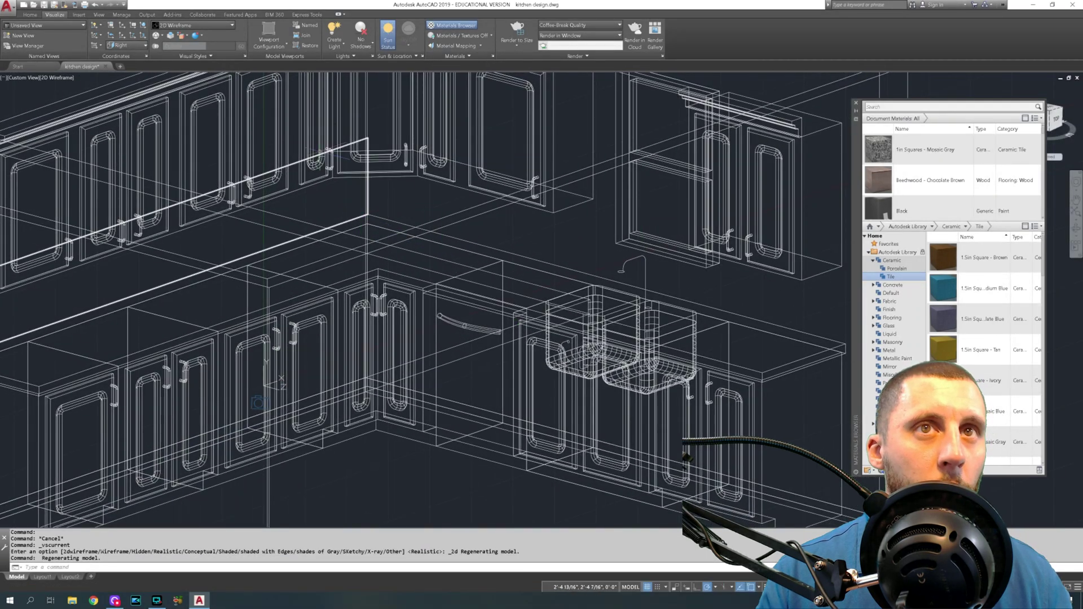
{"action": "left_click", "coordinate": [27, 14]}
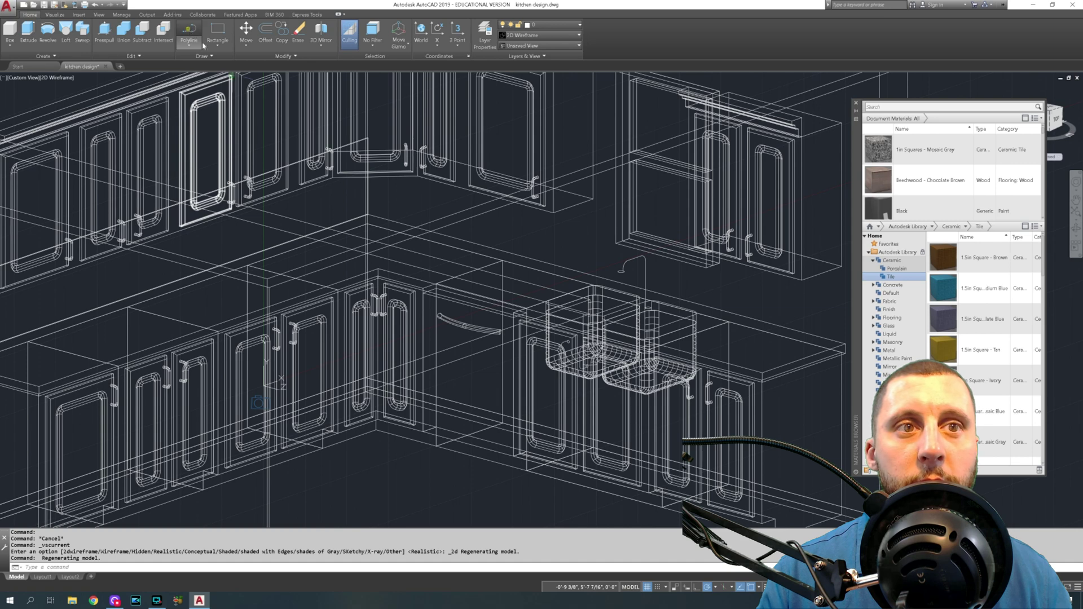
{"action": "left_click", "coordinate": [195, 38]}
{"action": "scroll", "coordinate": [373, 217], "scroll_direction": "up", "scroll_amount": 6}
{"action": "scroll", "coordinate": [373, 217], "scroll_direction": "up", "scroll_amount": 2}
{"action": "left_click", "coordinate": [413, 186]}
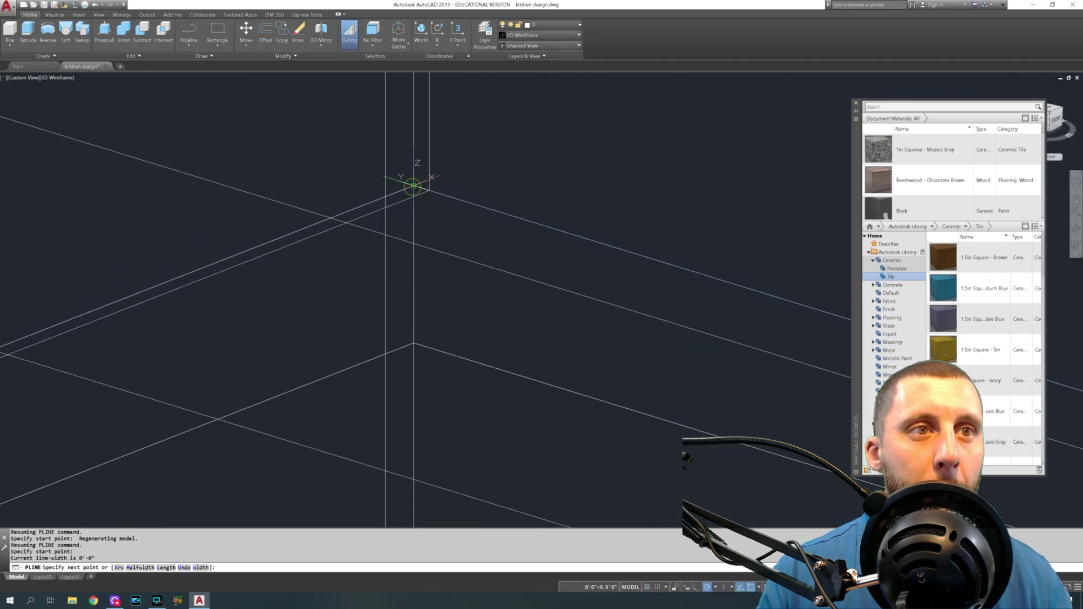
{"action": "key", "text": "Escape"}
{"action": "key", "text": "Return"}
{"action": "left_click", "coordinate": [428, 189]}
{"action": "scroll", "coordinate": [429, 192], "scroll_direction": "down", "scroll_amount": 5}
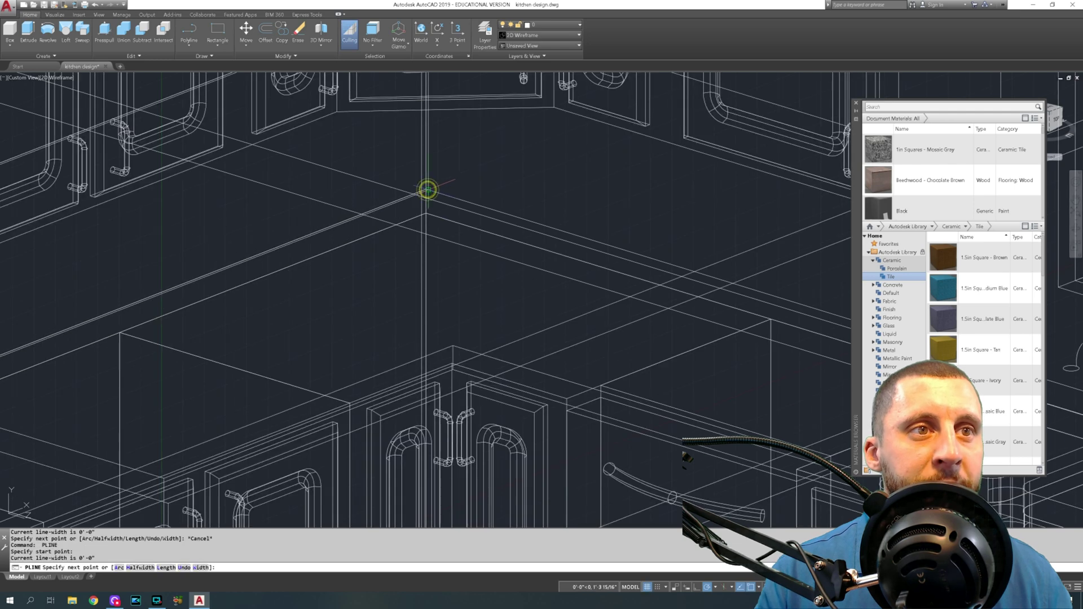
{"action": "middle_click_drag", "start_coordinate": [535, 230], "coordinate": [288, 177]}
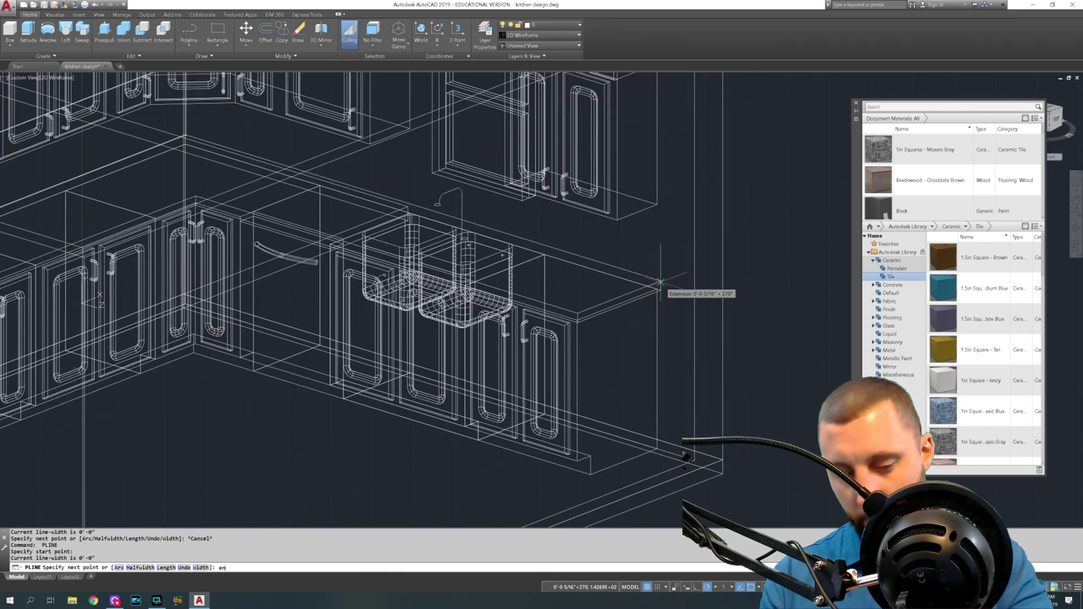
{"action": "type", "text": "end"}
{"action": "key", "text": "Return"}
{"action": "key", "text": "Escape"}
{"action": "key", "text": "Escape"}
{"action": "key", "text": "Escape"}
- Align the working plane with the Front view and return to a 3D view of the countertop corner
{"action": "left_click", "coordinate": [32, 78]}
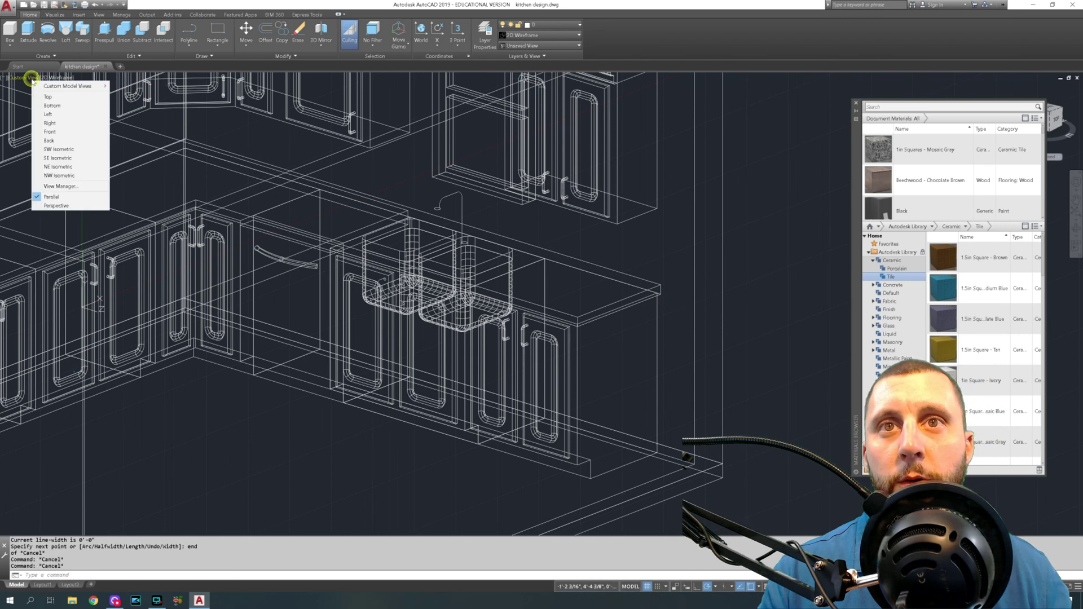
{"action": "left_click", "coordinate": [59, 134]}
{"action": "scroll", "coordinate": [313, 225], "scroll_direction": "down", "scroll_amount": 4}
{"action": "middle_click_drag", "start_coordinate": [443, 242], "coordinate": [356, 288], "text": "shift"}
{"action": "scroll", "coordinate": [539, 203], "scroll_direction": "up", "scroll_amount": 6}
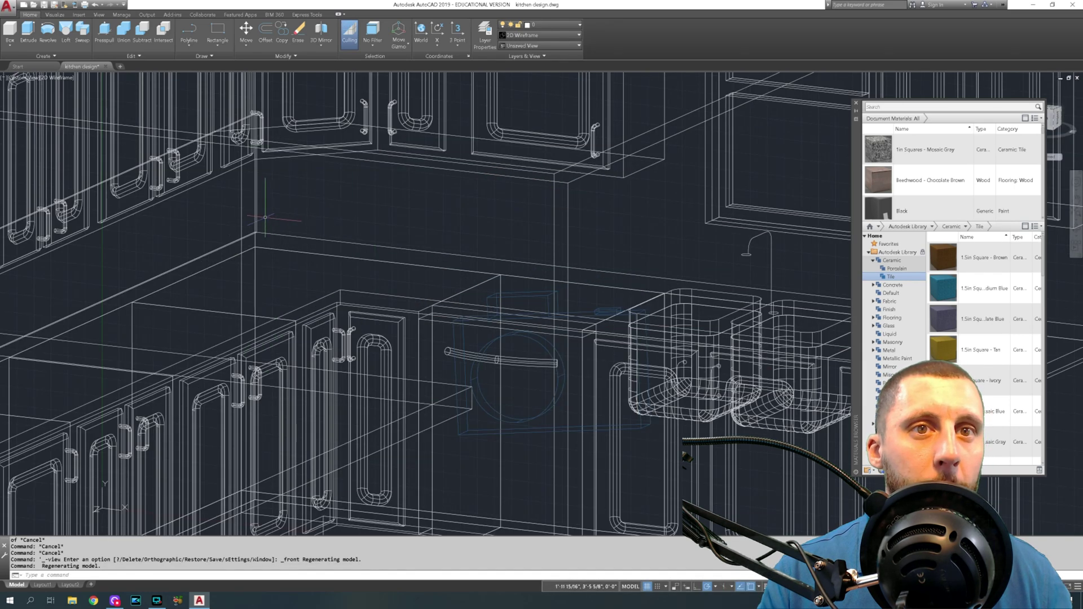
{"action": "scroll", "coordinate": [265, 217], "scroll_direction": "up", "scroll_amount": 6}
- Draw a line along the countertop's back edge from the backsplash's lower corner to the far end of the sink-side countertop
{"action": "left_click", "coordinate": [189, 45]}
{"action": "left_click", "coordinate": [195, 59]}
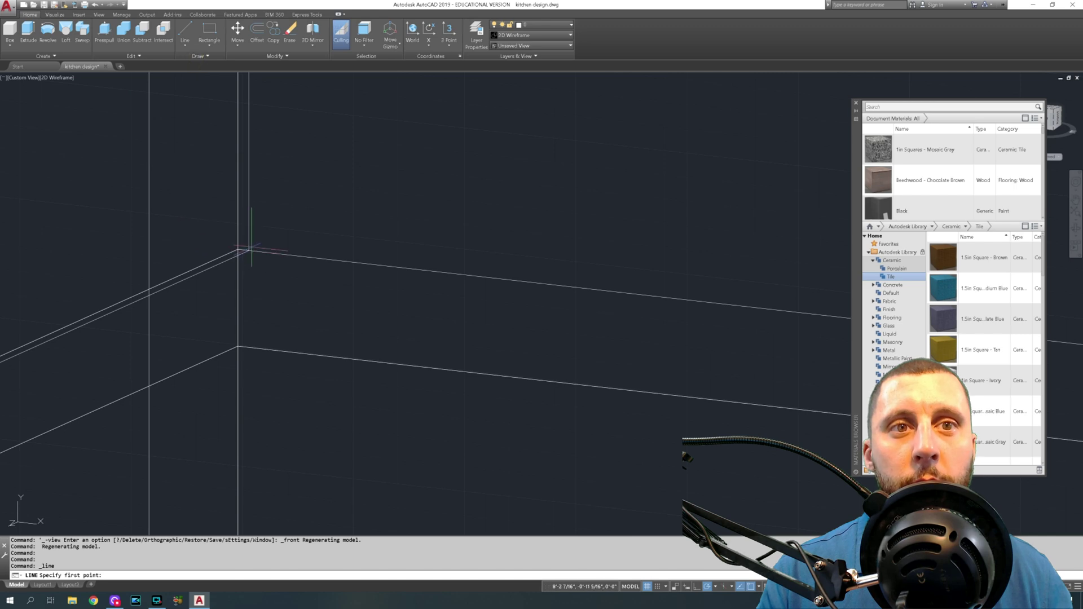
{"action": "type", "text": "end"}
{"action": "key", "text": "Return"}
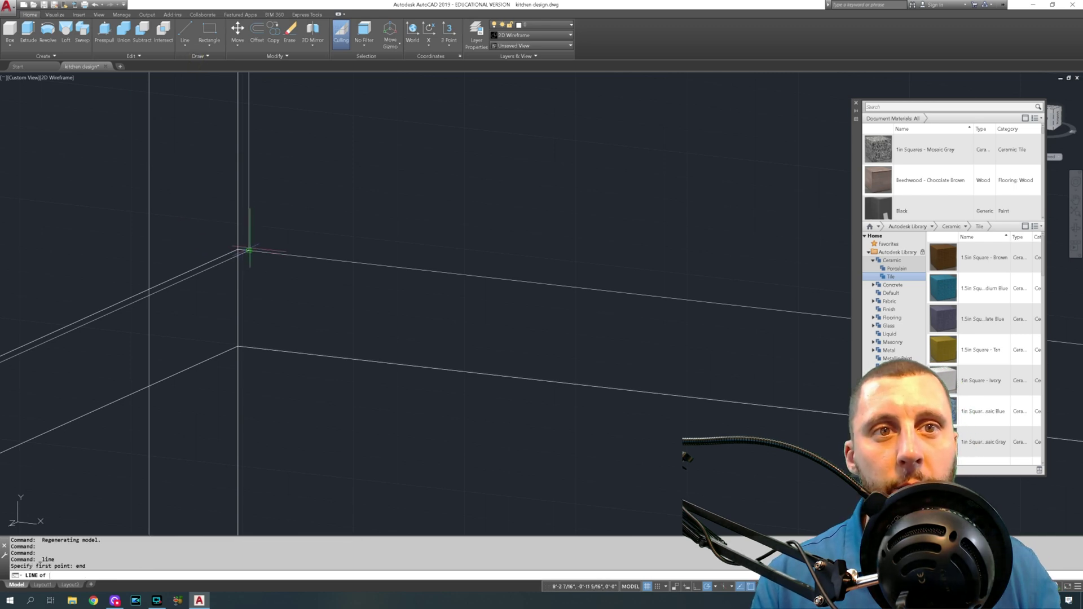
{"action": "left_click", "coordinate": [240, 249]}
{"action": "scroll", "coordinate": [332, 259], "scroll_direction": "down", "scroll_amount": 4}
{"action": "middle_click_drag", "start_coordinate": [439, 267], "coordinate": [113, 189]}
{"action": "middle_click_drag", "start_coordinate": [502, 237], "coordinate": [88, 201]}
{"action": "middle_click_drag", "start_coordinate": [534, 252], "coordinate": [153, 192]}
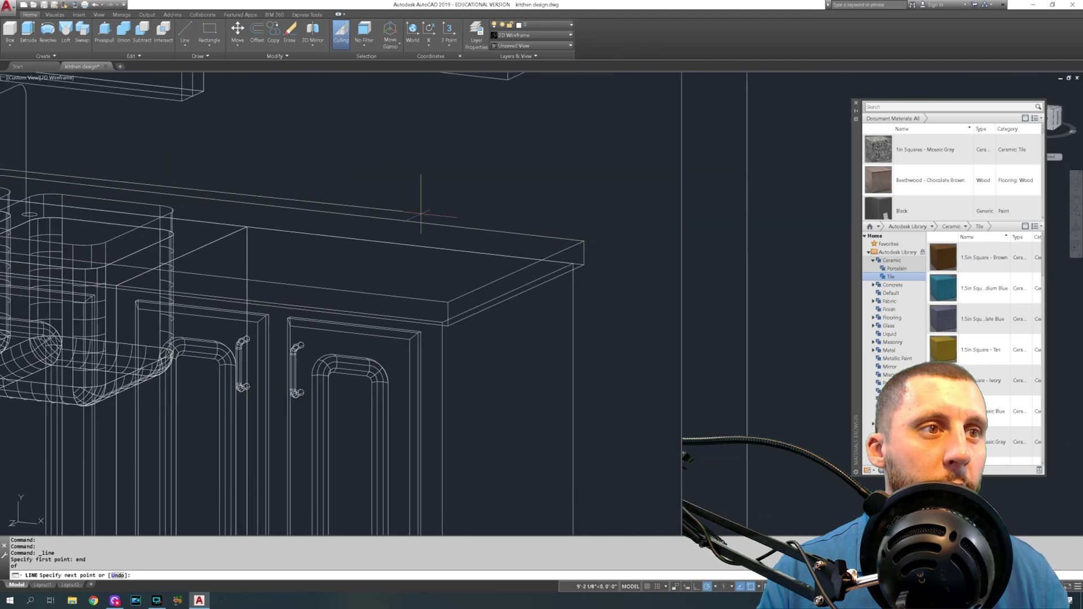
{"action": "left_click", "coordinate": [584, 241]}
{"action": "scroll", "coordinate": [584, 241], "scroll_direction": "down", "scroll_amount": 5}
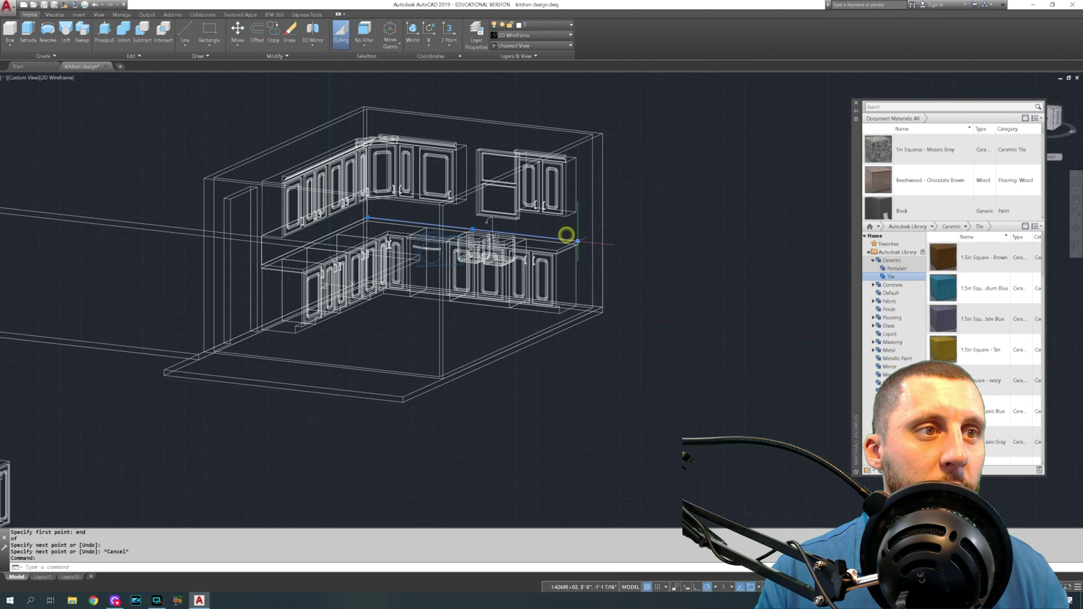
{"action": "key", "text": "Escape"}
- Move the existing backsplash panel and the new line 20' along the positive X direction, clear of the kitchen
{"action": "left_click", "coordinate": [275, 261]}
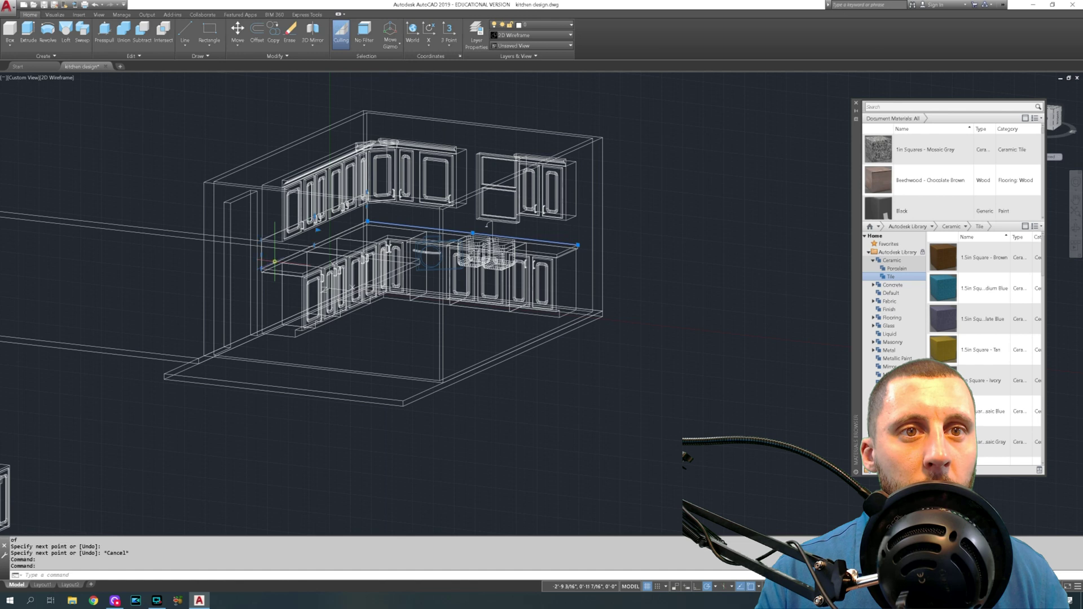
{"action": "type", "text": "m"}
{"action": "key", "text": "space"}
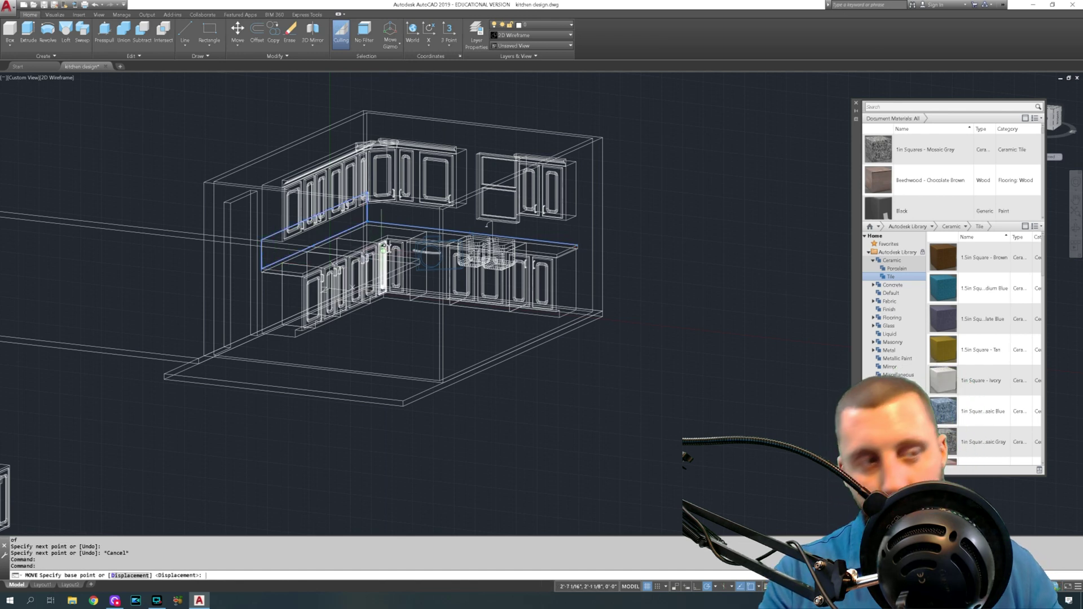
{"action": "left_click", "coordinate": [606, 378]}
{"action": "type", "text": "20'"}
{"action": "key", "text": "Return"}
{"action": "middle_click_drag", "start_coordinate": [705, 340], "coordinate": [498, 361]}
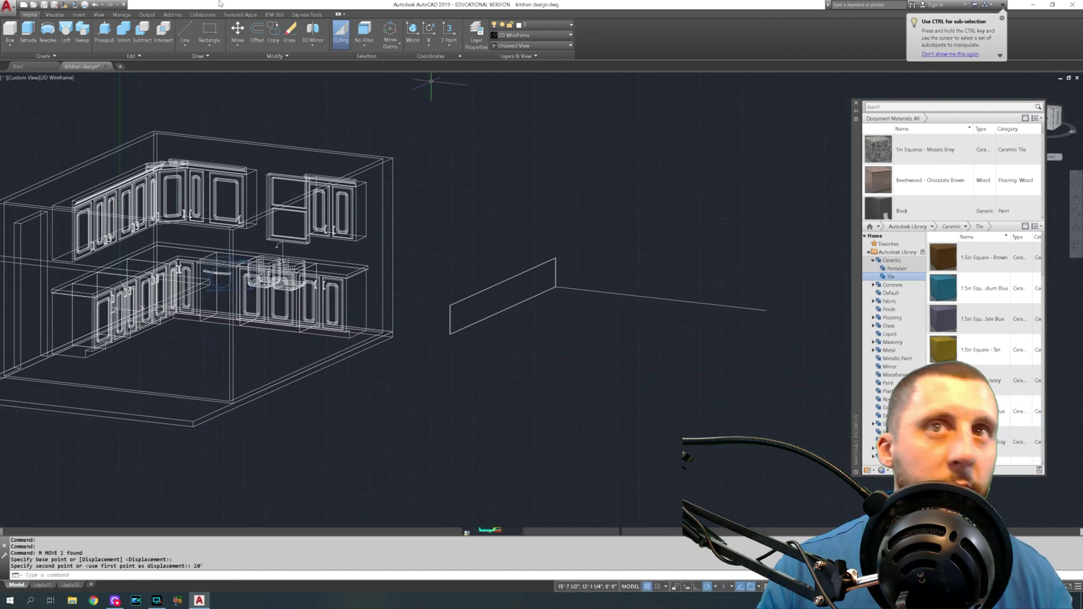
- Draw a line from the panel's upper corner parallel to the lower line, extending slightly past its far end
{"action": "left_click", "coordinate": [185, 31]}
{"action": "scroll", "coordinate": [571, 237], "scroll_direction": "up", "scroll_amount": 5}
{"action": "scroll", "coordinate": [540, 278], "scroll_direction": "up", "scroll_amount": 2}
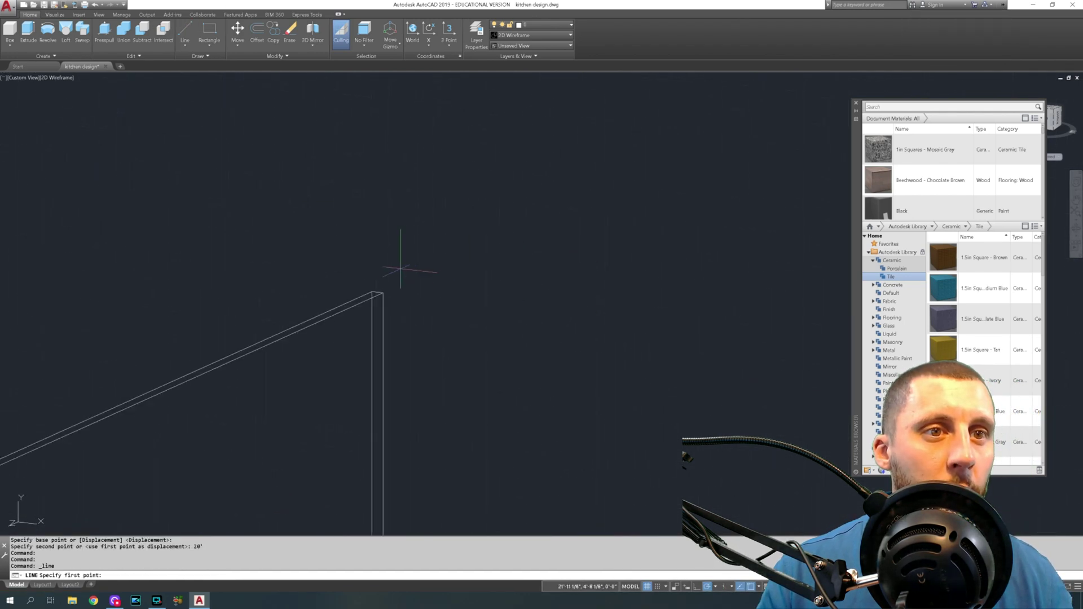
{"action": "scroll", "coordinate": [384, 293], "scroll_direction": "down", "scroll_amount": 3}
{"action": "left_click", "coordinate": [383, 294]}
{"action": "scroll", "coordinate": [387, 295], "scroll_direction": "down", "scroll_amount": 3}
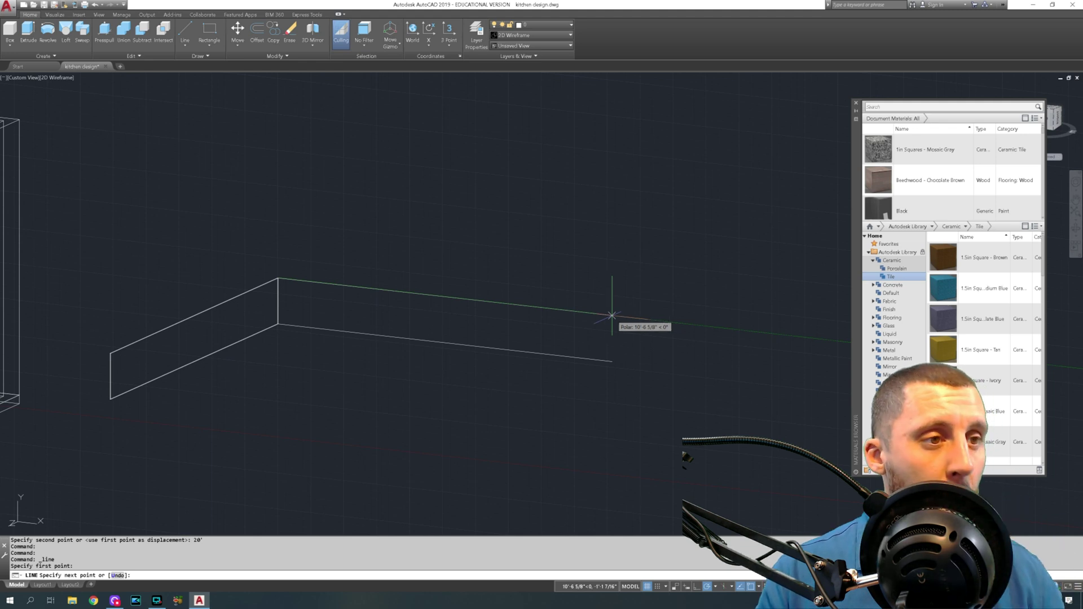
{"action": "left_click", "coordinate": [639, 319]}
{"action": "key", "text": "Escape"}
- Close the outline's far end with a vertical line and trim the upper line's overhang beyond it
{"action": "key", "text": "Return"}
{"action": "left_click", "coordinate": [612, 357]}
{"action": "left_click", "coordinate": [611, 311]}
{"action": "key", "text": "Escape"}
{"action": "type", "text": "tr"}
{"action": "key", "text": "Return"}
{"action": "key", "text": "Return"}
{"action": "left_click", "coordinate": [640, 322]}
{"action": "left_click", "coordinate": [630, 309]}
{"action": "key", "text": "Escape"}
{"action": "left_click", "coordinate": [617, 291]}
{"action": "left_click", "coordinate": [590, 371]}
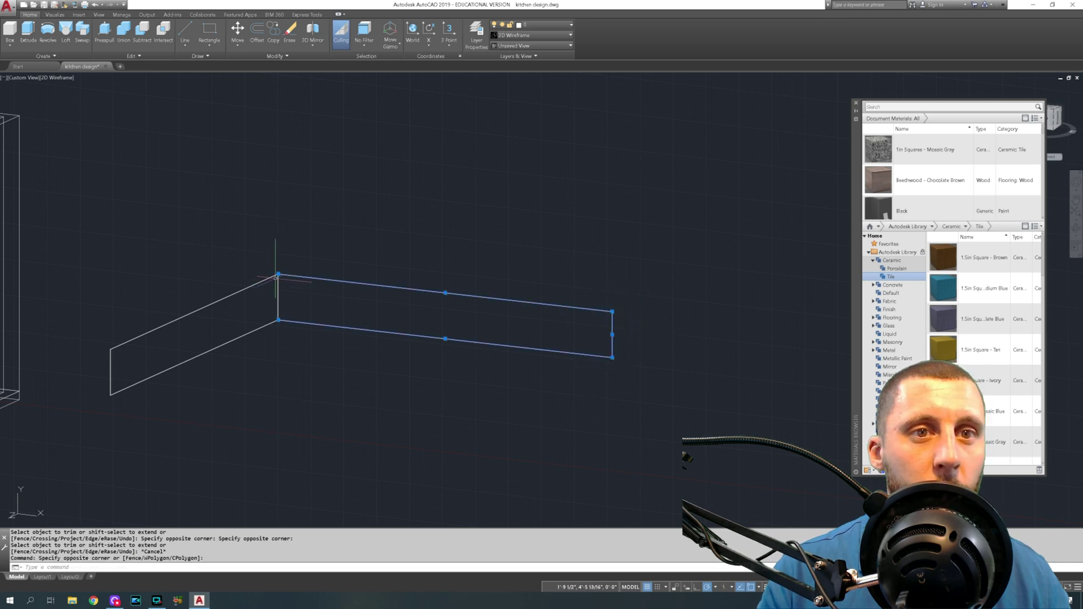
{"action": "key", "text": "Escape"}
- Draw a vertical line at the panel corner connecting the upper and lower lines to close the rectangle
{"action": "left_click", "coordinate": [185, 35]}
{"action": "scroll", "coordinate": [268, 276], "scroll_direction": "up", "scroll_amount": 8}
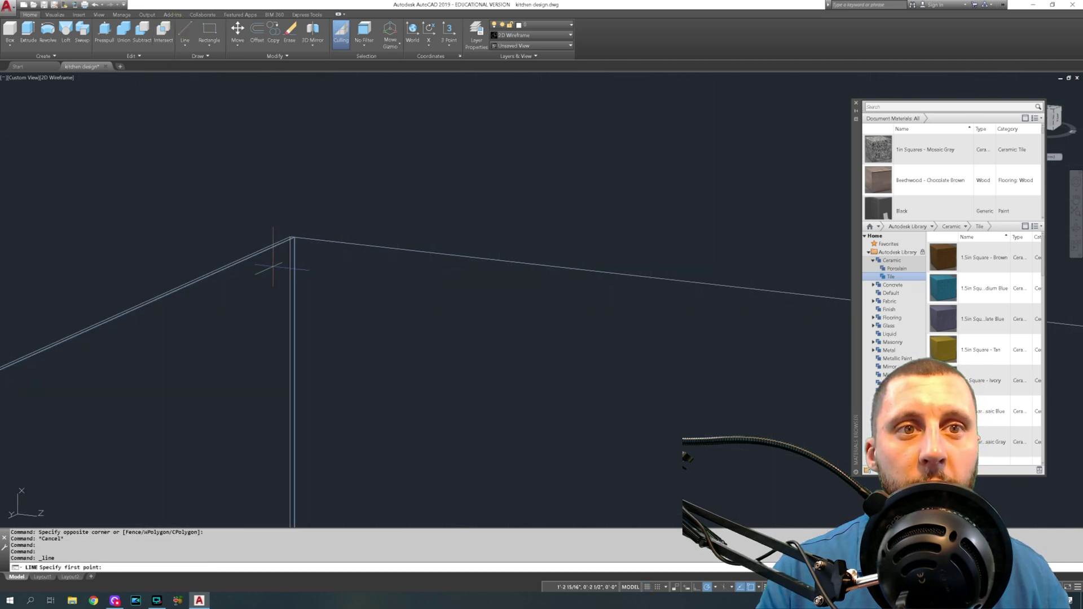
{"action": "left_click", "coordinate": [307, 206]}
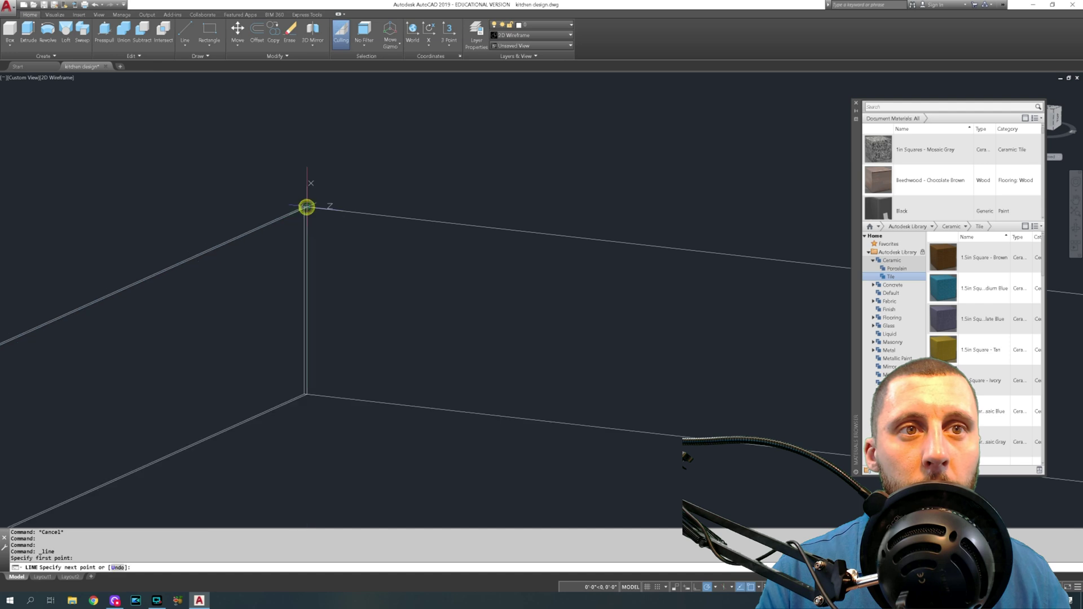
{"action": "scroll", "coordinate": [313, 389], "scroll_direction": "up", "scroll_amount": 3}
{"action": "key", "text": "Escape"}
{"action": "left_click", "coordinate": [311, 390]}
{"action": "left_click", "coordinate": [333, 412]}
{"action": "scroll", "coordinate": [346, 399], "scroll_direction": "down", "scroll_amount": 6}
- Join the four lines of the second backsplash outline into a single polyline
{"action": "left_click", "coordinate": [438, 285]}
{"action": "left_click", "coordinate": [387, 174]}
{"action": "scroll", "coordinate": [387, 174], "scroll_direction": "down", "scroll_amount": 6}
{"action": "middle_click_drag", "start_coordinate": [624, 319], "coordinate": [485, 319]}
{"action": "left_click", "coordinate": [643, 287]}
{"action": "left_click", "coordinate": [613, 302]}
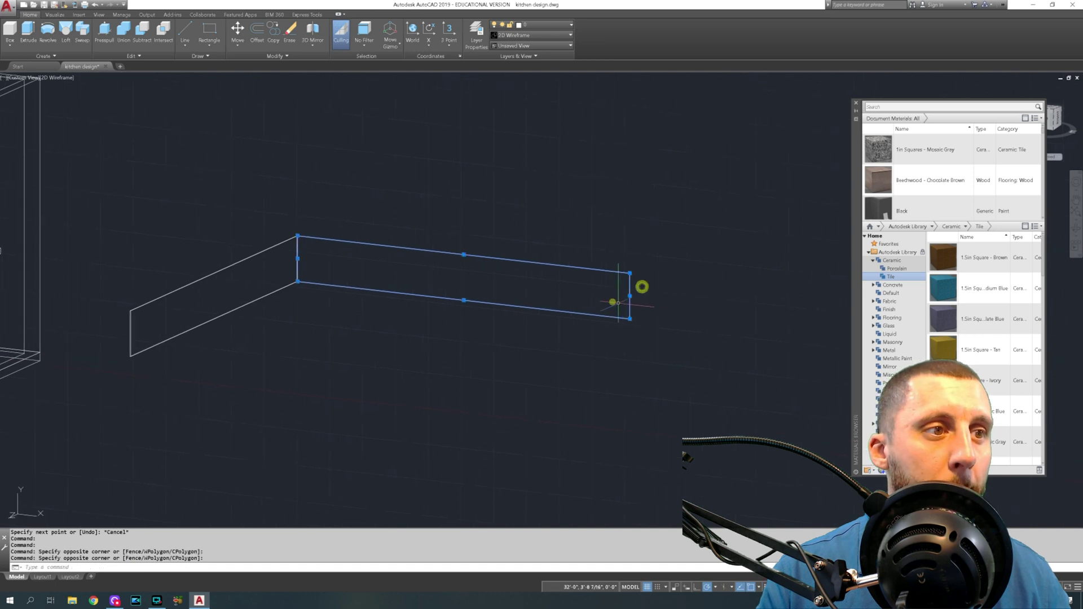
{"action": "type", "text": "join"}
{"action": "key", "text": "Return"}
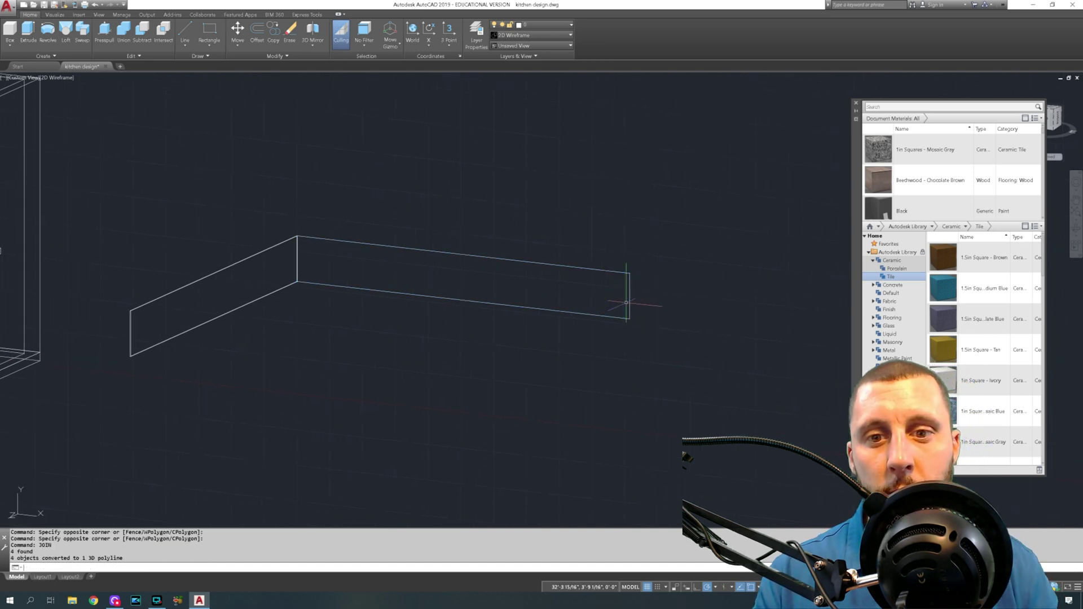
{"action": "left_click", "coordinate": [497, 288]}
{"action": "left_click", "coordinate": [470, 324]}
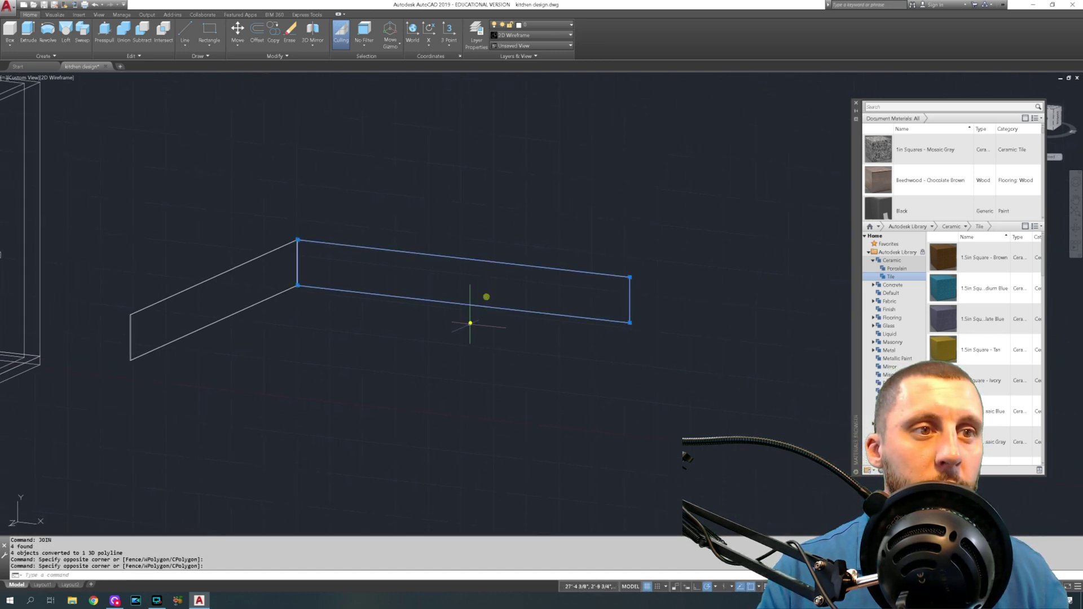
{"action": "type", "text": "m"}
{"action": "key", "text": "Return"}
{"action": "left_click", "coordinate": [472, 322]}
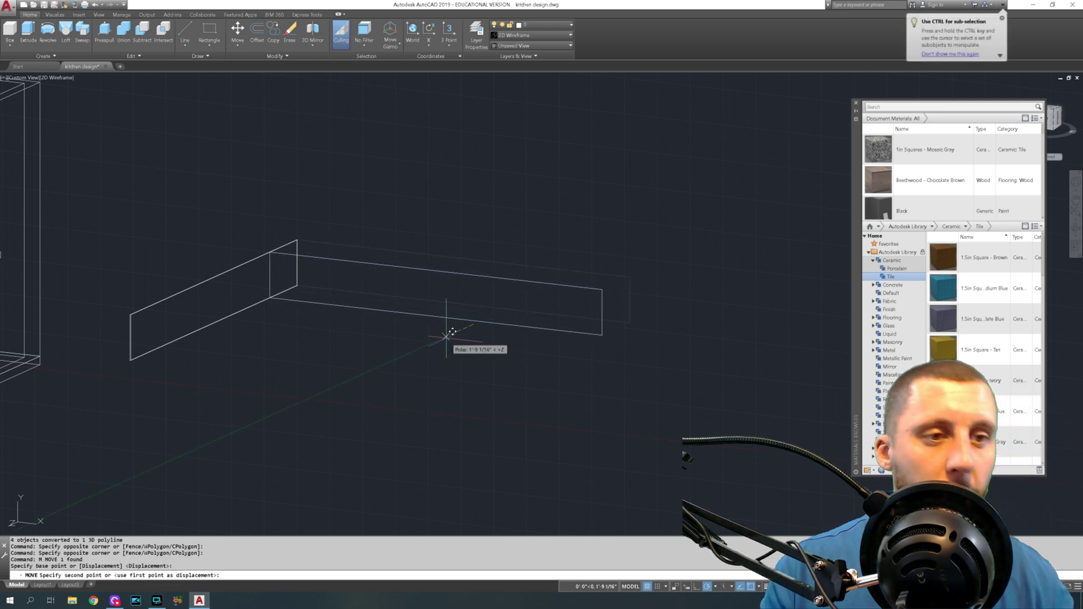
{"action": "key", "text": "Escape"}
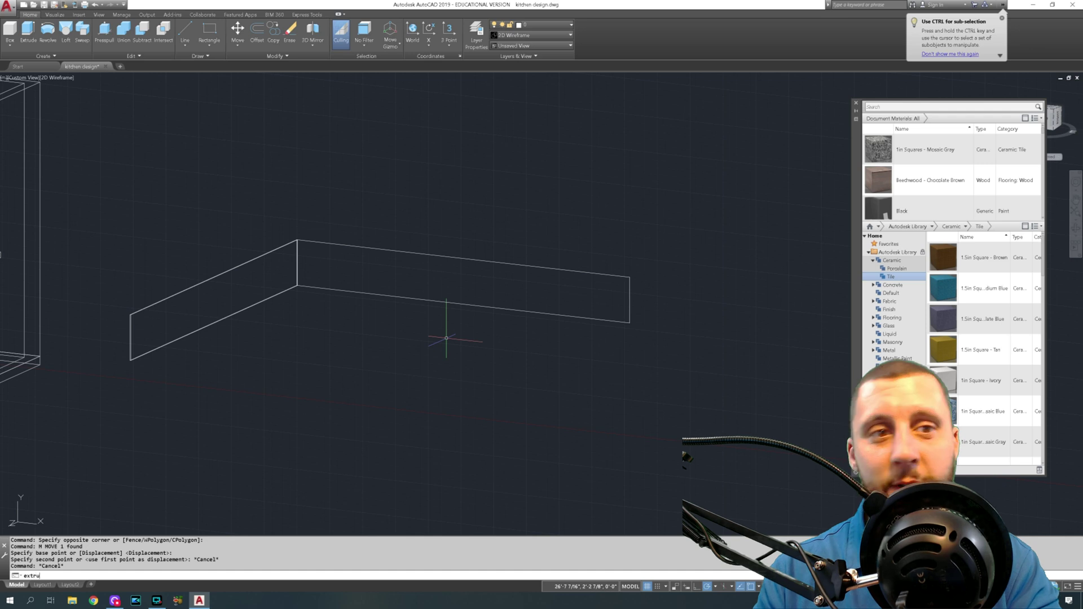
- Extrude the joined backsplash outline to a thickness of 1/4 inch
{"action": "key", "text": "Return"}
{"action": "left_click", "coordinate": [456, 293]}
{"action": "left_click", "coordinate": [441, 313]}
{"action": "key", "text": "Return"}
{"action": "scroll", "coordinate": [427, 330], "scroll_direction": "up", "scroll_amount": 5}
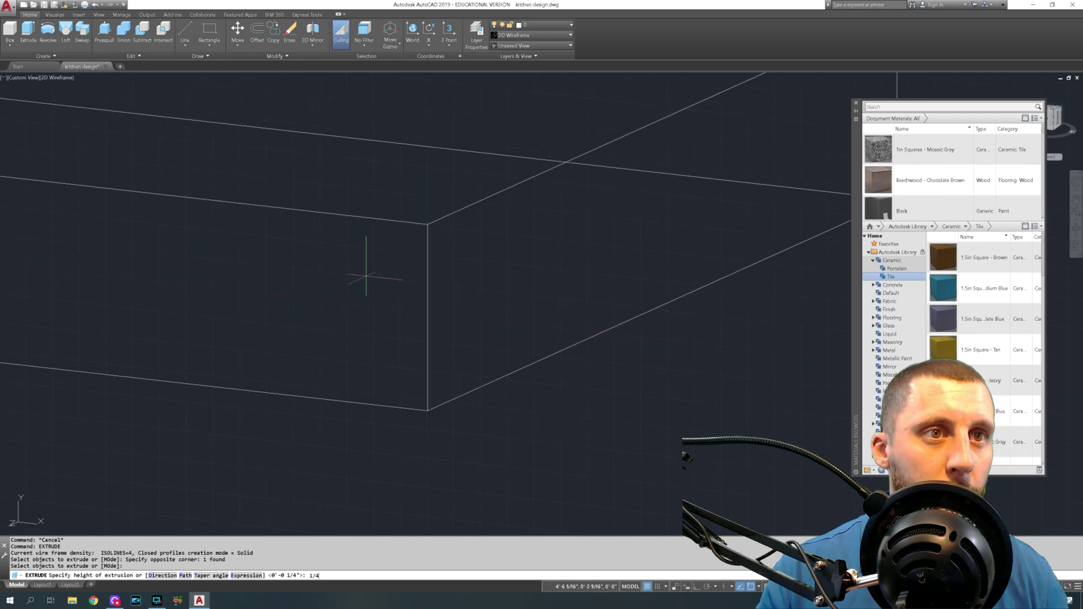
{"action": "key", "text": "Return"}
- Inspect the corner between the two backsplash panels and display them in the Conceptual visual style
{"action": "scroll", "coordinate": [417, 250], "scroll_direction": "down", "scroll_amount": 2}
{"action": "middle_click_drag", "start_coordinate": [310, 253], "coordinate": [409, 271]}
{"action": "left_click", "coordinate": [366, 274]}
{"action": "left_click", "coordinate": [343, 307]}
{"action": "left_click", "coordinate": [367, 283]}
{"action": "left_click", "coordinate": [314, 318]}
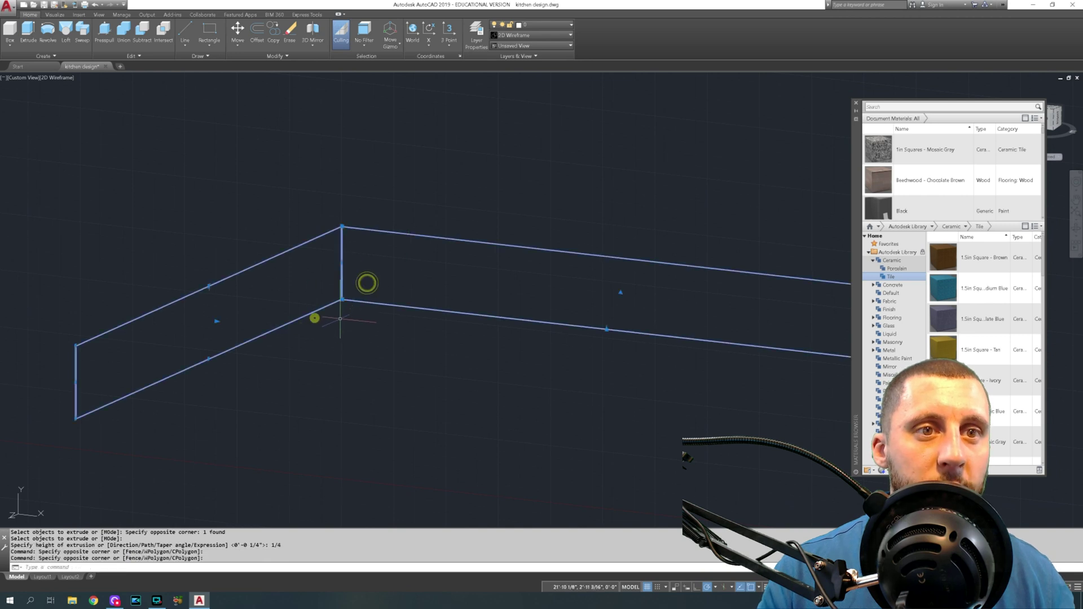
{"action": "key", "text": "Escape"}
{"action": "left_click", "coordinate": [50, 78]}
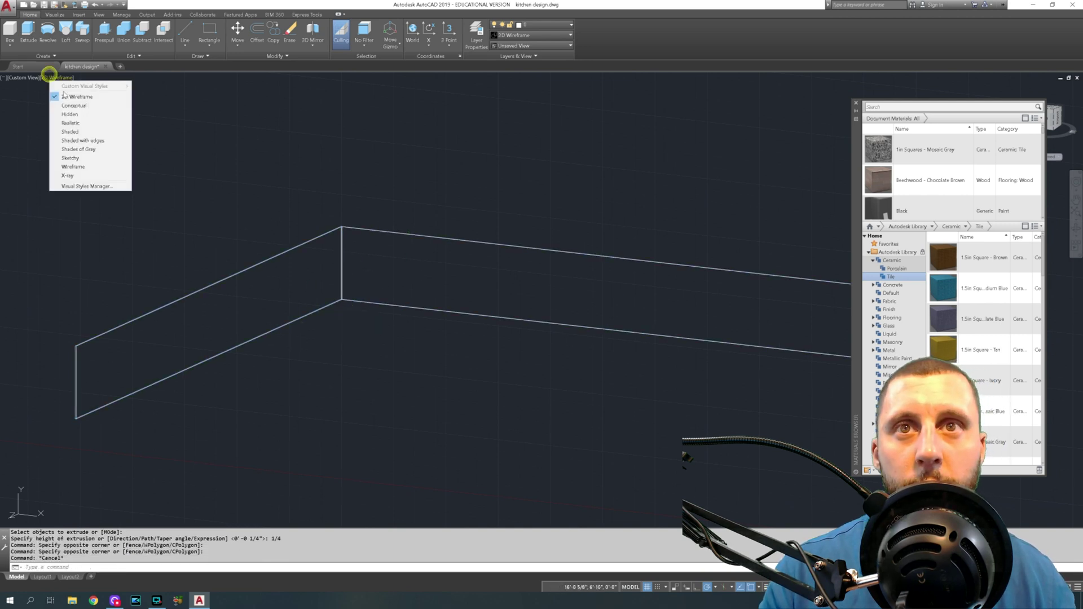
{"action": "left_click", "coordinate": [74, 106]}
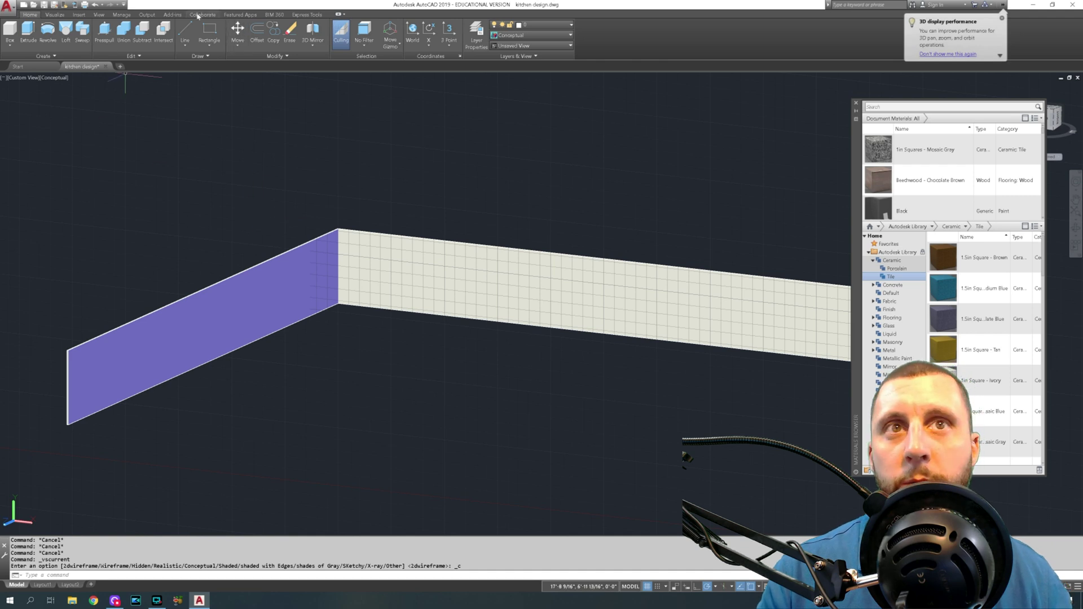
- Apply the 1in Squares - Mosaic Gray material to the new panel and switch to the Realistic visual style
{"action": "left_click", "coordinate": [57, 15]}
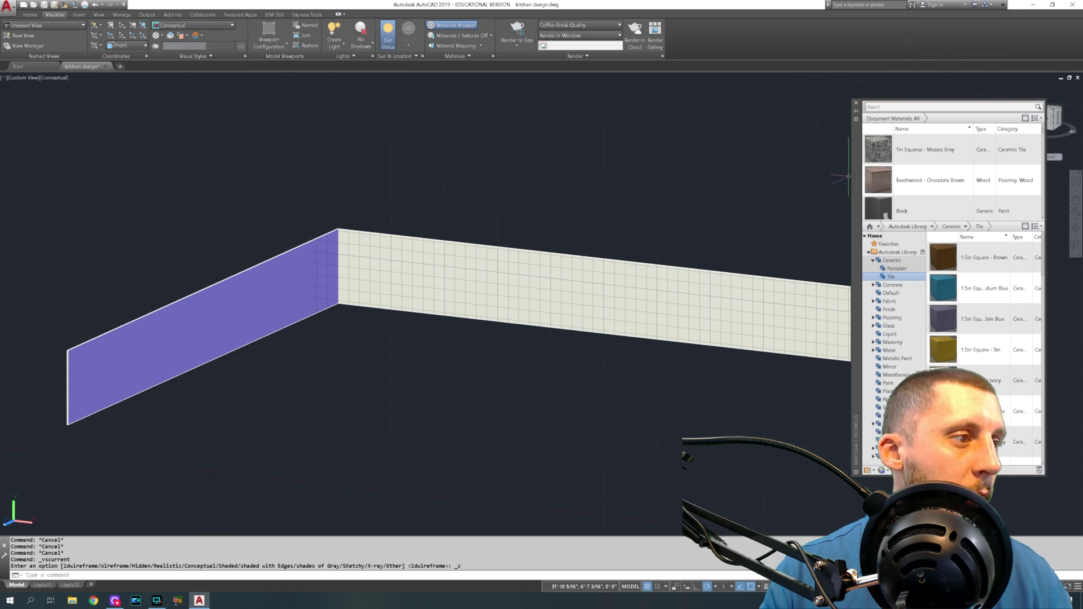
{"action": "scroll", "coordinate": [951, 175], "scroll_direction": "down", "scroll_amount": 1}
{"action": "left_click_drag", "start_coordinate": [706, 303], "coordinate": [706, 305]}
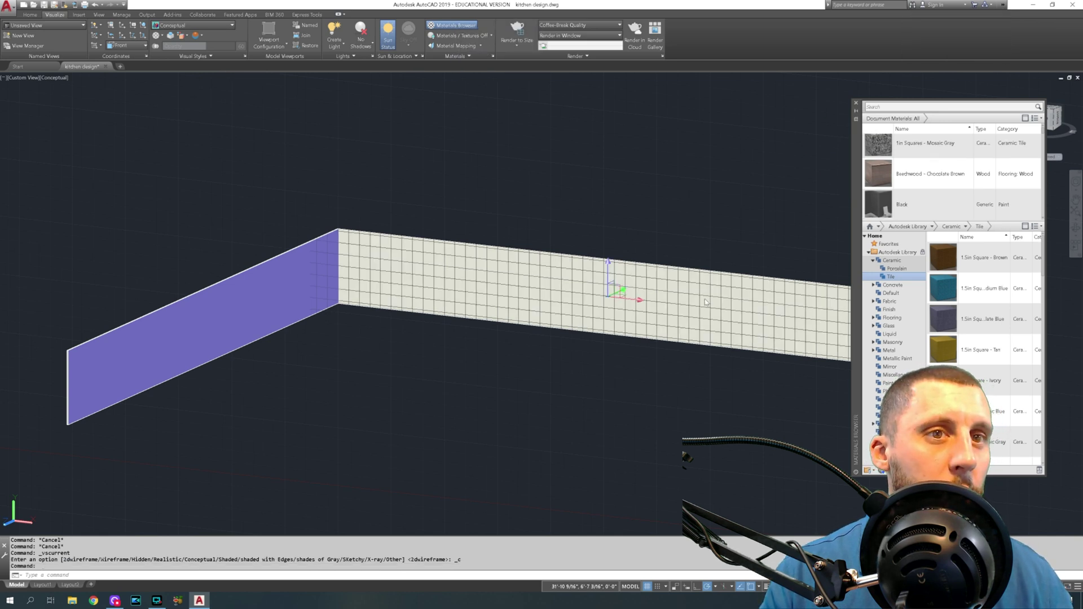
{"action": "left_click", "coordinate": [54, 80]}
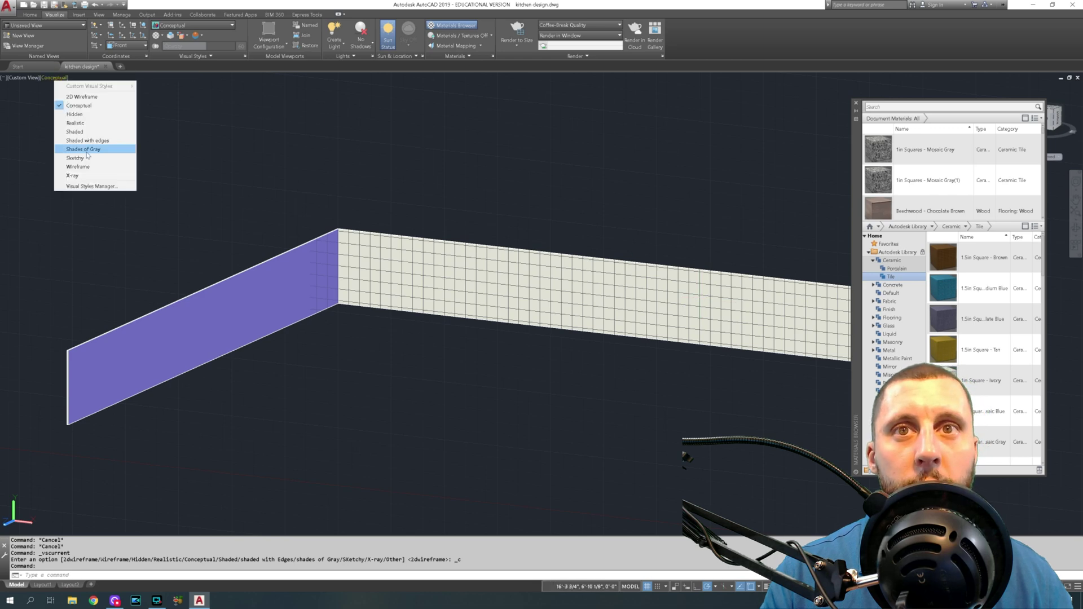
{"action": "left_click", "coordinate": [77, 124]}
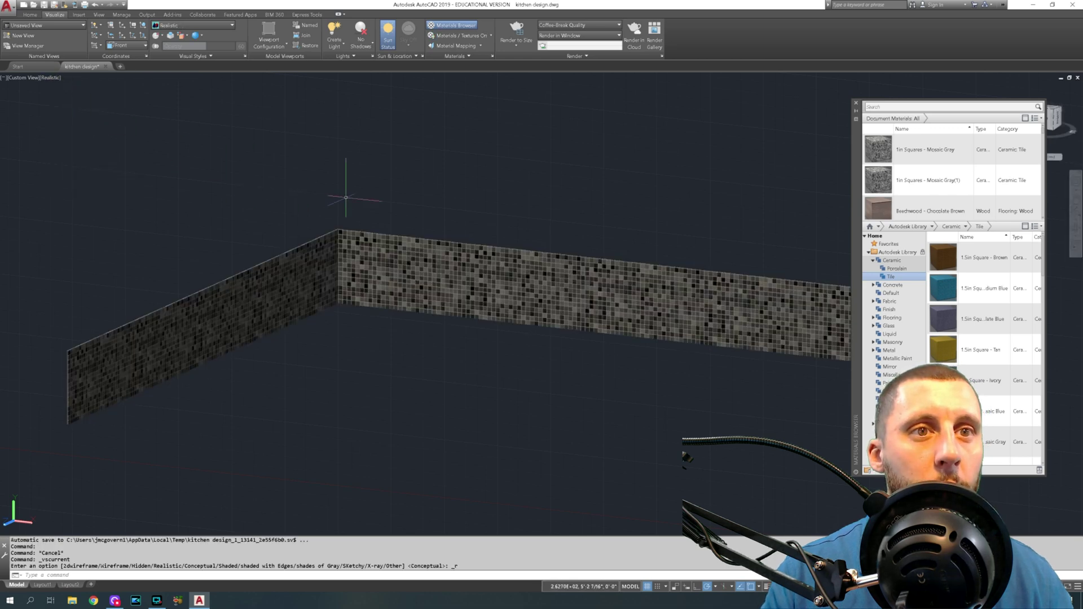
- Move both tiled panels 20' along the negative X direction back into the kitchen and show the model in 2D Wireframe
{"action": "left_click", "coordinate": [353, 200]}
{"action": "type", "text": "m"}
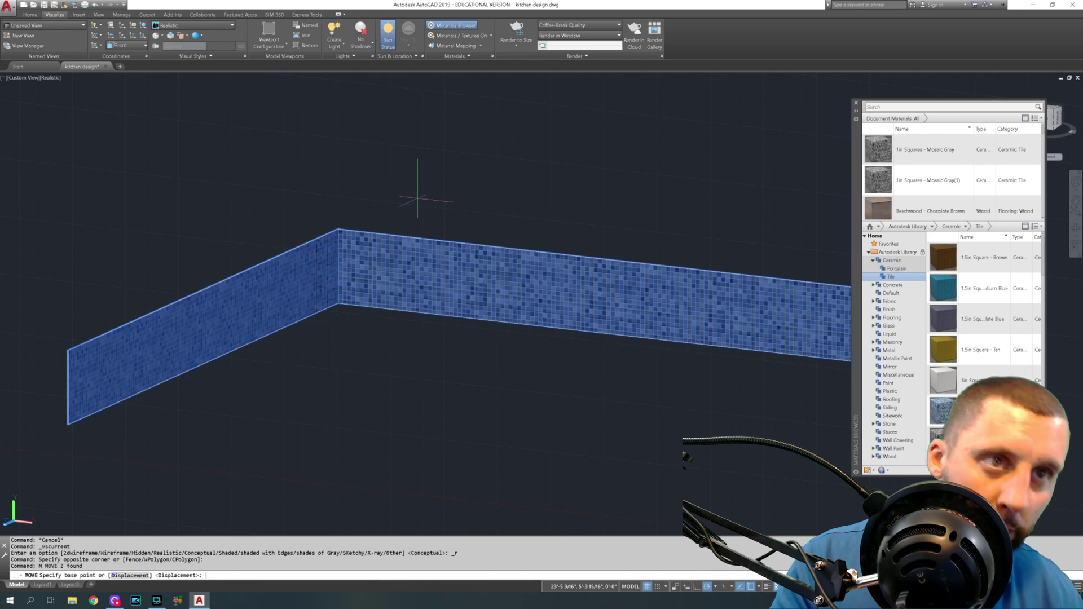
{"action": "key", "text": "Return"}
{"action": "left_click", "coordinate": [431, 190]}
{"action": "type", "text": "20'"}
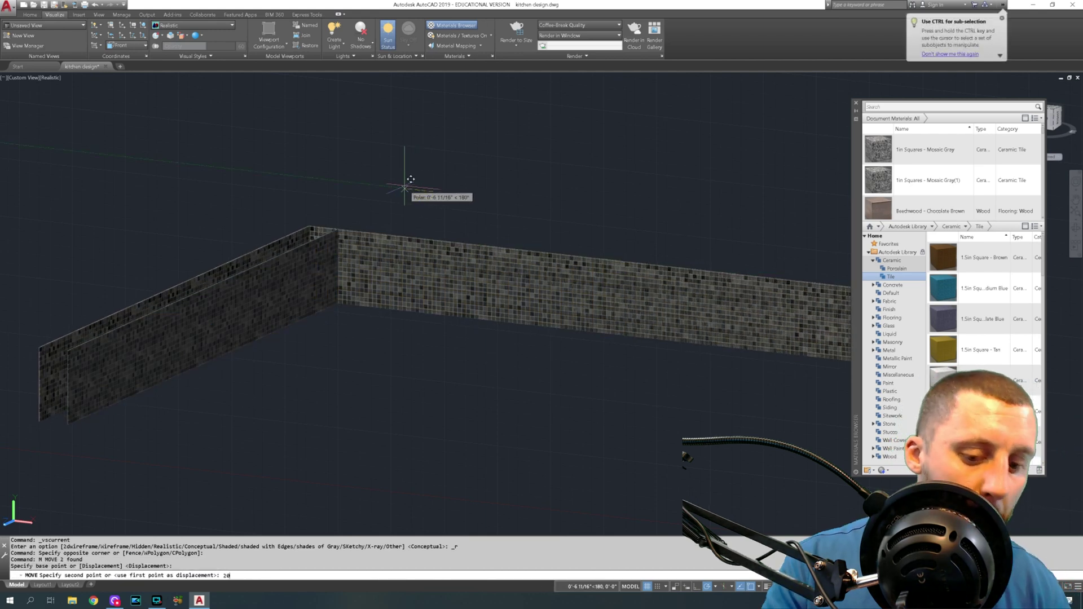
{"action": "key", "text": "Return"}
{"action": "left_click", "coordinate": [53, 79]}
{"action": "left_click", "coordinate": [72, 91]}
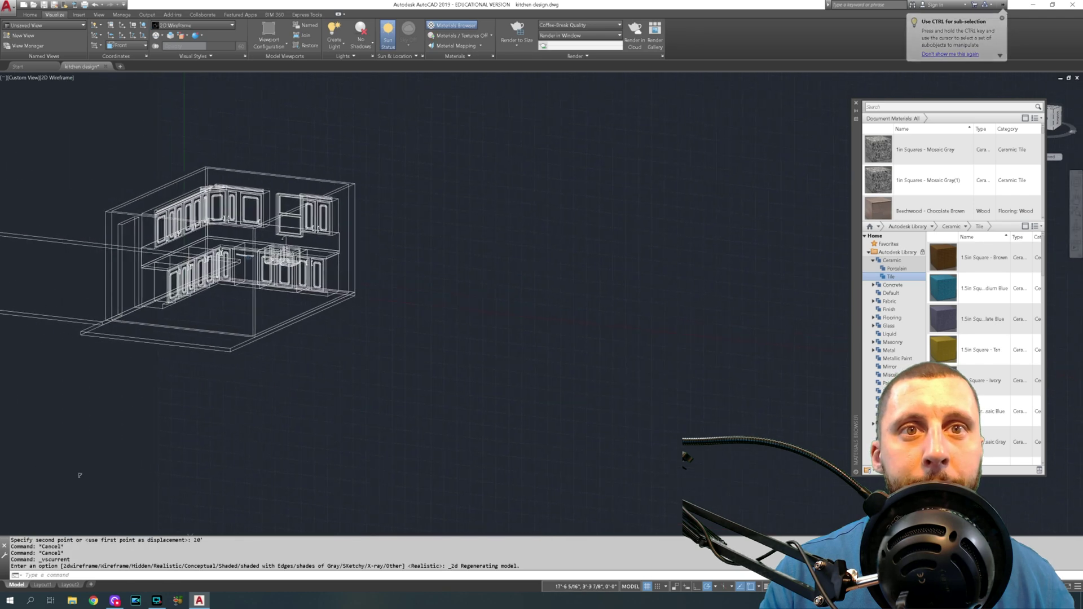
- Inspect the area around the window and sink in the Conceptual visual style, ending in 2D Wireframe
{"action": "scroll", "coordinate": [296, 256], "scroll_direction": "up", "scroll_amount": 8}
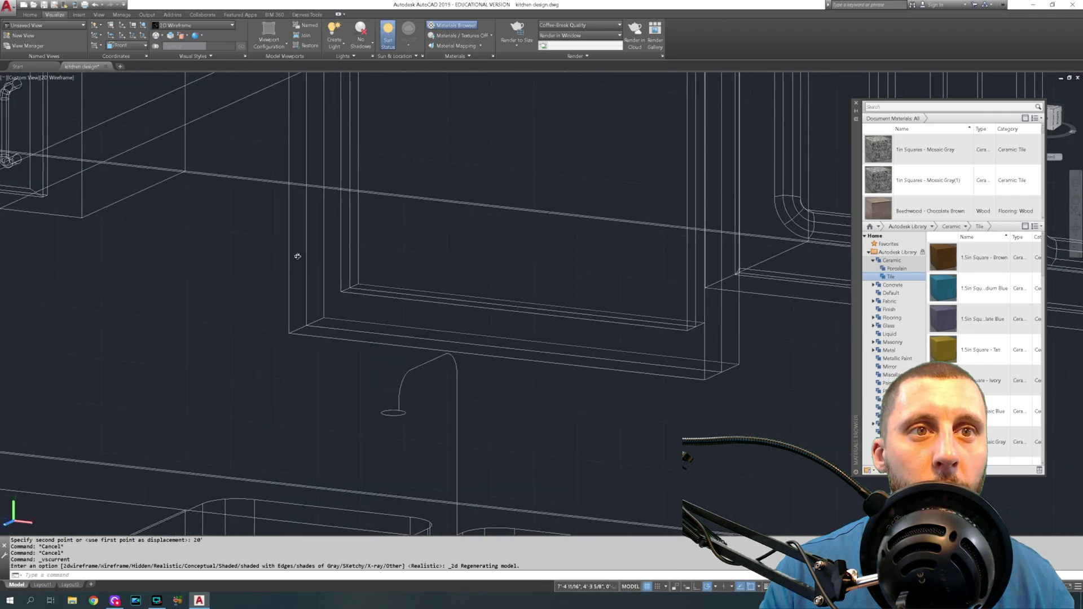
{"action": "scroll", "coordinate": [296, 255], "scroll_direction": "down", "scroll_amount": 8}
{"action": "middle_click_drag", "start_coordinate": [321, 265], "coordinate": [157, 136], "text": "shift"}
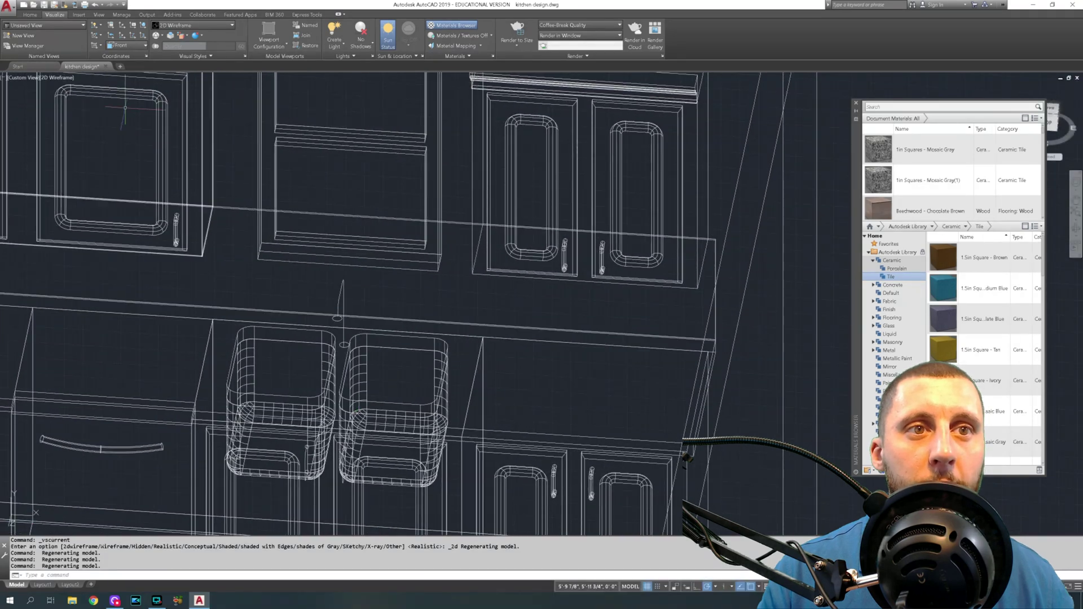
{"action": "left_click", "coordinate": [57, 78]}
{"action": "left_click", "coordinate": [77, 105]}
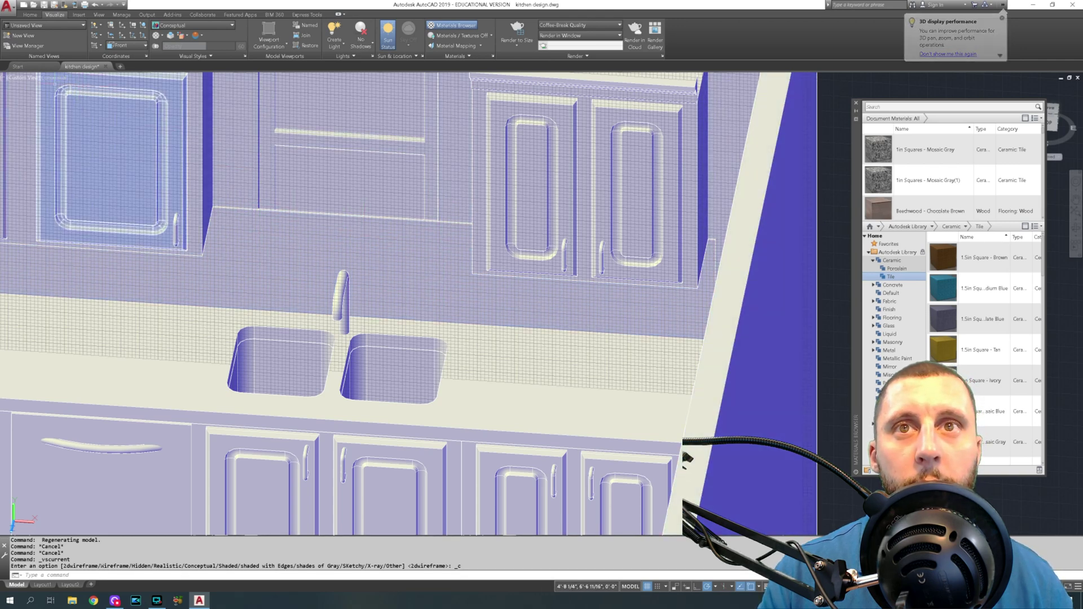
{"action": "left_click", "coordinate": [54, 78]}
{"action": "left_click", "coordinate": [80, 98]}
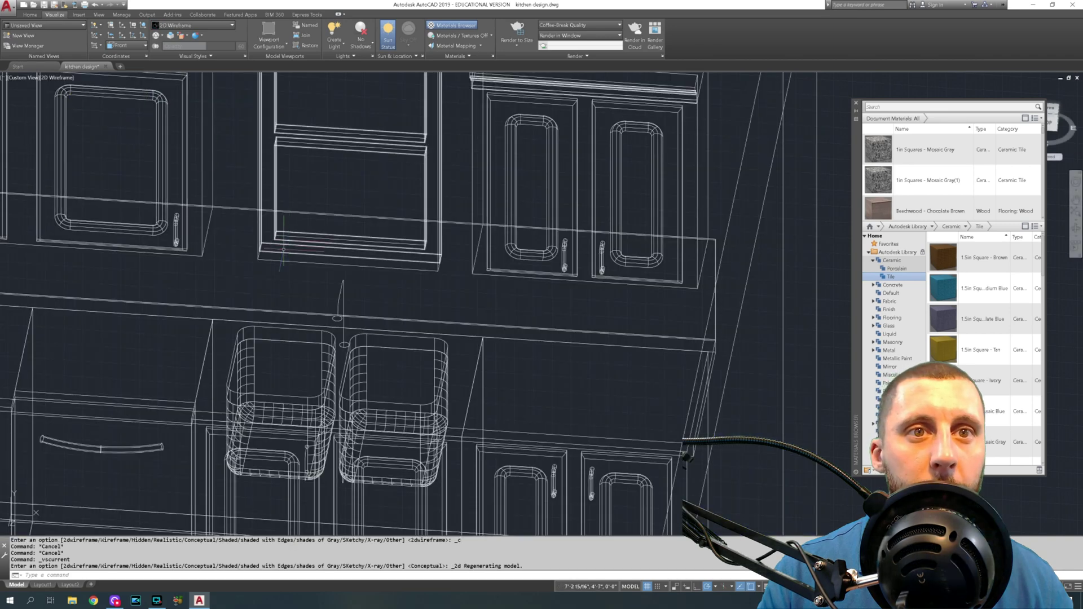
- Draw a line along the front bottom edge of the window frame between its two endpoints
{"action": "scroll", "coordinate": [439, 278], "scroll_direction": "up", "scroll_amount": 5}
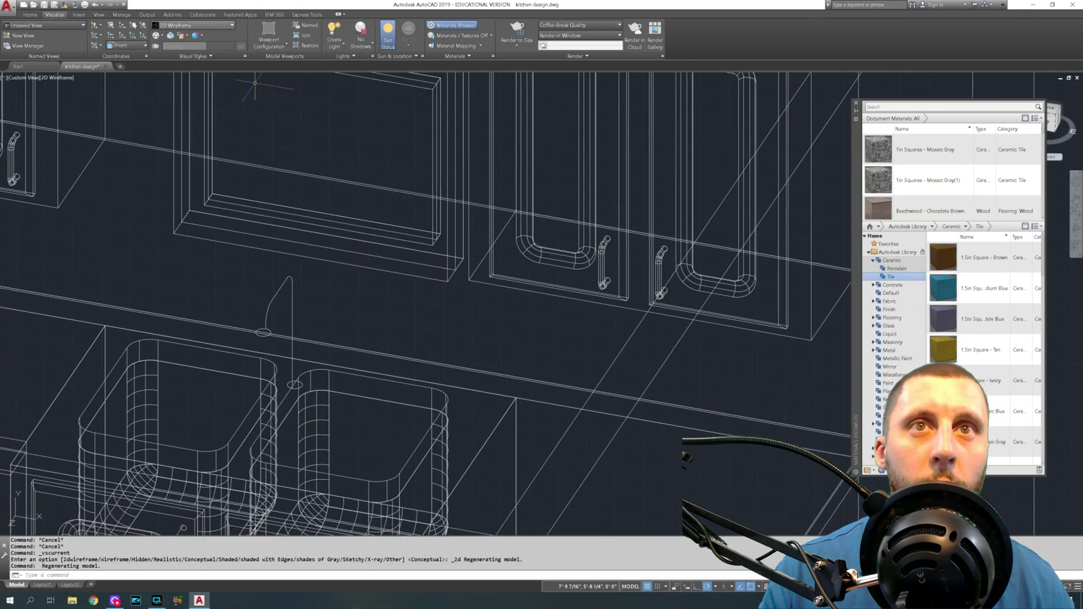
{"action": "left_click", "coordinate": [33, 15]}
{"action": "left_click", "coordinate": [192, 33]}
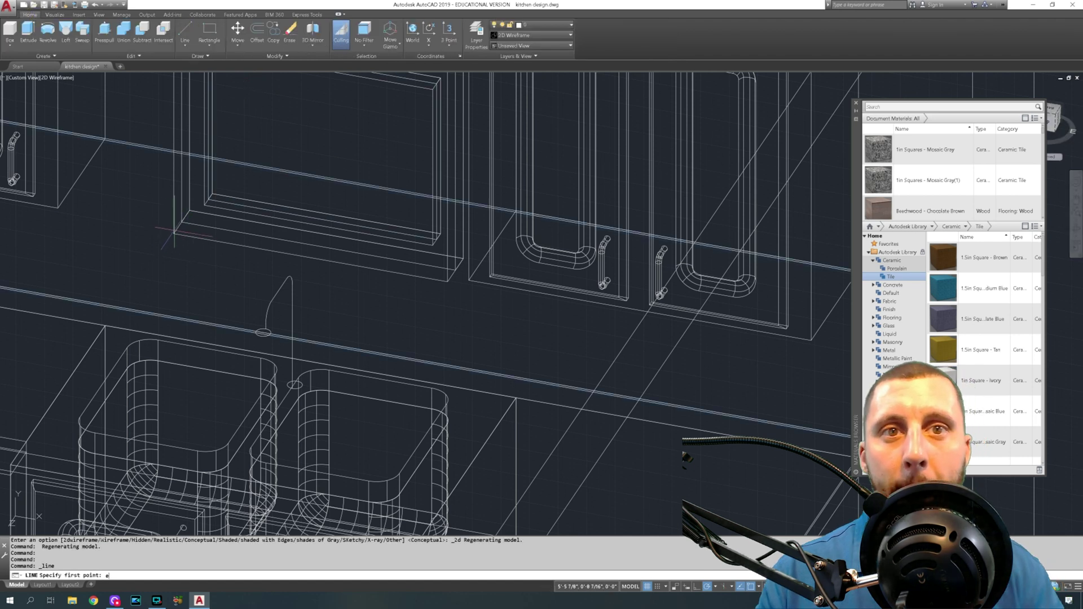
{"action": "type", "text": "end"}
{"action": "key", "text": "Return"}
{"action": "left_click", "coordinate": [173, 233]}
{"action": "left_click", "coordinate": [447, 281]}
{"action": "key", "text": "Escape"}
- Move the window-edge line together with the sink-wall backsplash panel 20' along the positive X direction out of the kitchen
{"action": "left_click", "coordinate": [426, 278]}
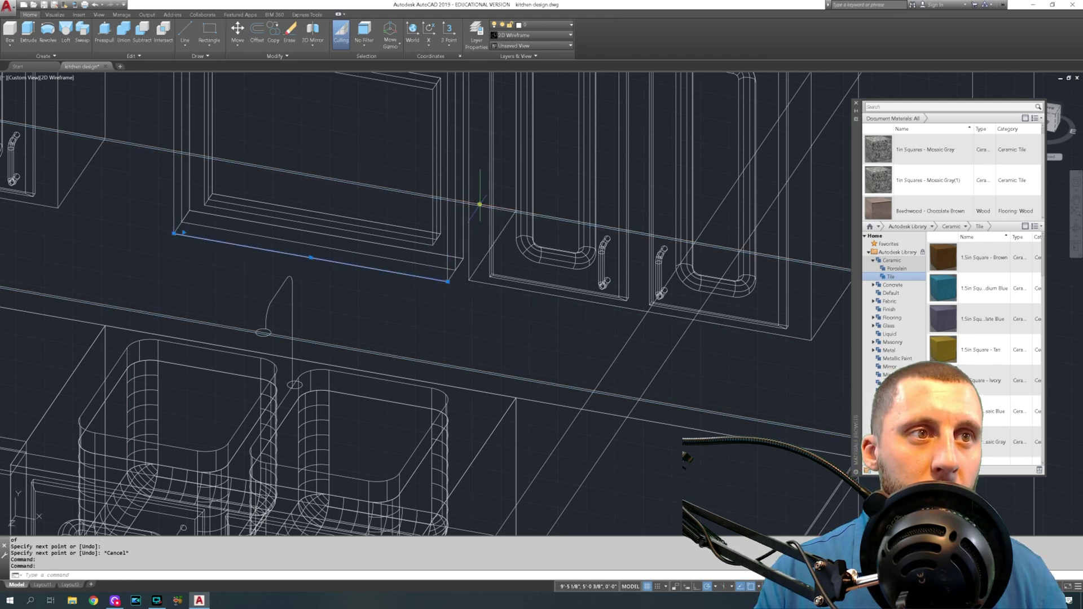
{"action": "scroll", "coordinate": [480, 205], "scroll_direction": "down", "scroll_amount": 4}
{"action": "middle_click_drag", "start_coordinate": [482, 197], "coordinate": [372, 161]}
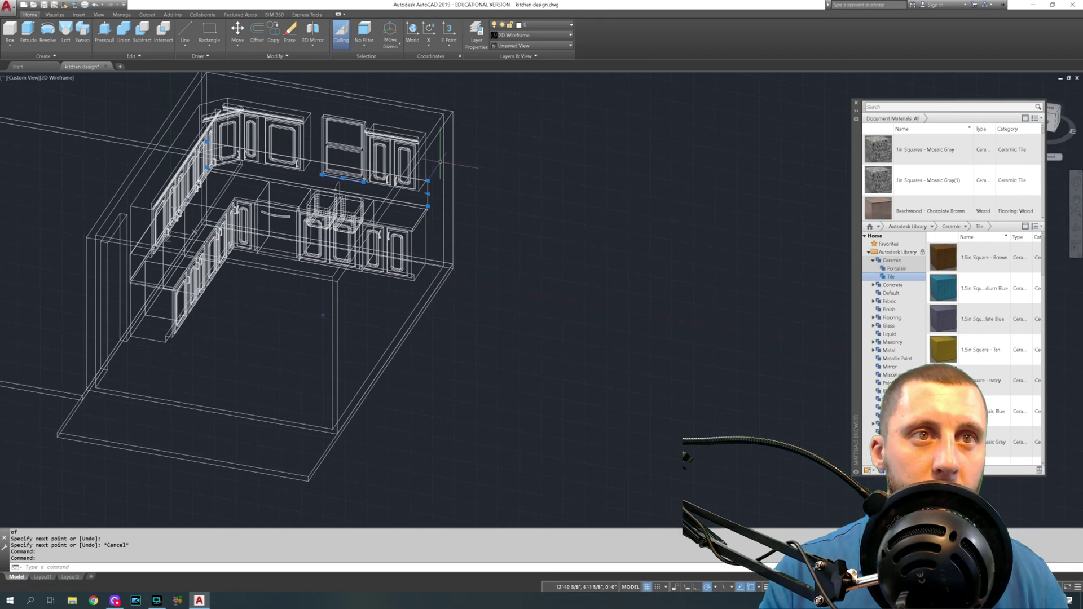
{"action": "type", "text": "m"}
{"action": "key", "text": "Return"}
{"action": "left_click", "coordinate": [427, 180]}
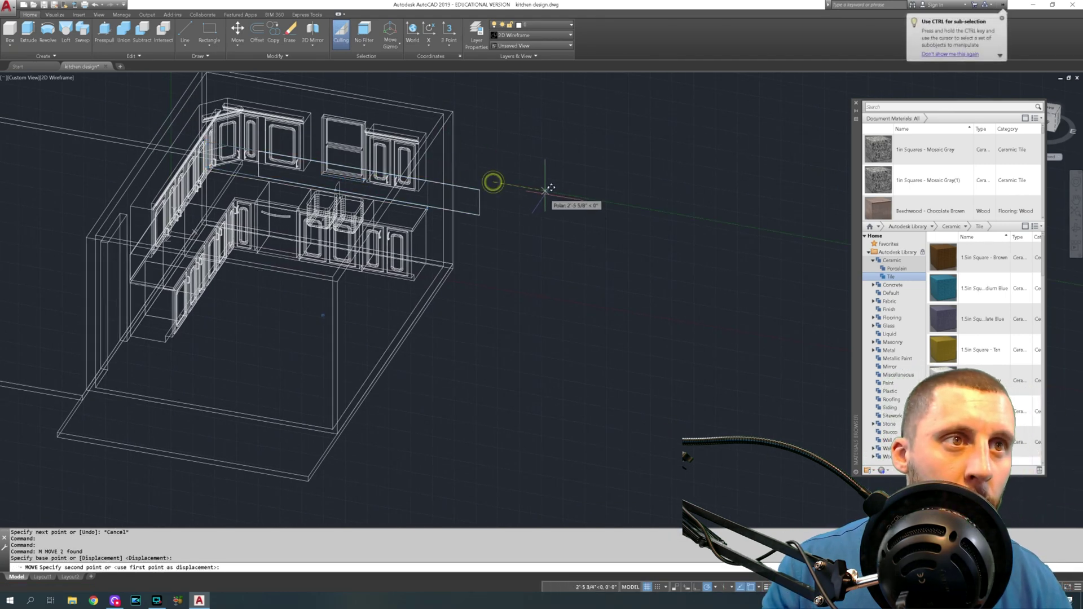
{"action": "type", "text": "20'"}
{"action": "key", "text": "Return"}
{"action": "middle_click_drag", "start_coordinate": [717, 254], "coordinate": [530, 267]}
{"action": "scroll", "coordinate": [585, 224], "scroll_direction": "up", "scroll_amount": 2}
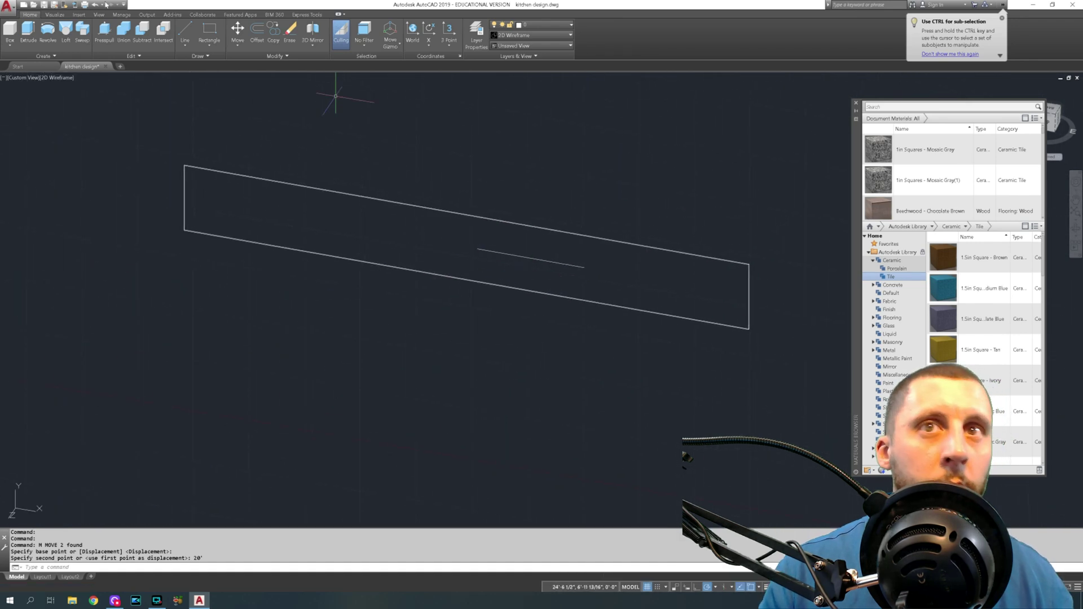
- Draw lines from the window-edge line's left endpoint, about 2'-1" straight up and across past its right end
{"action": "left_click", "coordinate": [184, 31]}
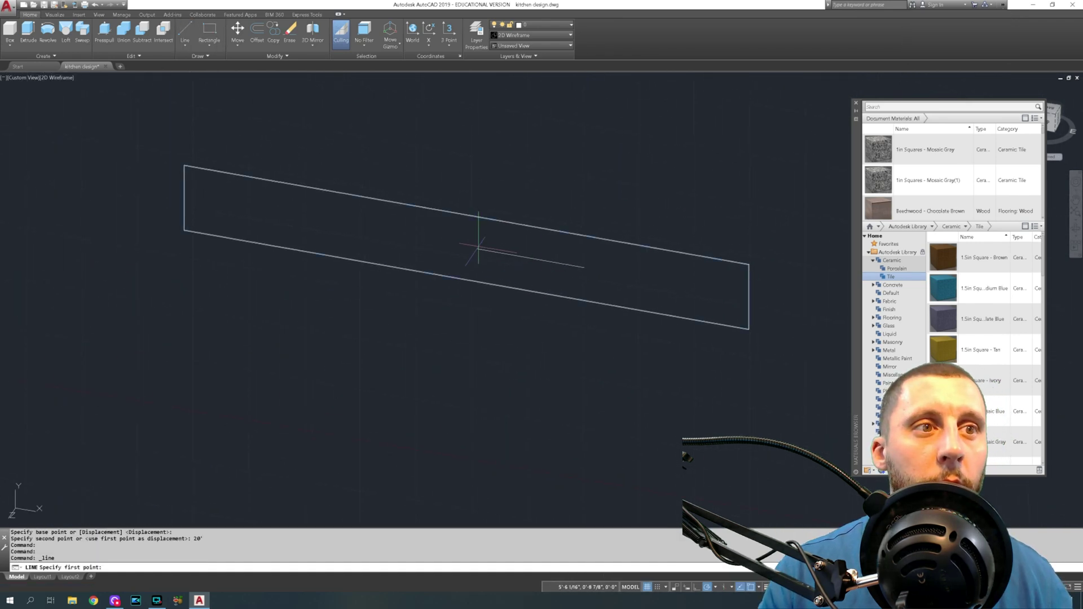
{"action": "type", "text": "en"}
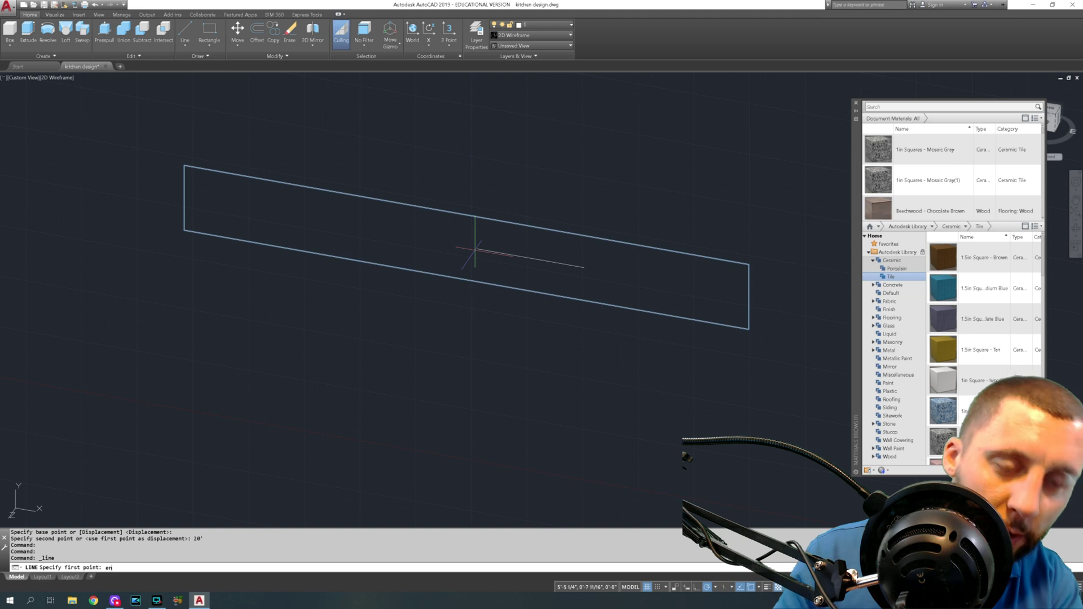
{"action": "type", "text": "d"}
{"action": "key", "text": "Return"}
{"action": "left_click", "coordinate": [476, 250]}
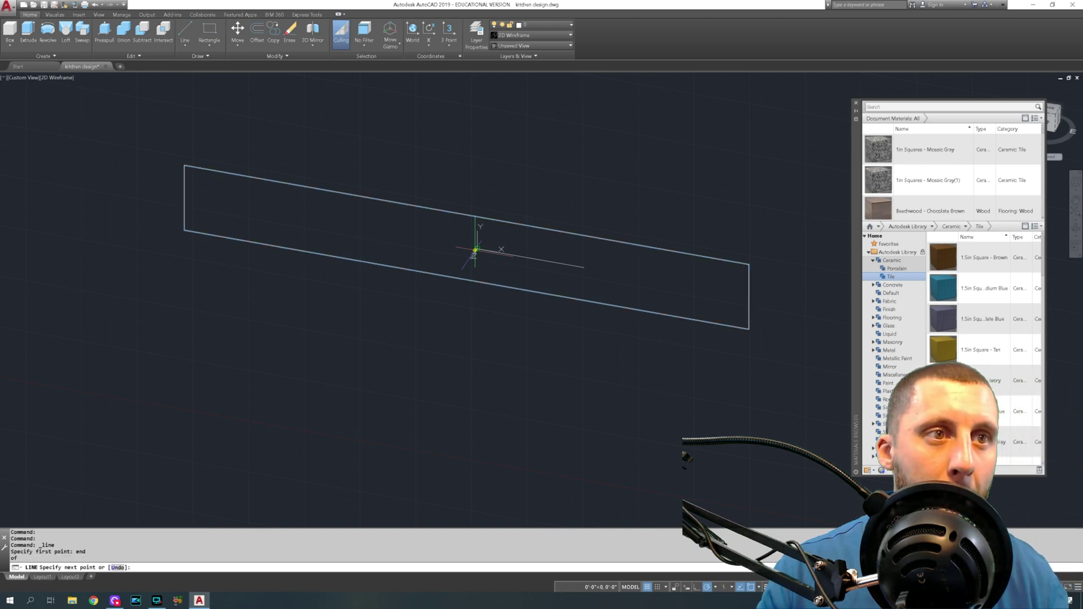
{"action": "left_click", "coordinate": [477, 145]}
{"action": "left_click", "coordinate": [629, 172]}
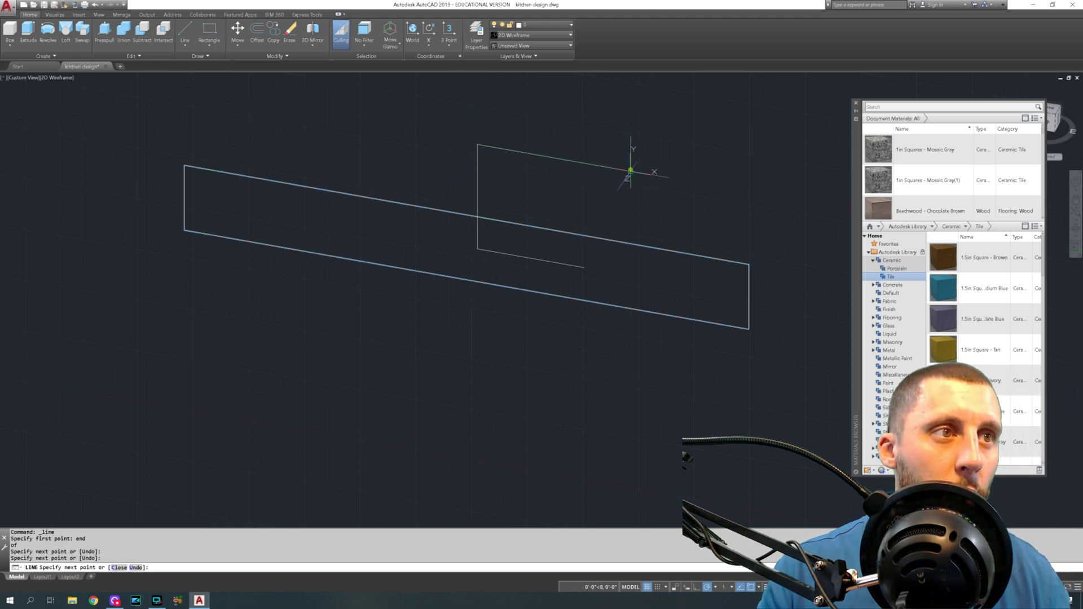
{"action": "key", "text": "Escape"}
- Draw a vertical line from the window-edge line's right endpoint to the upper line and trim off the overhang
{"action": "key", "text": "Return"}
{"action": "type", "text": "end"}
{"action": "key", "text": "Return"}
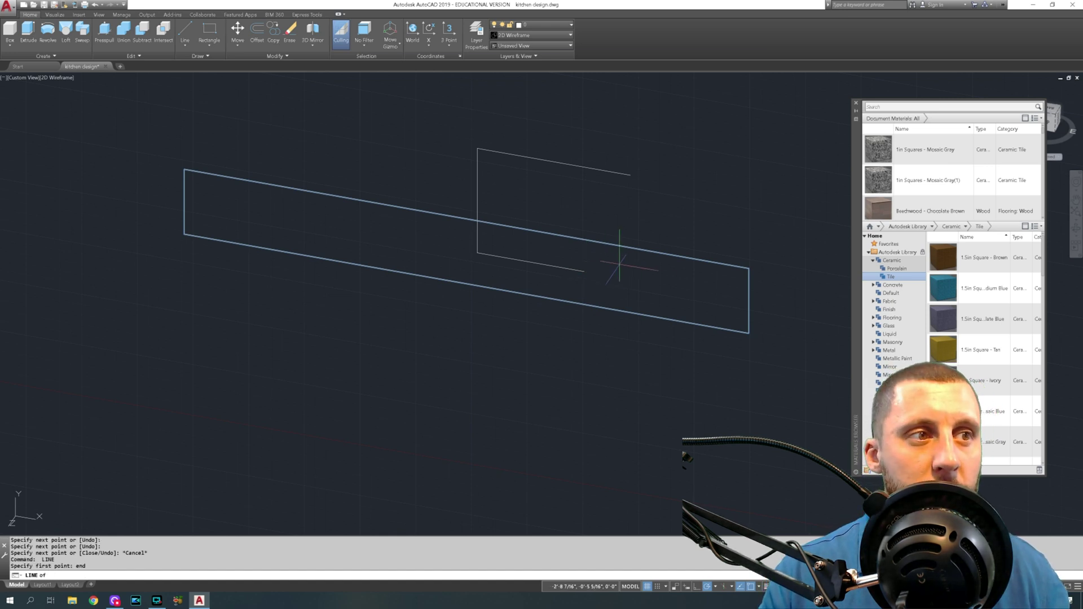
{"action": "left_click", "coordinate": [585, 271]}
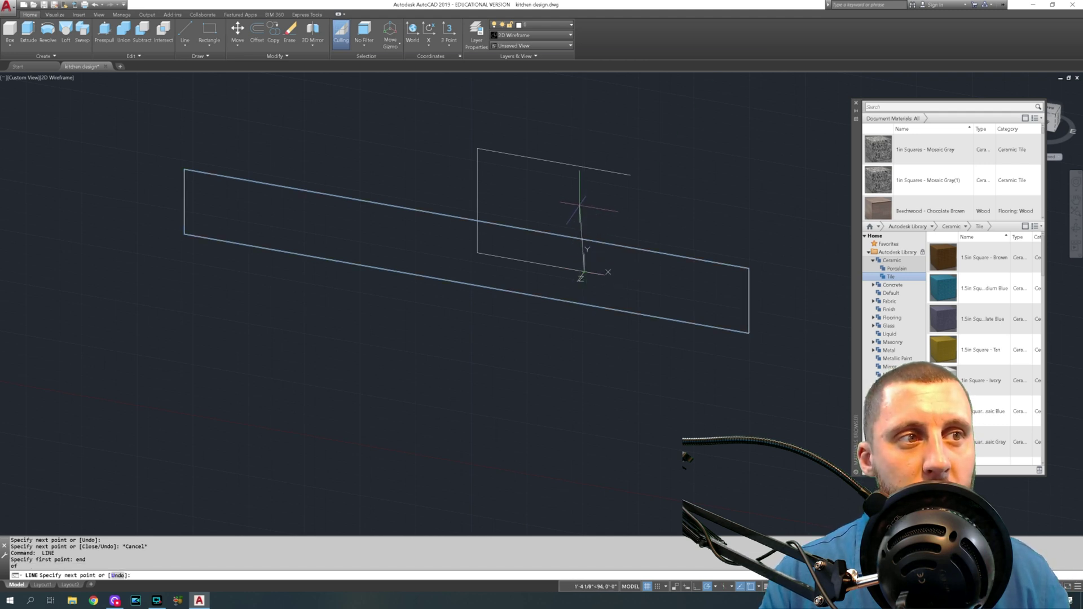
{"action": "left_click", "coordinate": [585, 167]}
{"action": "key", "text": "Escape"}
{"action": "type", "text": "tr"}
{"action": "key", "text": "space"}
{"action": "key", "text": "space"}
{"action": "left_click", "coordinate": [625, 165]}
{"action": "left_click", "coordinate": [616, 181]}
{"action": "key", "text": "Escape"}
- Join the four lines of the window outline into a single closed polyline
{"action": "left_click", "coordinate": [602, 166]}
{"action": "left_click", "coordinate": [462, 191]}
{"action": "left_click", "coordinate": [520, 250]}
{"action": "left_click", "coordinate": [508, 281]}
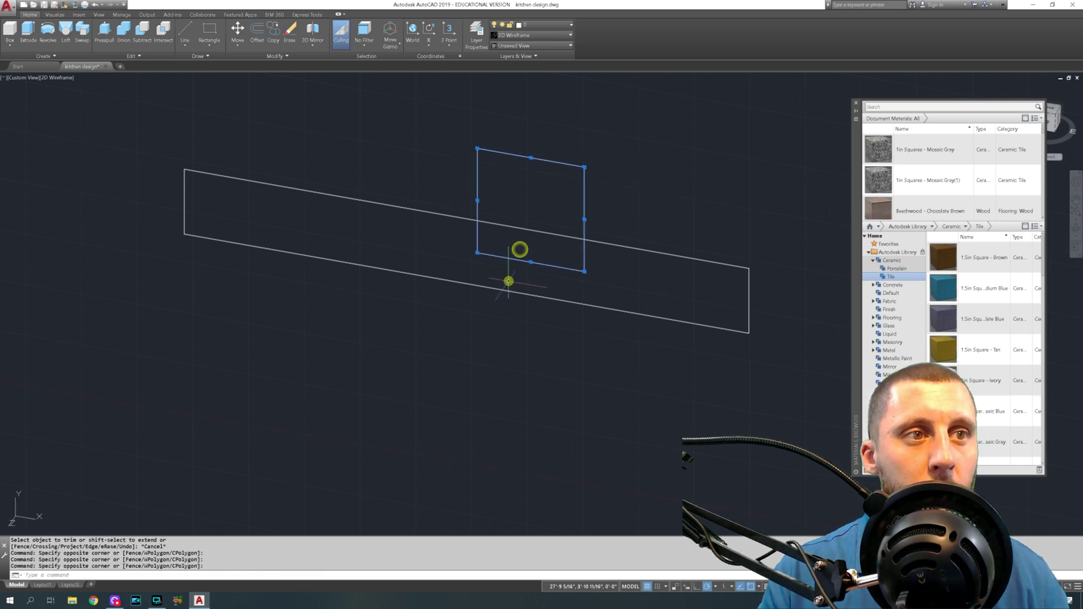
{"action": "left_click", "coordinate": [525, 246]}
{"action": "left_click", "coordinate": [502, 275]}
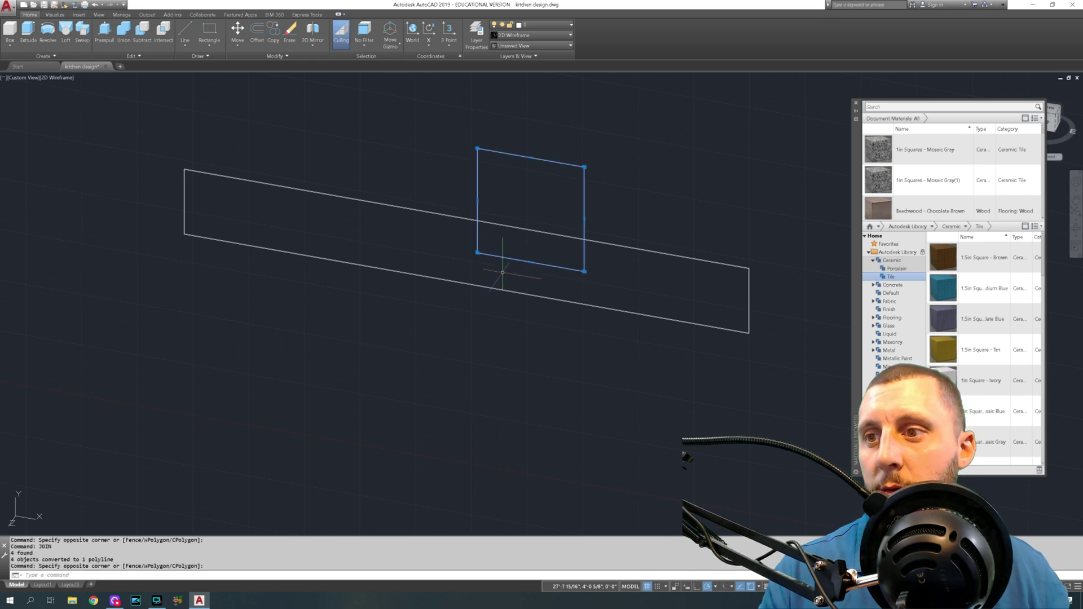
- Extrude the joined window outline to a height of 1/4 inch
{"action": "key", "text": "alt+Tab"}
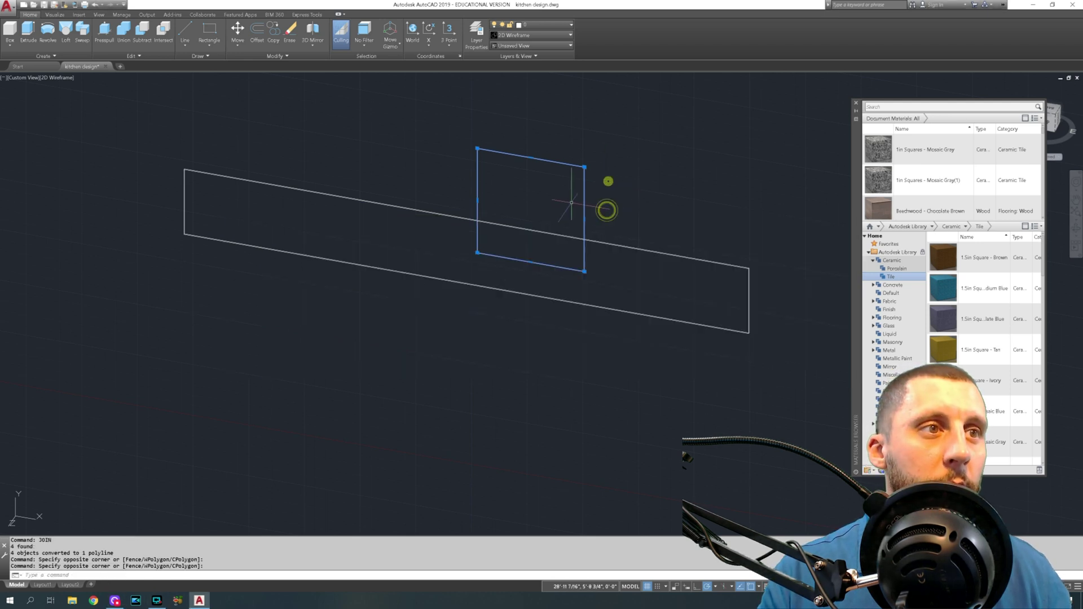
{"action": "scroll", "coordinate": [585, 166], "scroll_direction": "up", "scroll_amount": 8}
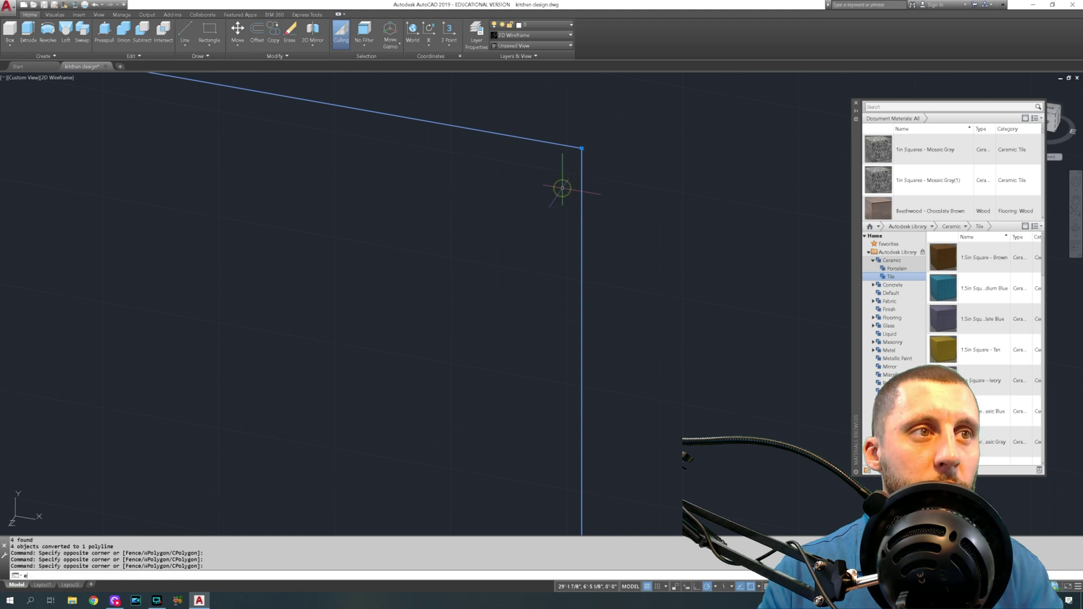
{"action": "type", "text": "extr"}
{"action": "key", "text": "Return"}
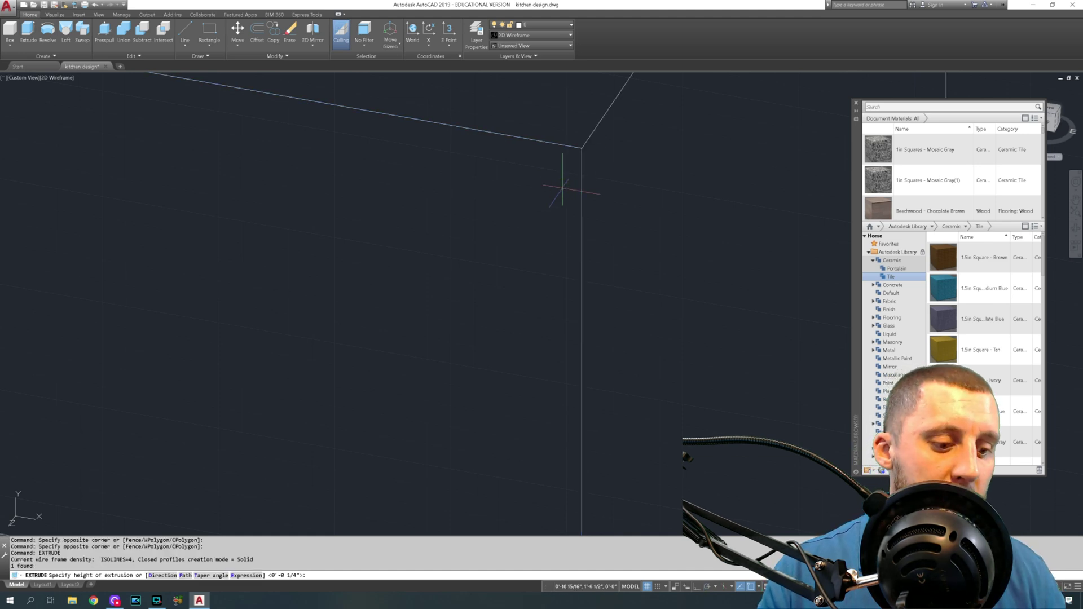
{"action": "type", "text": "1/4"}
{"action": "key", "text": "Return"}
{"action": "scroll", "coordinate": [574, 181], "scroll_direction": "down", "scroll_amount": 10}
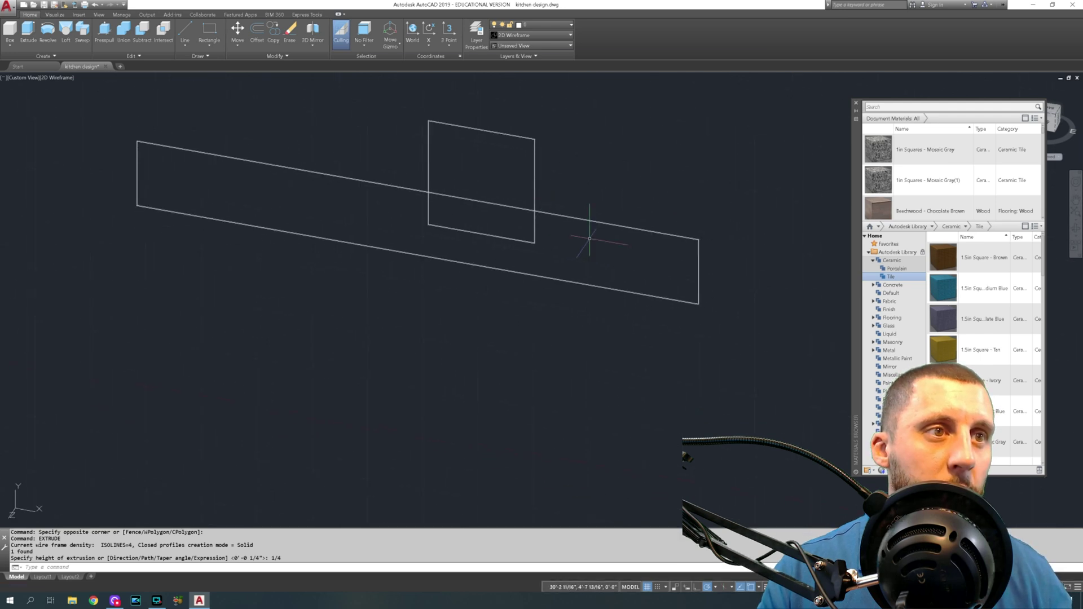
- Subtract the extruded window block from the backsplash panel to cut a window notch in its upper edge
{"action": "type", "text": "s"}
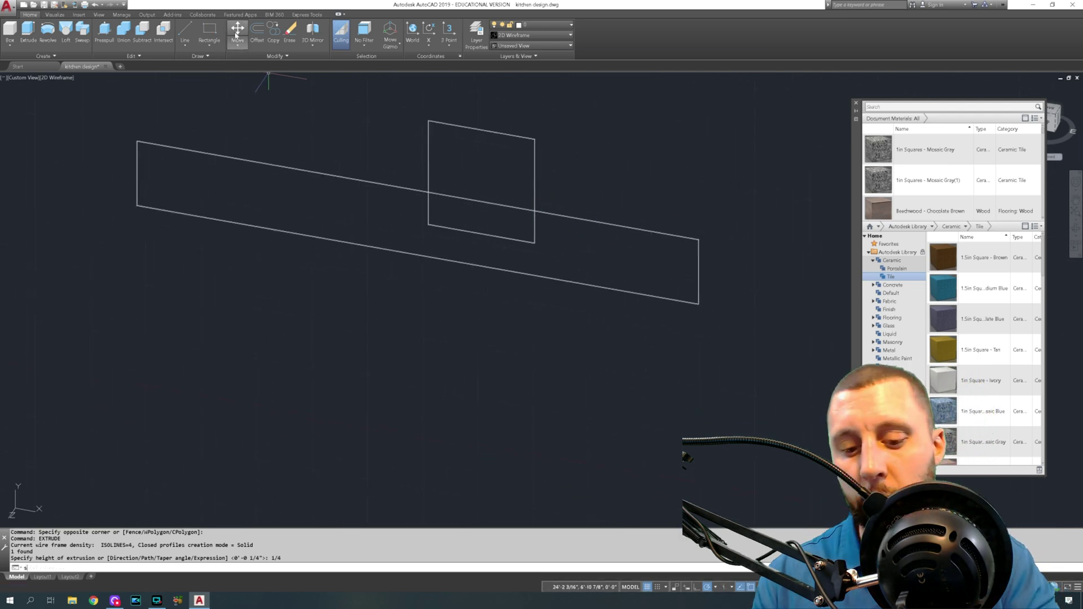
{"action": "type", "text": "ubtract"}
{"action": "key", "text": "Return"}
{"action": "left_click", "coordinate": [613, 202]}
{"action": "left_click", "coordinate": [582, 245]}
{"action": "key", "text": "Return"}
{"action": "left_click", "coordinate": [537, 156]}
{"action": "left_click", "coordinate": [517, 167]}
{"action": "key", "text": "Return"}
{"action": "scroll", "coordinate": [537, 190], "scroll_direction": "down", "scroll_amount": 2}
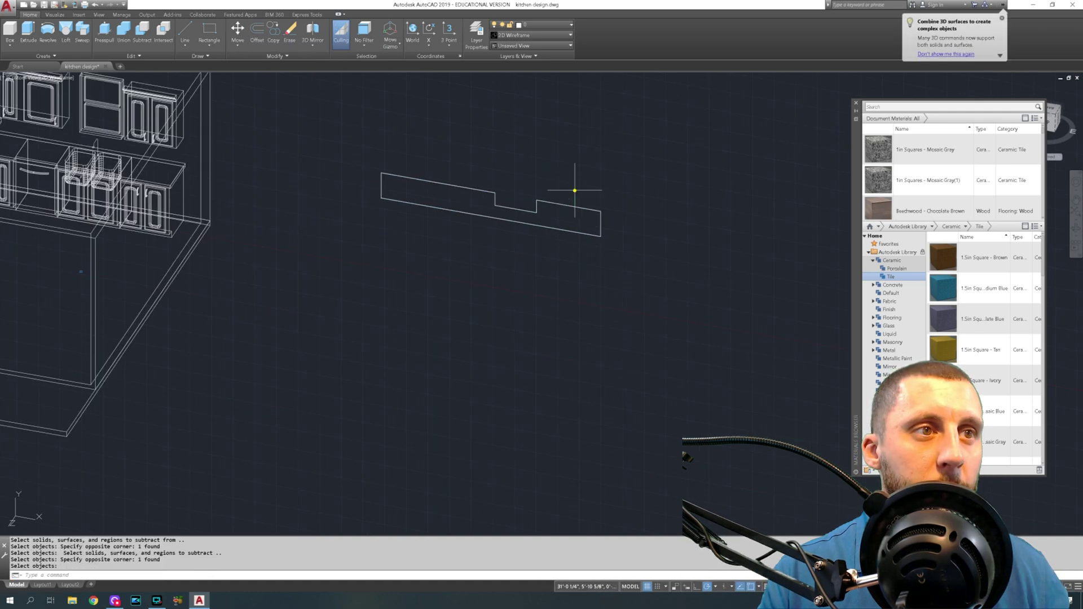
- Try to move the notched backsplash panel 2020' along the negative X direction toward the kitchen
{"action": "left_click", "coordinate": [575, 190]}
{"action": "left_click", "coordinate": [533, 223]}
{"action": "type", "text": "m"}
{"action": "key", "text": "space"}
{"action": "left_click", "coordinate": [569, 138]}
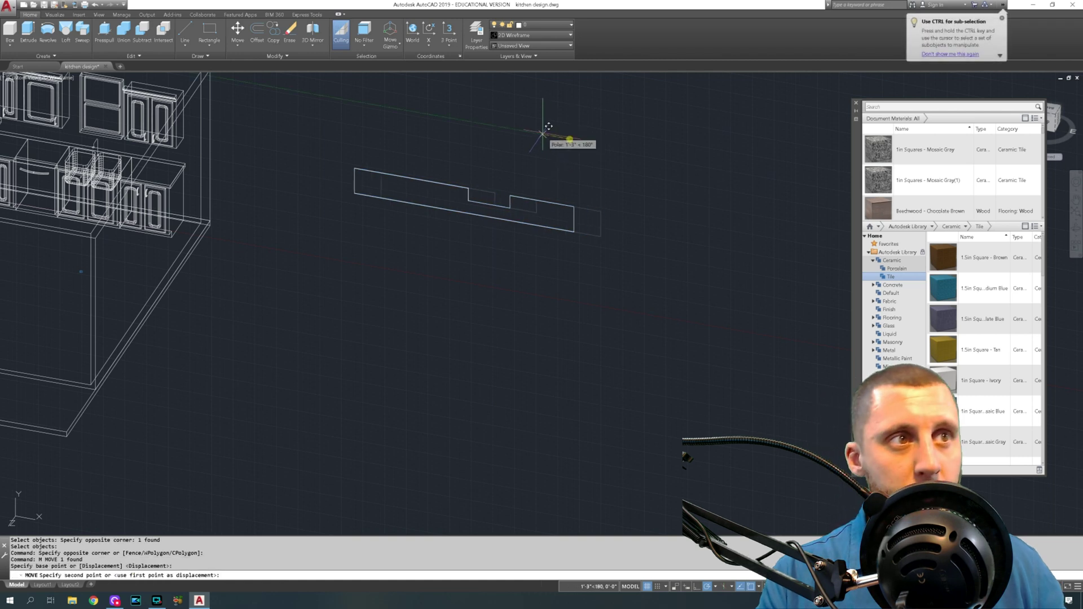
{"action": "type", "text": "20"}
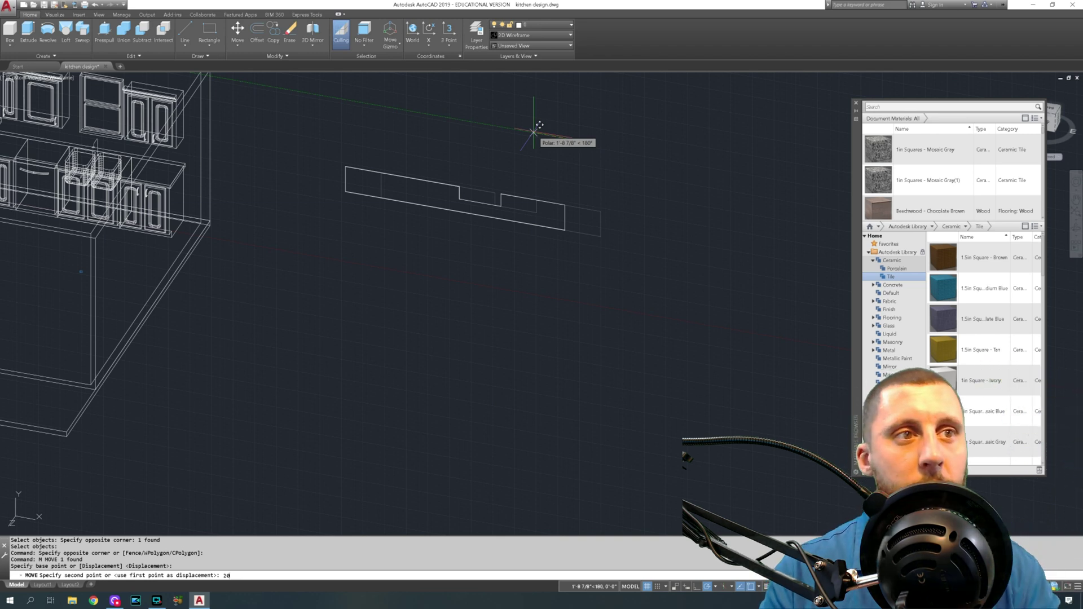
{"action": "type", "text": "20'"}
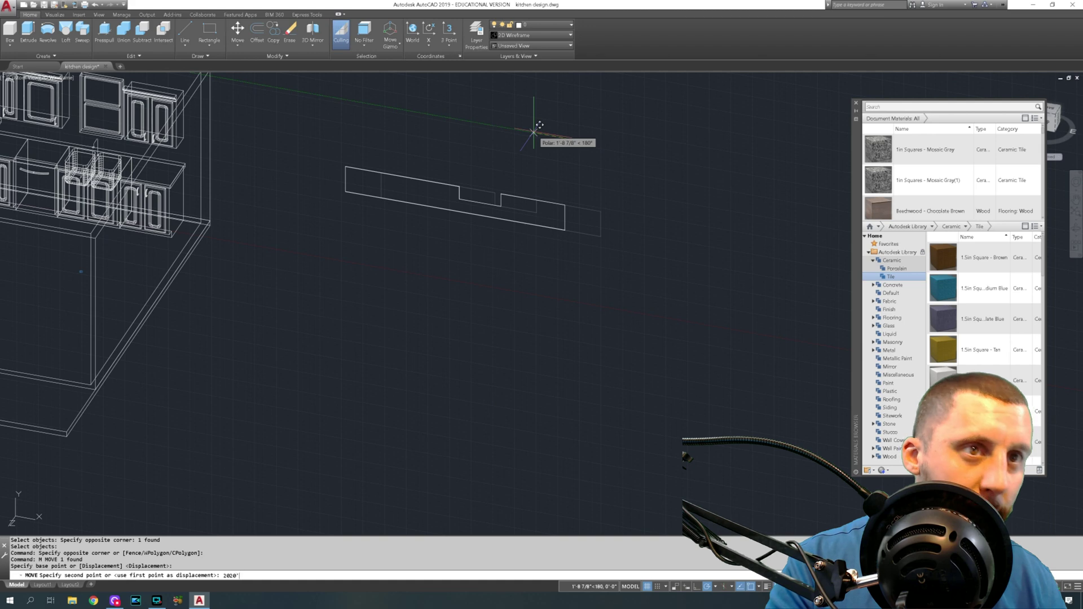
{"action": "key", "text": "Return"}
- Check the sink wall and the whole kitchen in the Conceptual and Realistic visual styles
{"action": "scroll", "coordinate": [385, 146], "scroll_direction": "down", "scroll_amount": 1}
{"action": "middle_click_drag", "start_coordinate": [329, 165], "coordinate": [485, 205]}
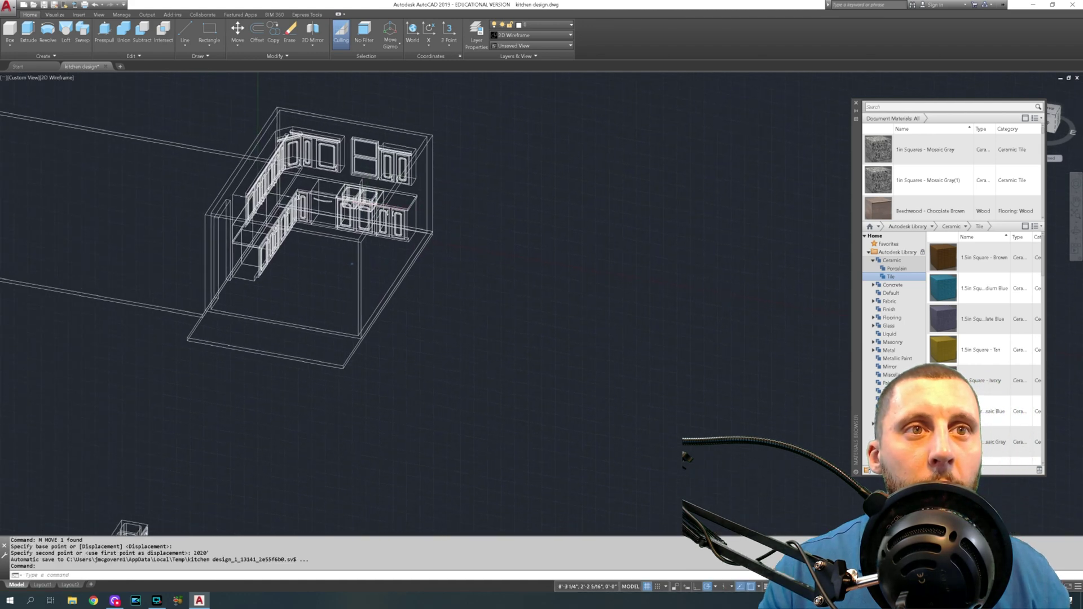
{"action": "left_click", "coordinate": [61, 79]}
{"action": "left_click", "coordinate": [85, 104]}
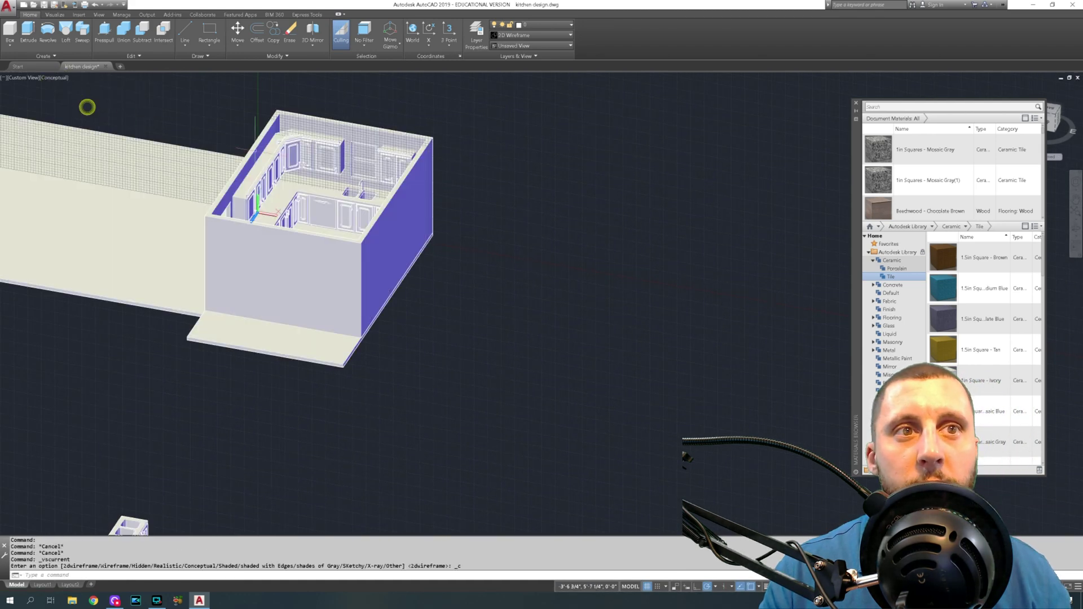
{"action": "scroll", "coordinate": [87, 104], "scroll_direction": "up", "scroll_amount": 5}
{"action": "scroll", "coordinate": [61, 83], "scroll_direction": "up", "scroll_amount": 2}
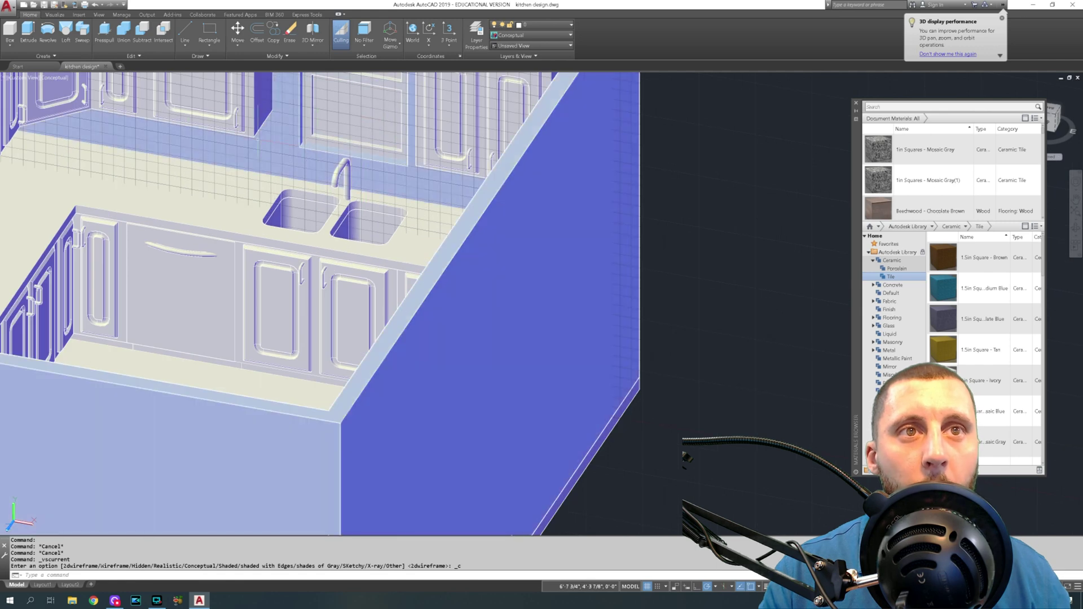
{"action": "left_click", "coordinate": [61, 79]}
{"action": "left_click", "coordinate": [84, 123]}
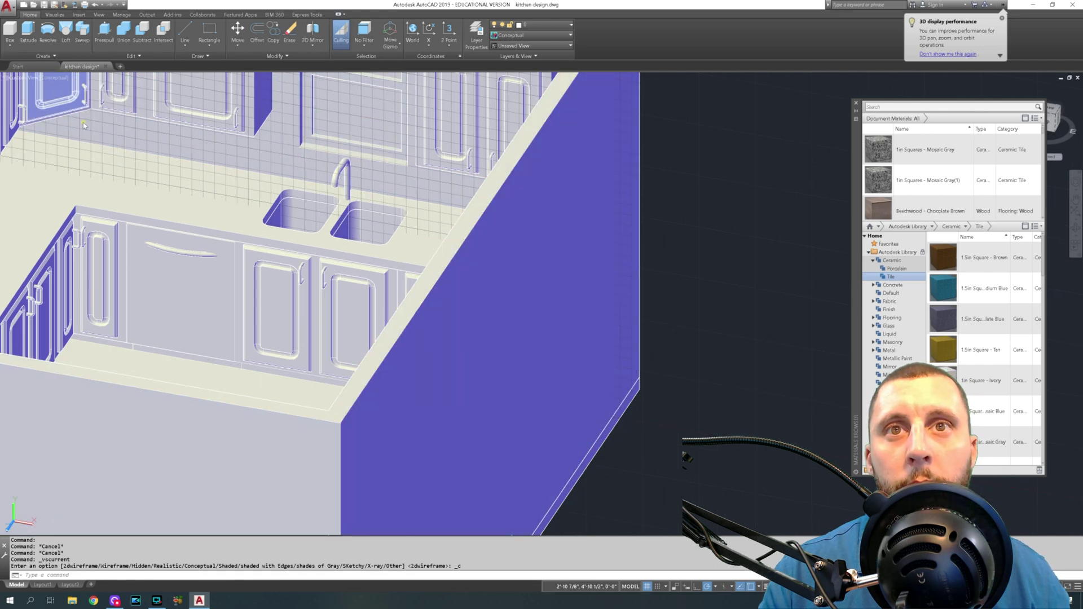
{"action": "scroll", "coordinate": [84, 123], "scroll_direction": "down", "scroll_amount": 1}
{"action": "middle_click_drag", "start_coordinate": [167, 198], "coordinate": [140, 183], "text": "shift"}
{"action": "scroll", "coordinate": [285, 176], "scroll_direction": "down", "scroll_amount": 5}
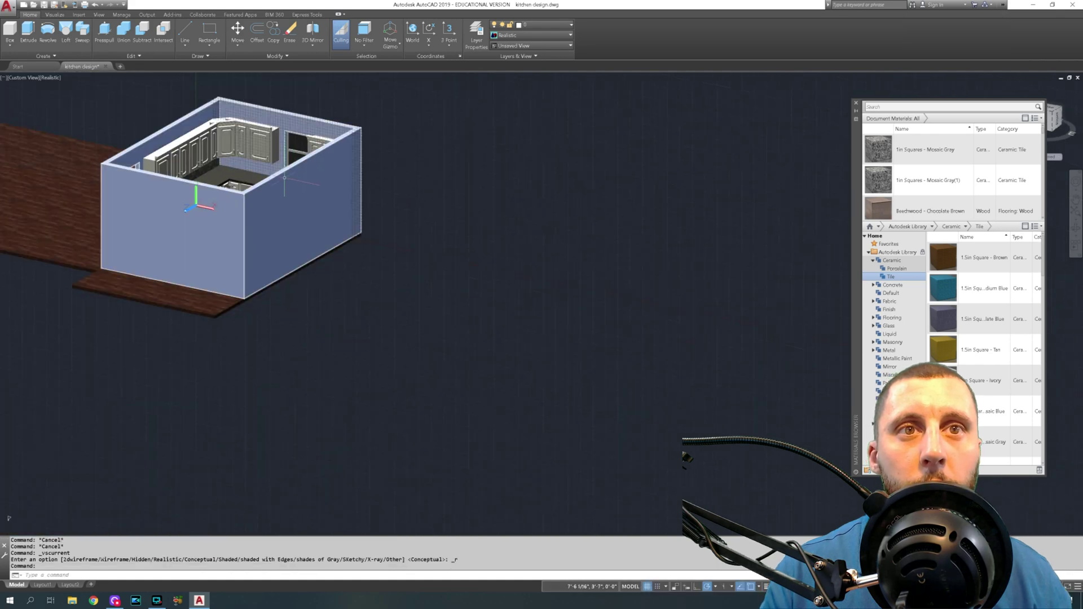
- Undo the recent view and visual style changes and the last move of the notched panel
{"action": "key", "text": "ctrl+z"}
{"action": "key", "text": "ctrl+z"}
{"action": "key", "text": "ctrl+z"}
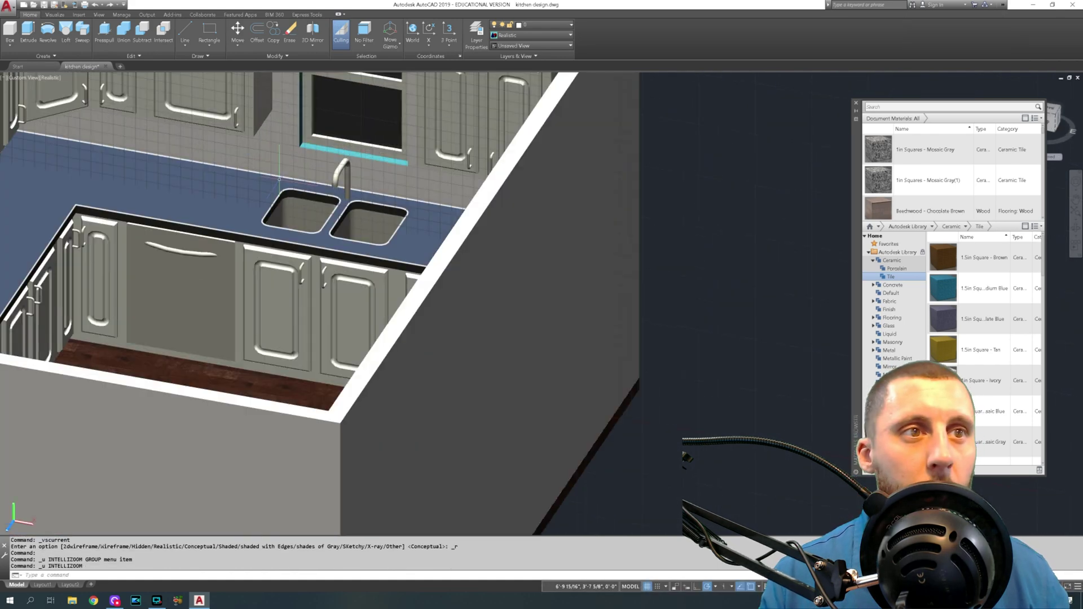
{"action": "key", "text": "ctrl+z"}
{"action": "key", "text": "ctrl+z"}
{"action": "key", "text": "ctrl+z"}
{"action": "key", "text": "ctrl+z"}
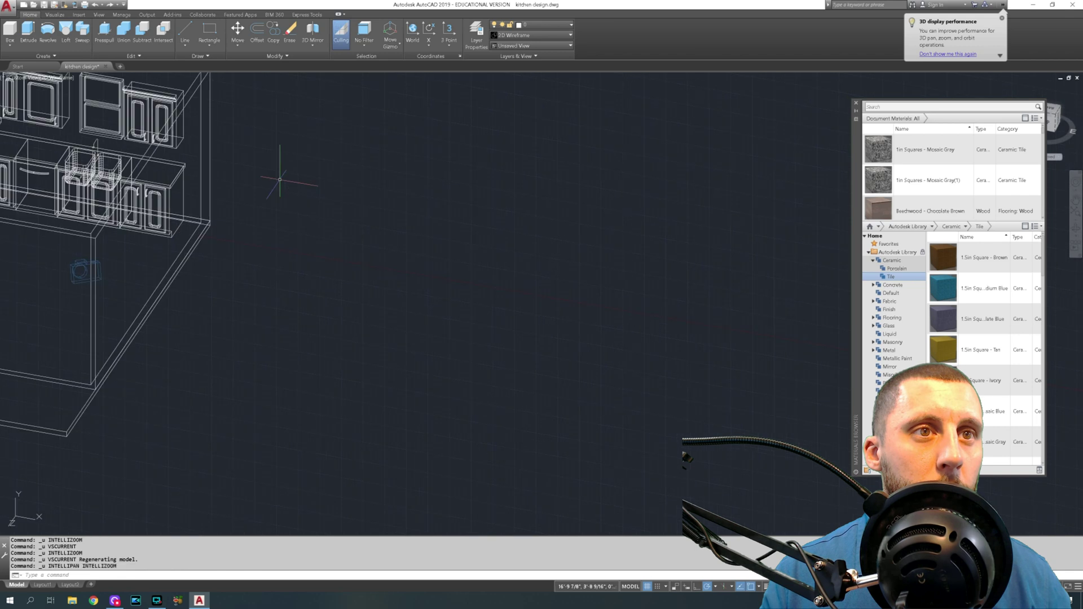
- Move the notched backsplash panel 20' along the negative X direction onto the sink wall
{"action": "left_click", "coordinate": [433, 228]}
{"action": "left_click", "coordinate": [391, 179]}
{"action": "type", "text": "m"}
{"action": "key", "text": "Return"}
{"action": "left_click", "coordinate": [470, 251]}
{"action": "type", "text": "20'"}
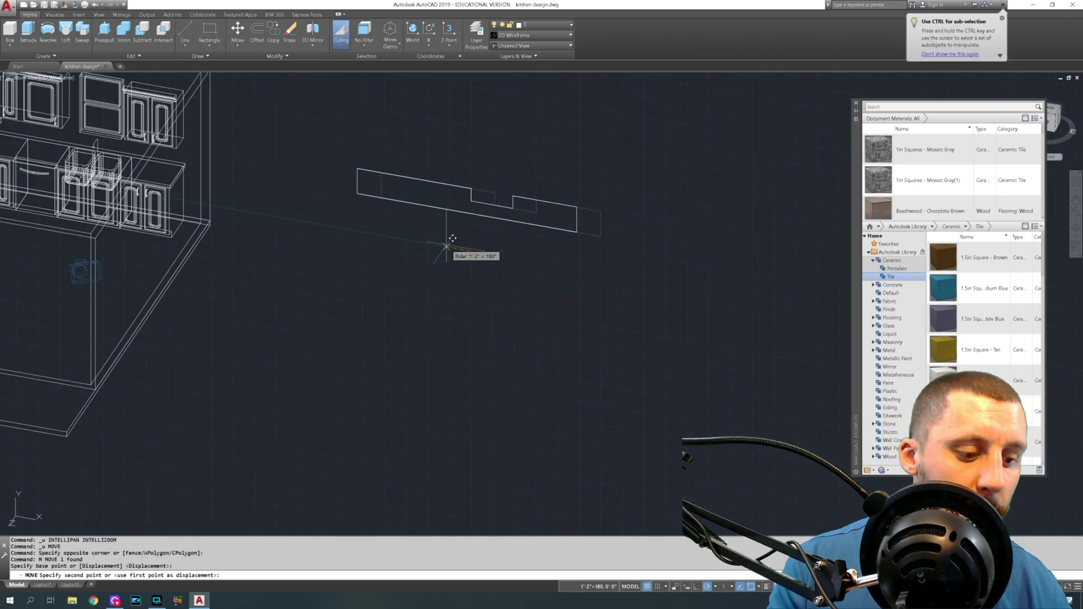
{"action": "key", "text": "Return"}
{"action": "scroll", "coordinate": [245, 203], "scroll_direction": "down", "scroll_amount": 5}
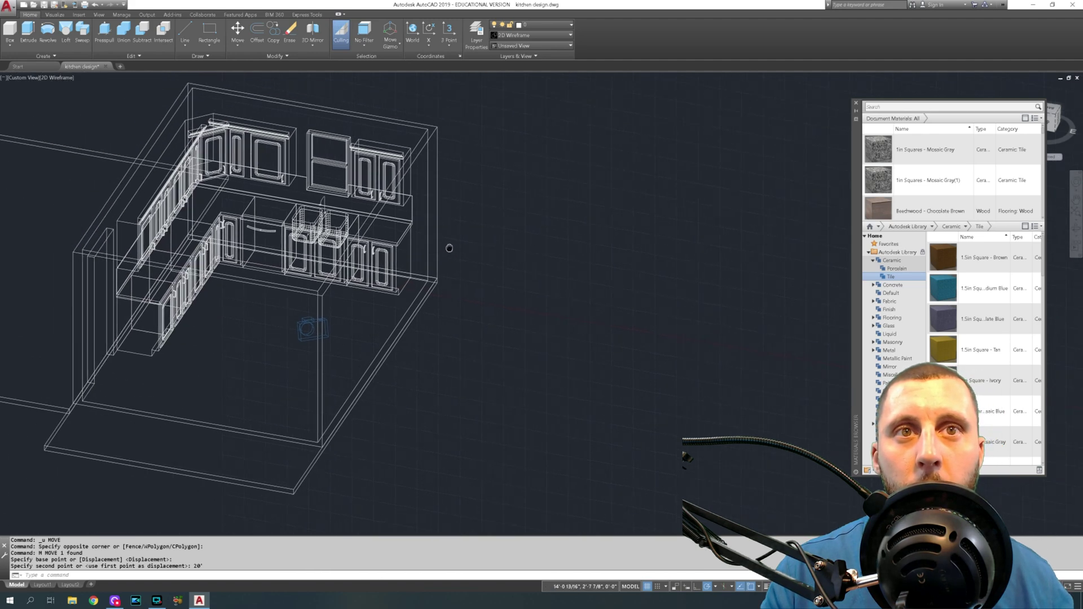
- Check the backsplash around the sink and window in the Realistic visual style
{"action": "scroll", "coordinate": [246, 203], "scroll_direction": "up", "scroll_amount": 8}
{"action": "middle_click_drag", "start_coordinate": [246, 203], "coordinate": [225, 210], "text": "shift"}
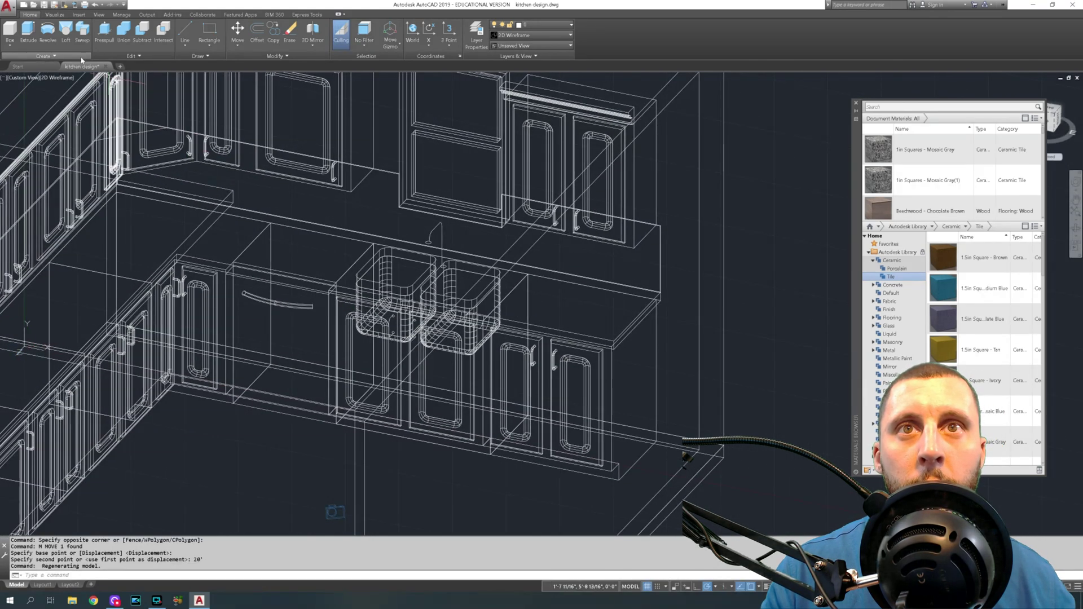
{"action": "left_click", "coordinate": [62, 80]}
{"action": "left_click", "coordinate": [84, 123]}
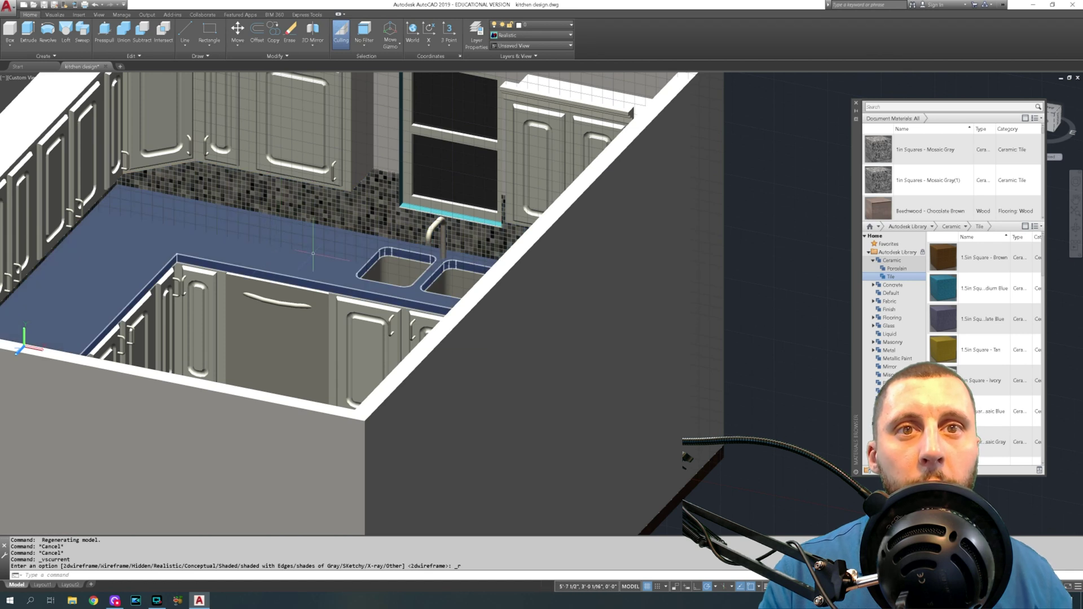
- Restore the saved Camera1 view and look over the tiled backsplash along both walls
{"action": "key", "text": "Escape"}
{"action": "type", "text": "v"}
{"action": "key", "text": "Return"}
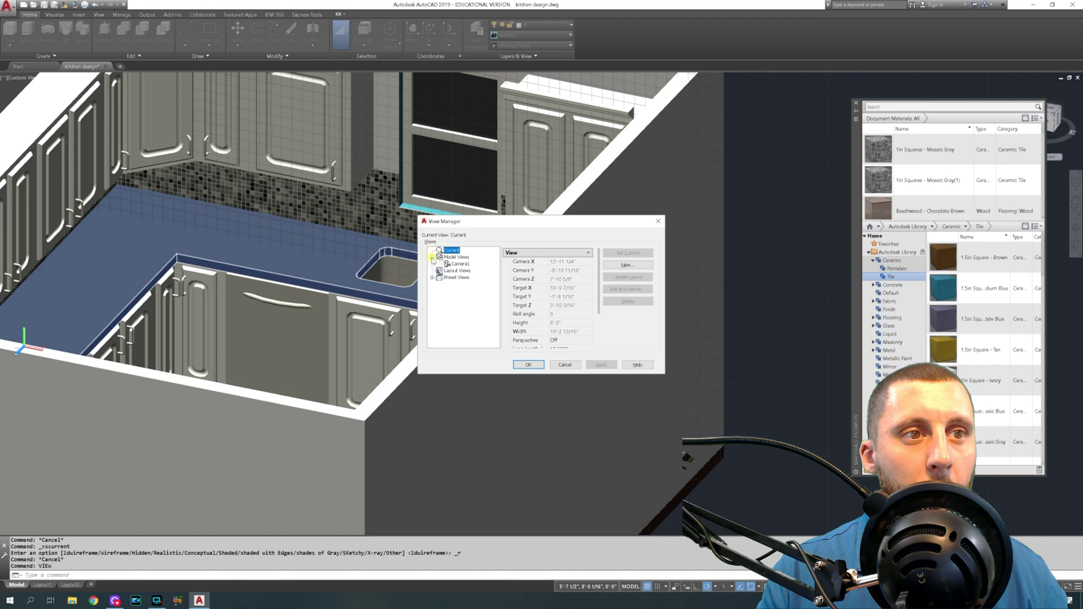
{"action": "left_click", "coordinate": [458, 264]}
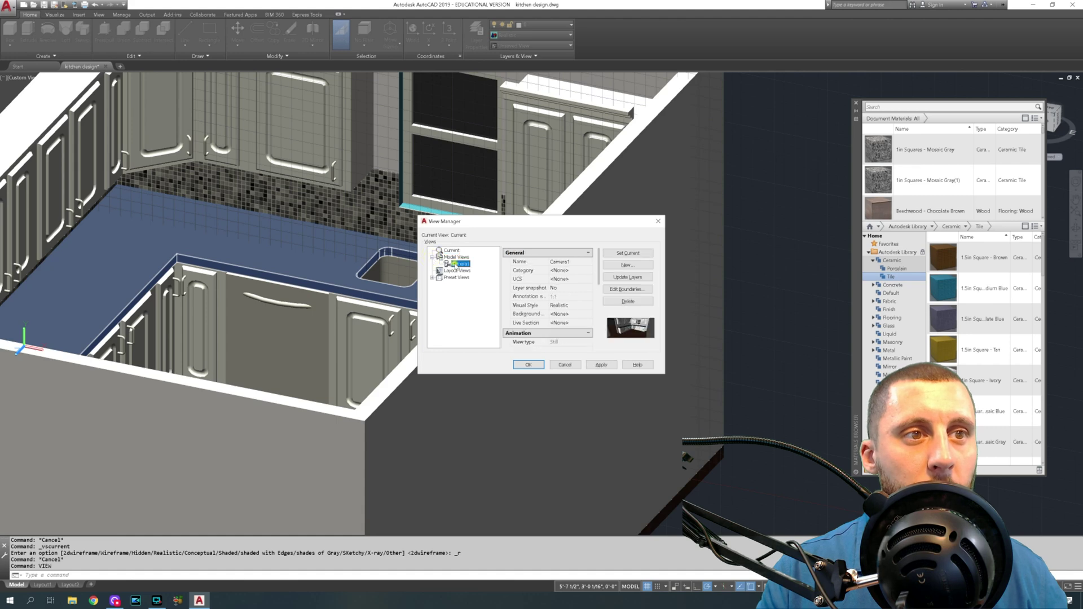
{"action": "left_click", "coordinate": [591, 365]}
{"action": "left_click", "coordinate": [531, 365]}
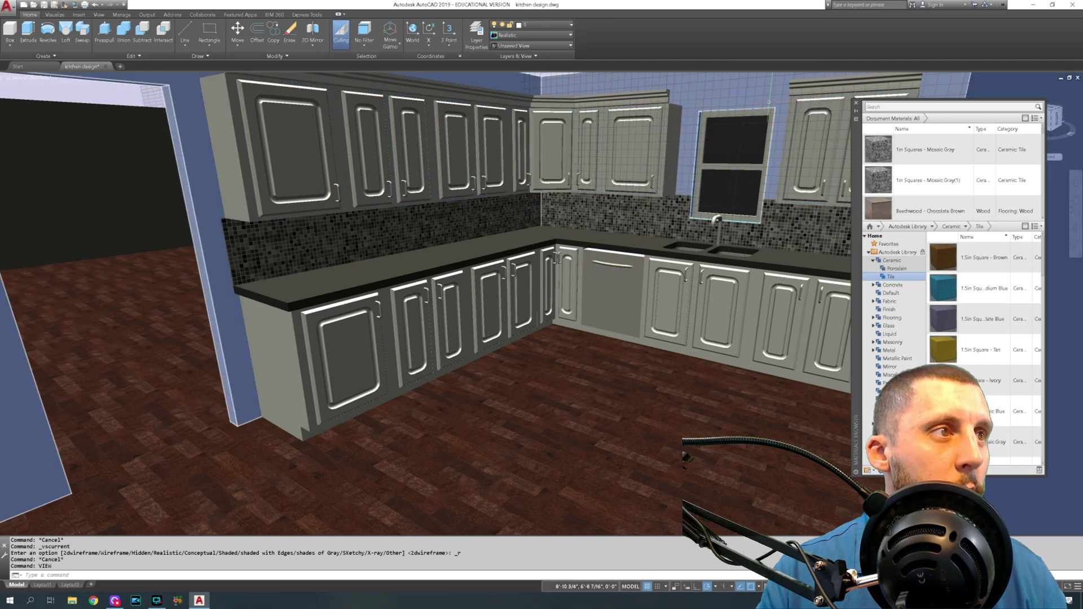
{"action": "middle_click_drag", "start_coordinate": [556, 148], "coordinate": [523, 159], "text": "shift"}
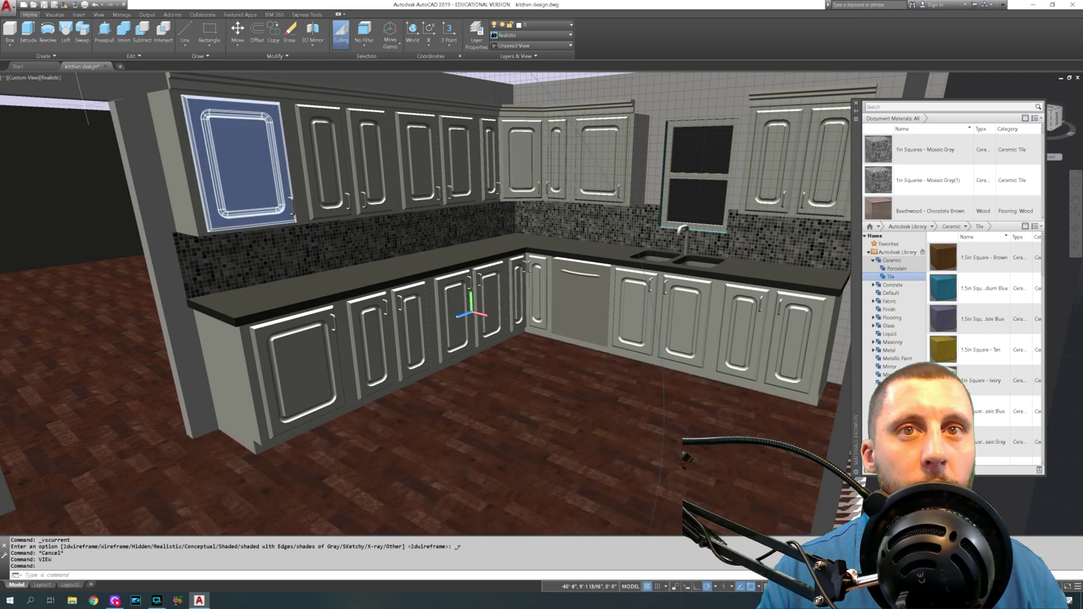
- Switch to the 2D Wireframe visual style and move the room walls 25' along the positive X direction
{"action": "left_click", "coordinate": [50, 77]}
{"action": "left_click", "coordinate": [73, 97]}
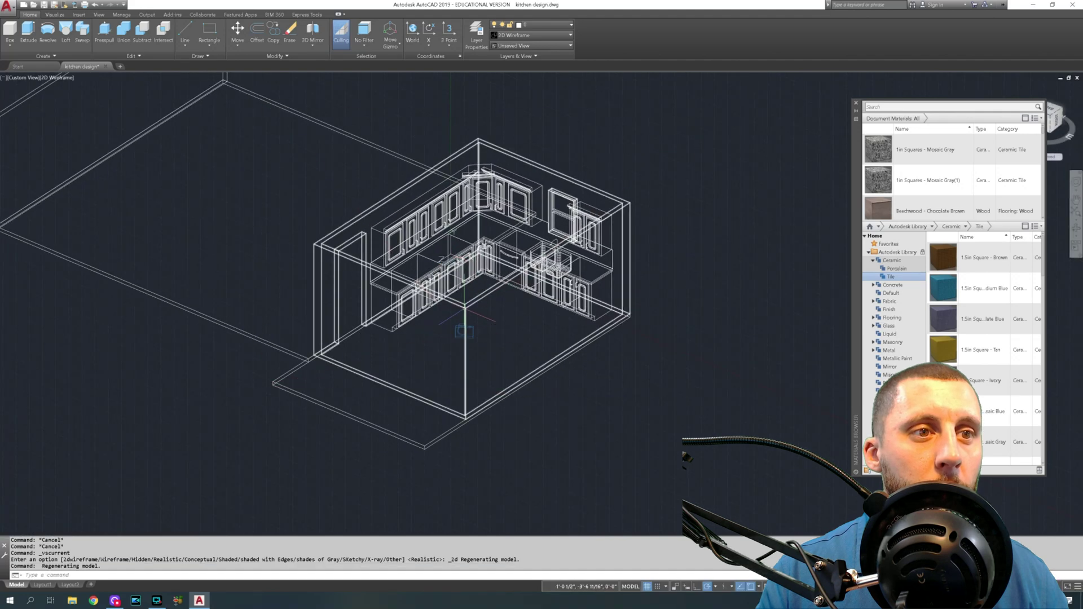
{"action": "left_click", "coordinate": [462, 308]}
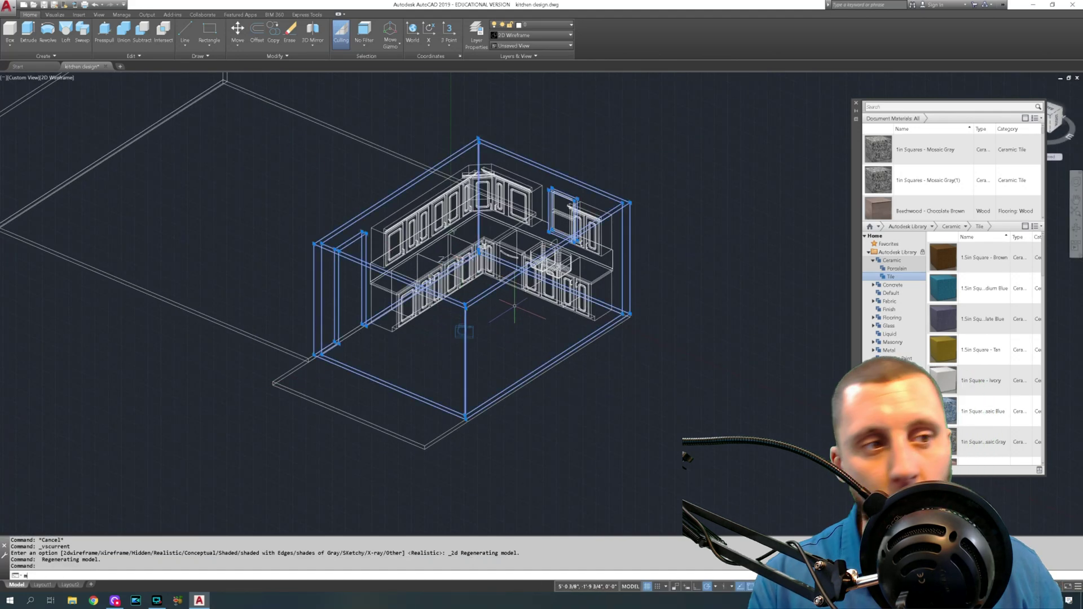
{"action": "type", "text": "m"}
{"action": "key", "text": "Return"}
{"action": "left_click", "coordinate": [616, 373]}
{"action": "type", "text": "25'"}
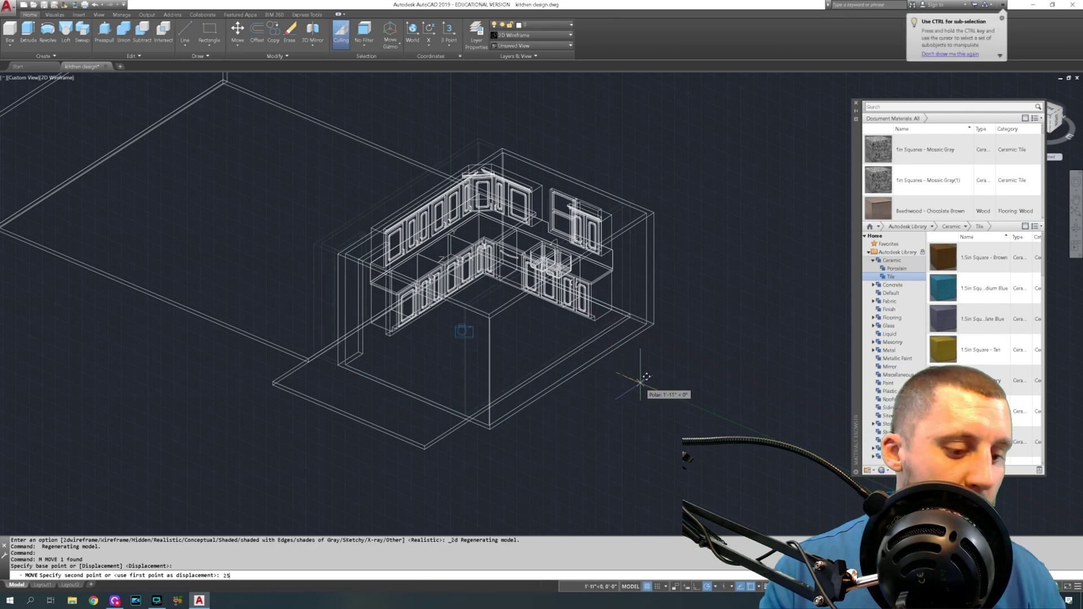
{"action": "key", "text": "Return"}
{"action": "scroll", "coordinate": [483, 343], "scroll_direction": "up", "scroll_amount": 2}
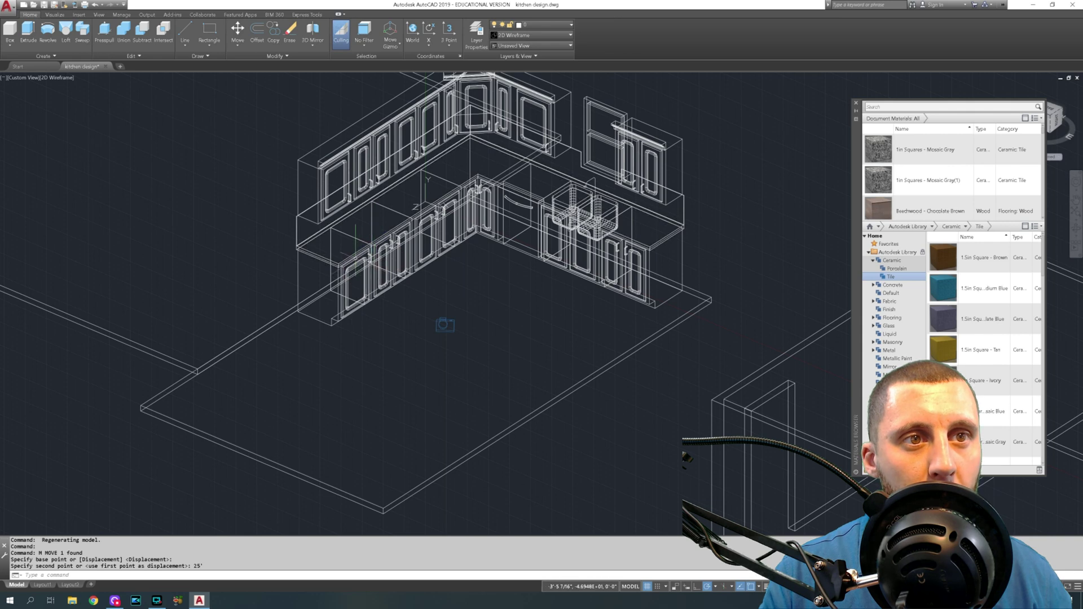
- Copy the end base cabinet with its door and handle and paste it into empty space away from the kitchen
{"action": "scroll", "coordinate": [356, 260], "scroll_direction": "up", "scroll_amount": 3}
{"action": "left_click", "coordinate": [337, 293]}
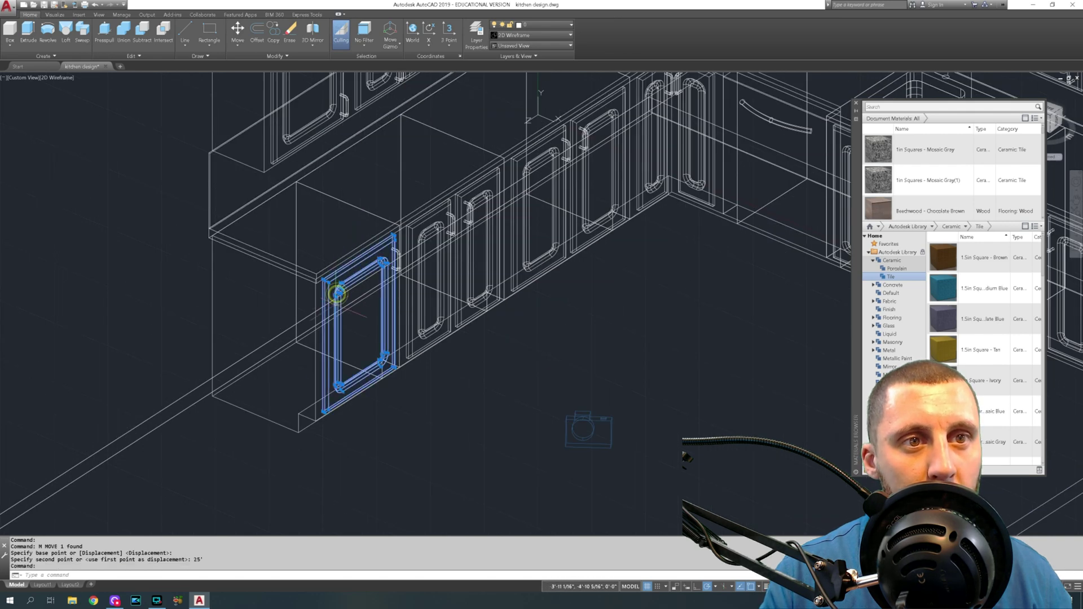
{"action": "left_click", "coordinate": [307, 417]}
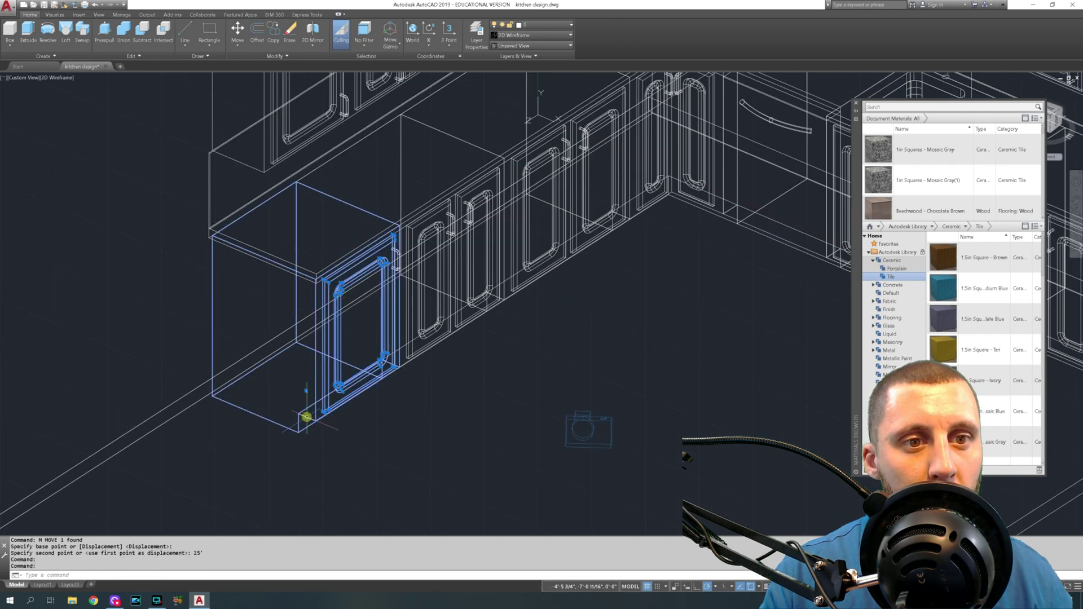
{"action": "left_click", "coordinate": [398, 267]}
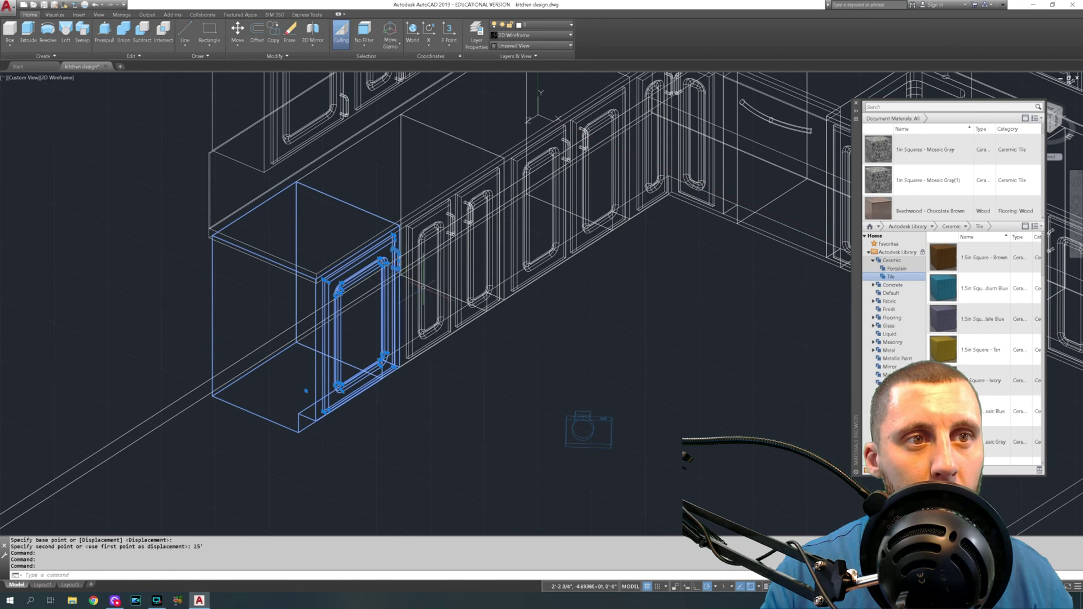
{"action": "scroll", "coordinate": [427, 278], "scroll_direction": "down", "scroll_amount": 3}
{"action": "middle_click_drag", "start_coordinate": [450, 293], "coordinate": [414, 237]}
{"action": "key", "text": "ctrl+c"}
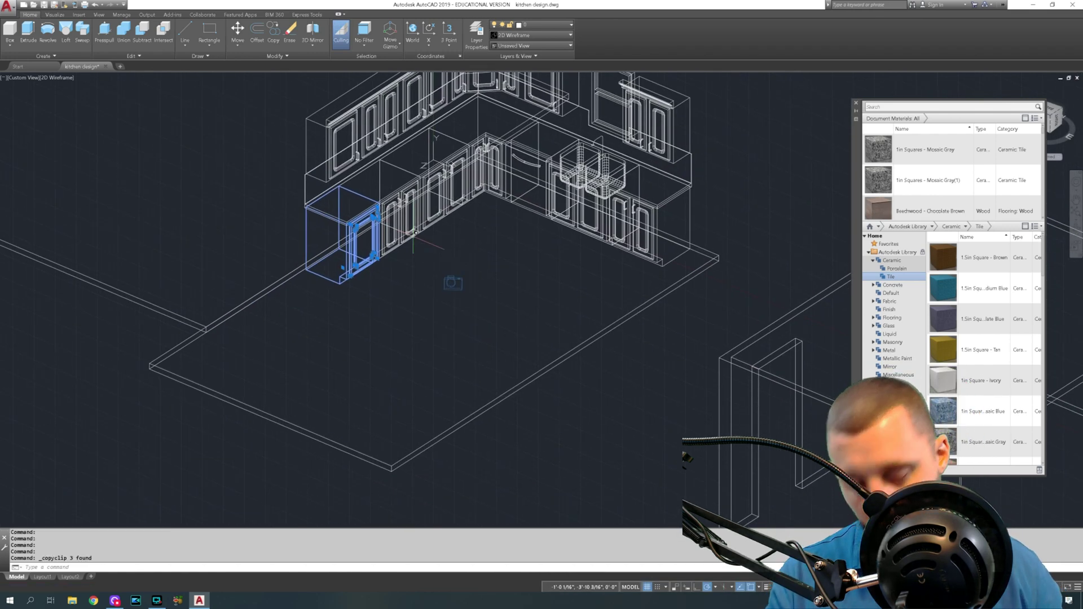
{"action": "scroll", "coordinate": [413, 238], "scroll_direction": "down", "scroll_amount": 3}
{"action": "key", "text": "ctrl+v"}
{"action": "left_click", "coordinate": [465, 297]}
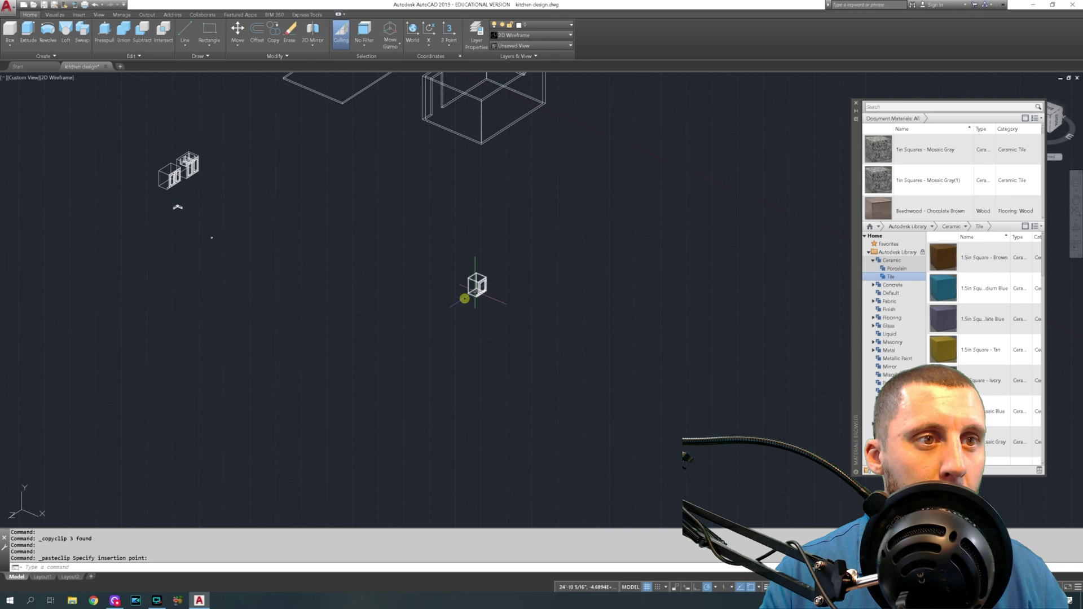
- Switch to the Top view and move the pasted cabinet out of the relocated walls into the empty area below them
{"action": "scroll", "coordinate": [474, 291], "scroll_direction": "up", "scroll_amount": 2}
{"action": "left_click", "coordinate": [28, 77]}
{"action": "left_click", "coordinate": [45, 99]}
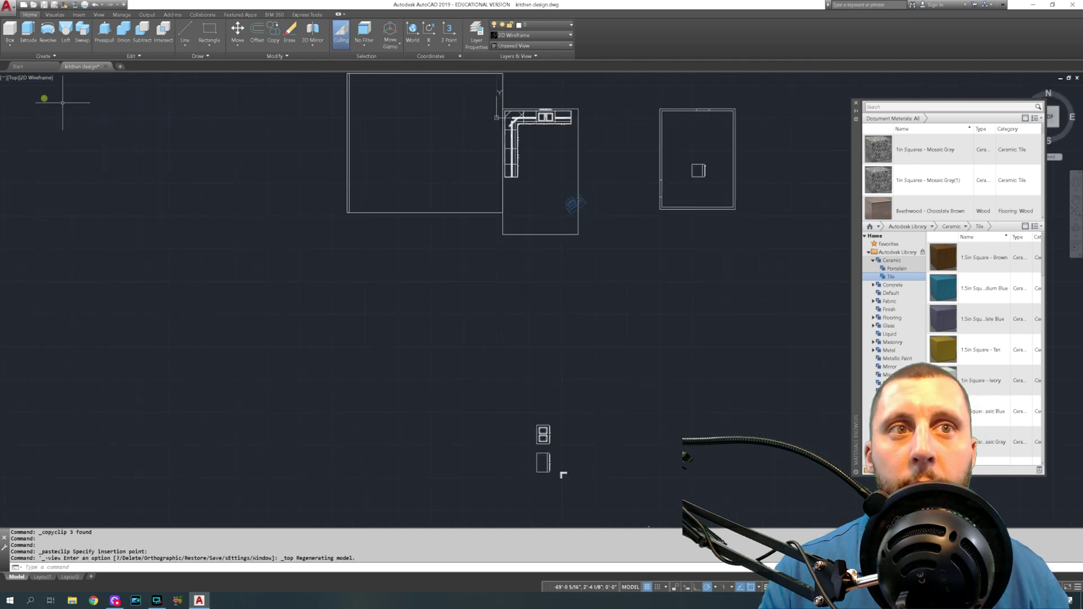
{"action": "middle_click_drag", "start_coordinate": [503, 297], "coordinate": [378, 343]}
{"action": "scroll", "coordinate": [444, 204], "scroll_direction": "up", "scroll_amount": 8}
{"action": "left_click", "coordinate": [444, 199]}
{"action": "scroll", "coordinate": [537, 276], "scroll_direction": "down", "scroll_amount": 4}
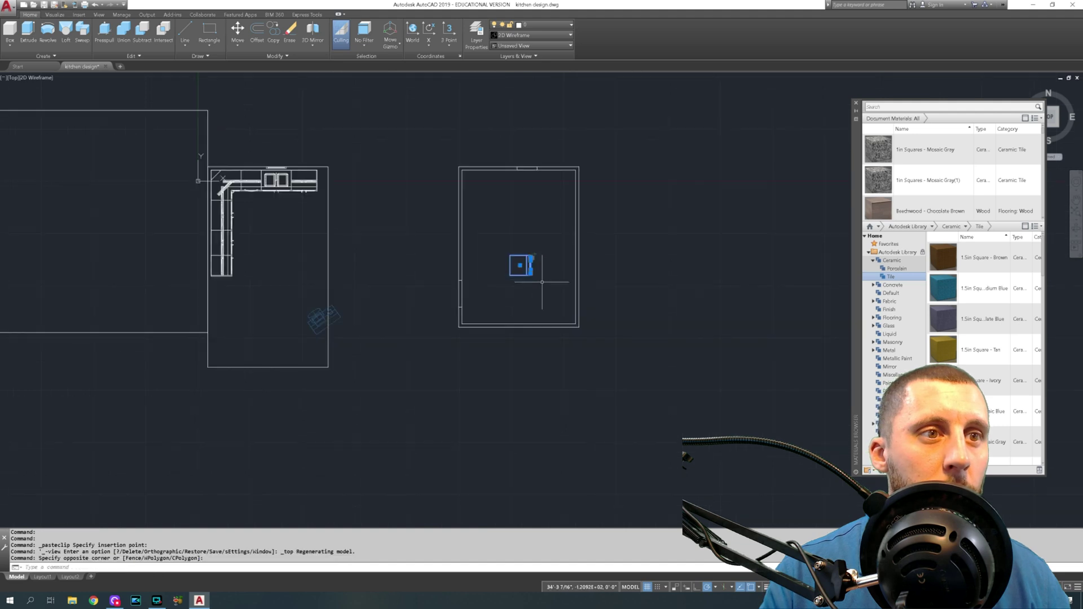
{"action": "middle_click_drag", "start_coordinate": [533, 277], "coordinate": [425, 204]}
{"action": "left_click", "coordinate": [430, 202]}
{"action": "type", "text": "m"}
{"action": "key", "text": "Return"}
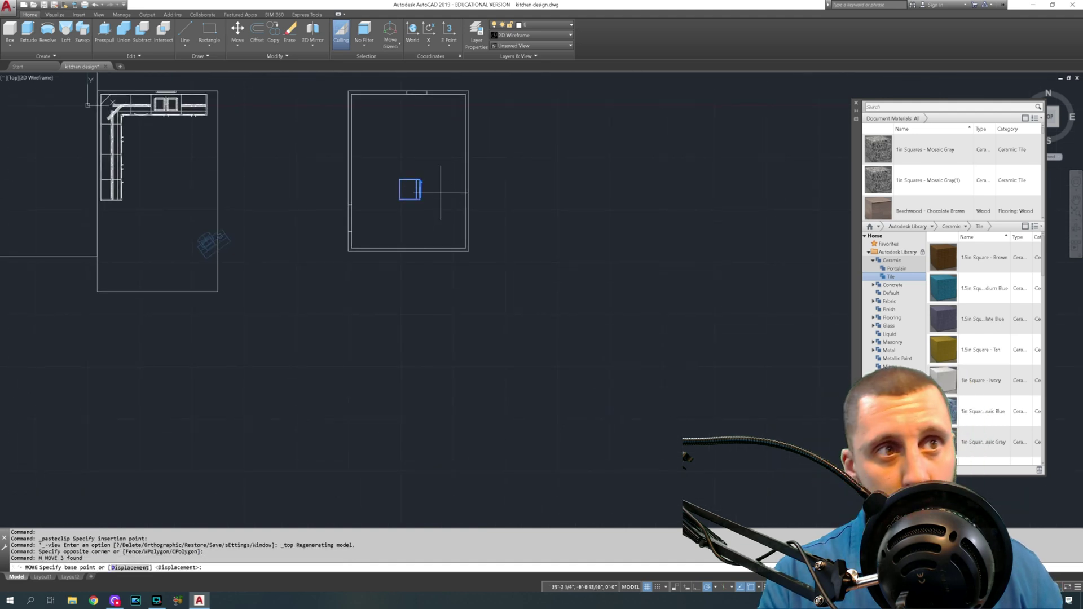
{"action": "left_click", "coordinate": [441, 192]}
{"action": "left_click", "coordinate": [381, 364]}
- Rotate the copied cabinet, door and handle 270° so the door faces the negative Y direction
{"action": "scroll", "coordinate": [374, 370], "scroll_direction": "up", "scroll_amount": 3}
{"action": "left_click", "coordinate": [355, 230]}
{"action": "left_click", "coordinate": [272, 347]}
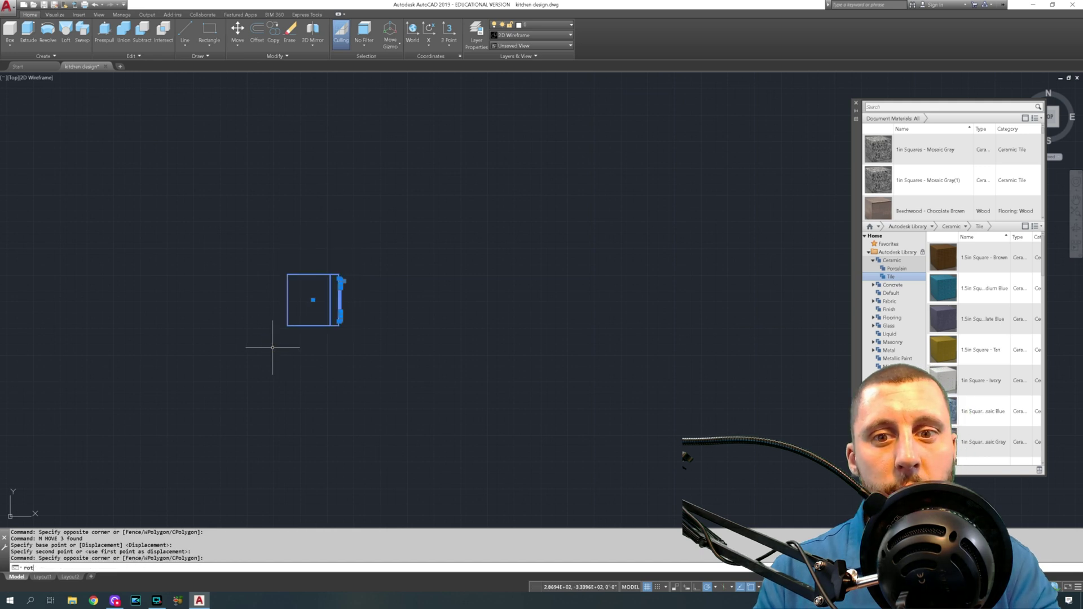
{"action": "type", "text": "rot"}
{"action": "key", "text": "Return"}
{"action": "left_click", "coordinate": [363, 296]}
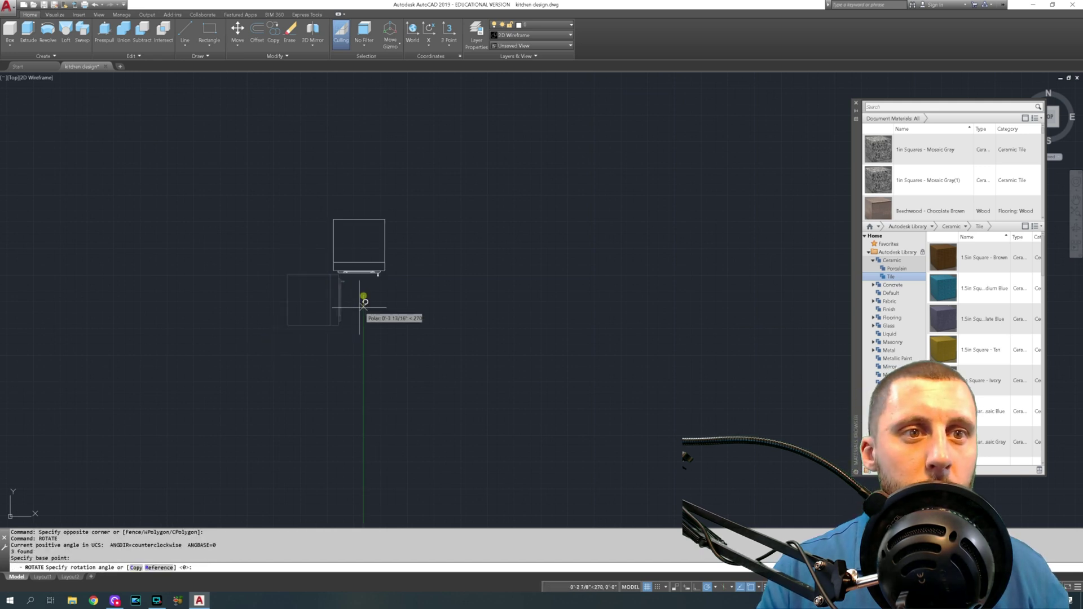
{"action": "left_click", "coordinate": [363, 334]}
- Mirror the rotated cabinet about its right side edge, keeping the original, to form a side-by-side pair
{"action": "scroll", "coordinate": [369, 295], "scroll_direction": "up", "scroll_amount": 2}
{"action": "left_click", "coordinate": [286, 160]}
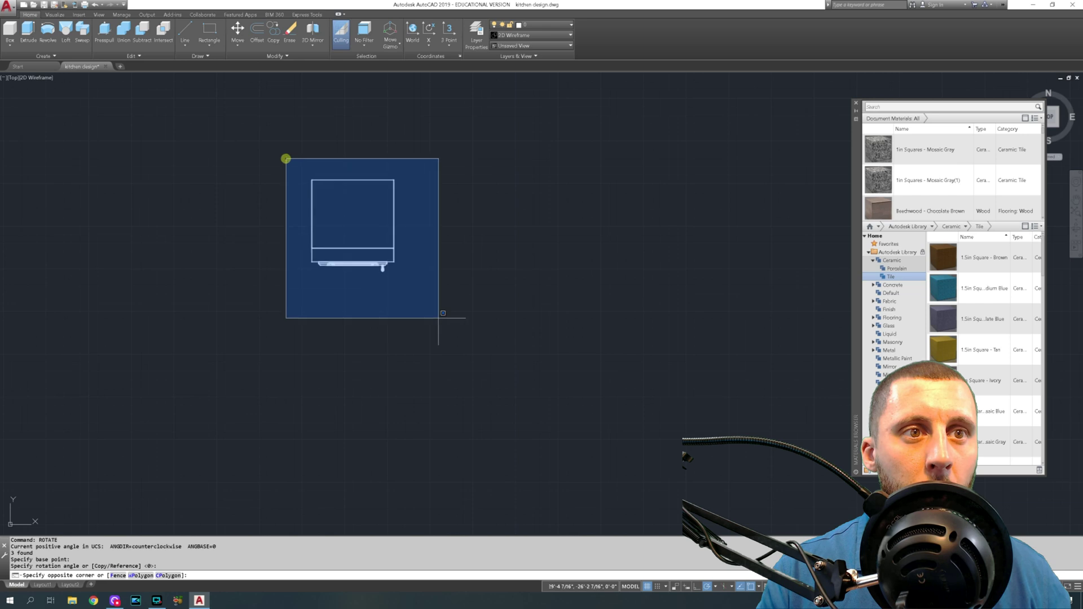
{"action": "left_click", "coordinate": [442, 318]}
{"action": "type", "text": "mi"}
{"action": "key", "text": "Return"}
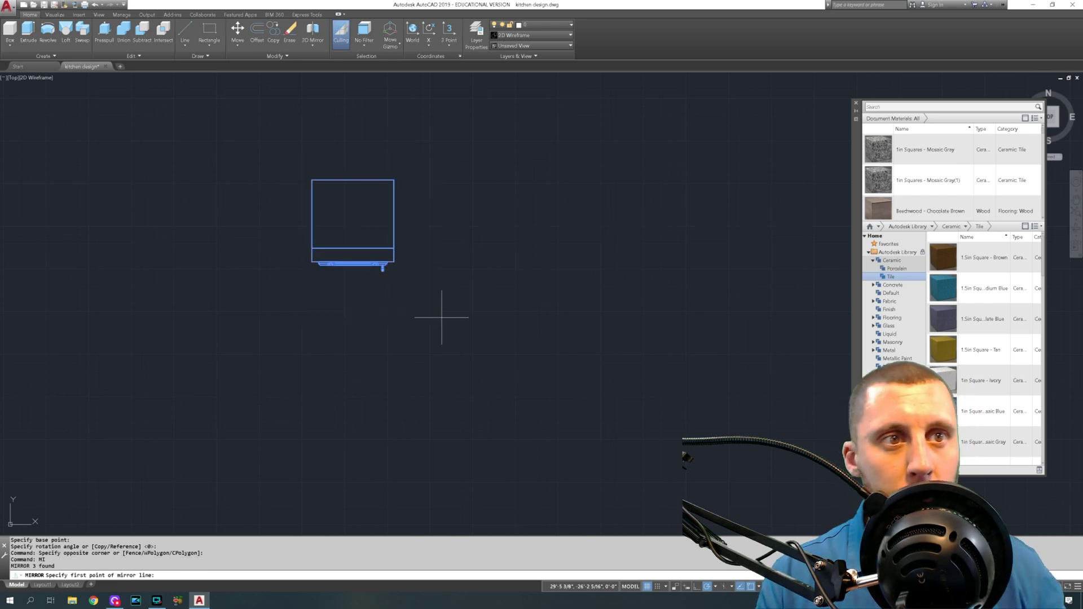
{"action": "left_click", "coordinate": [394, 181]}
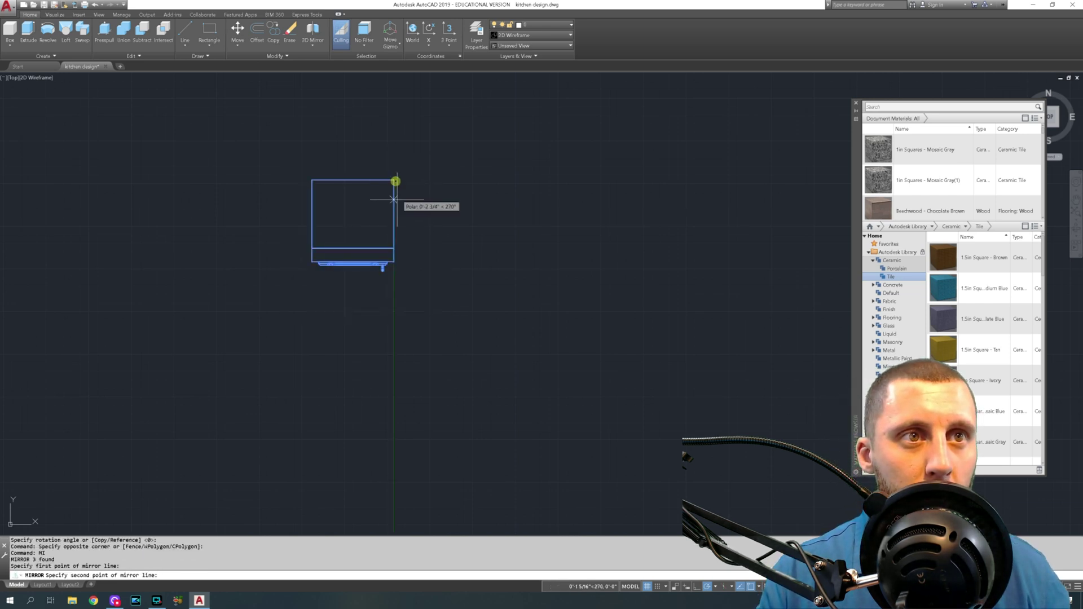
{"action": "left_click", "coordinate": [394, 262]}
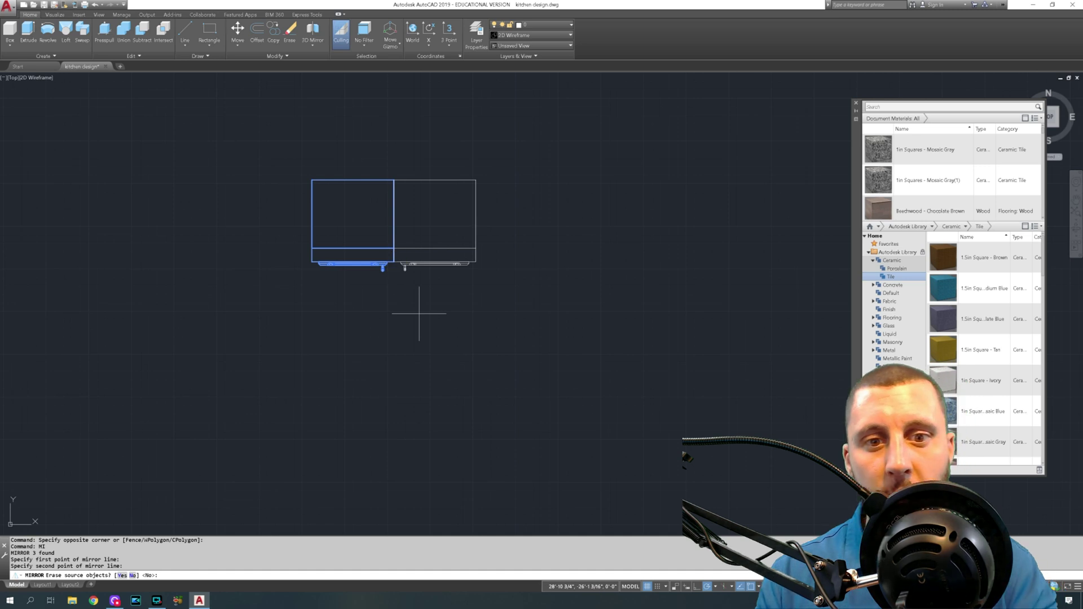
{"action": "type", "text": "no"}
{"action": "key", "text": "Return"}
- Mirror the cabinet pair about its back edge, keeping the originals, to form a back-to-back block of four cabinets
{"action": "left_click", "coordinate": [491, 167]}
{"action": "left_click", "coordinate": [300, 298]}
{"action": "type", "text": "mi"}
{"action": "key", "text": "Return"}
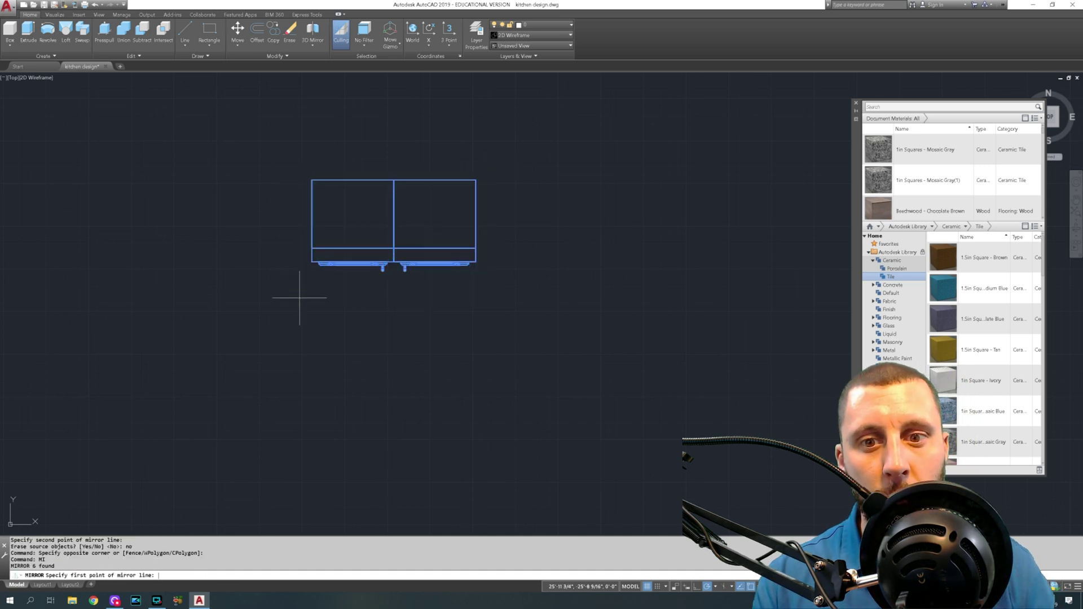
{"action": "left_click", "coordinate": [311, 180]}
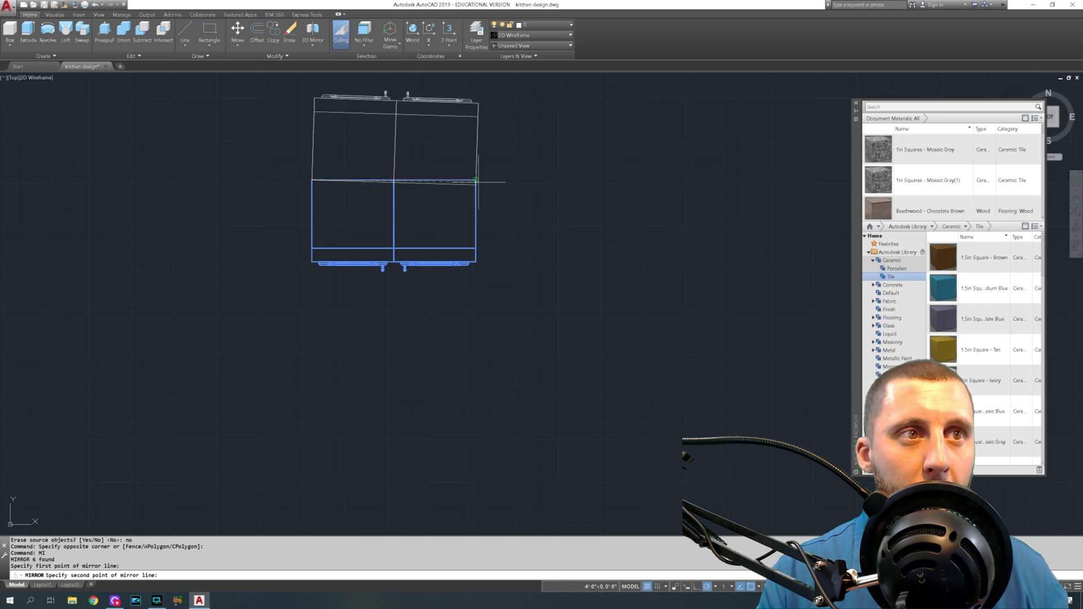
{"action": "left_click", "coordinate": [476, 180]}
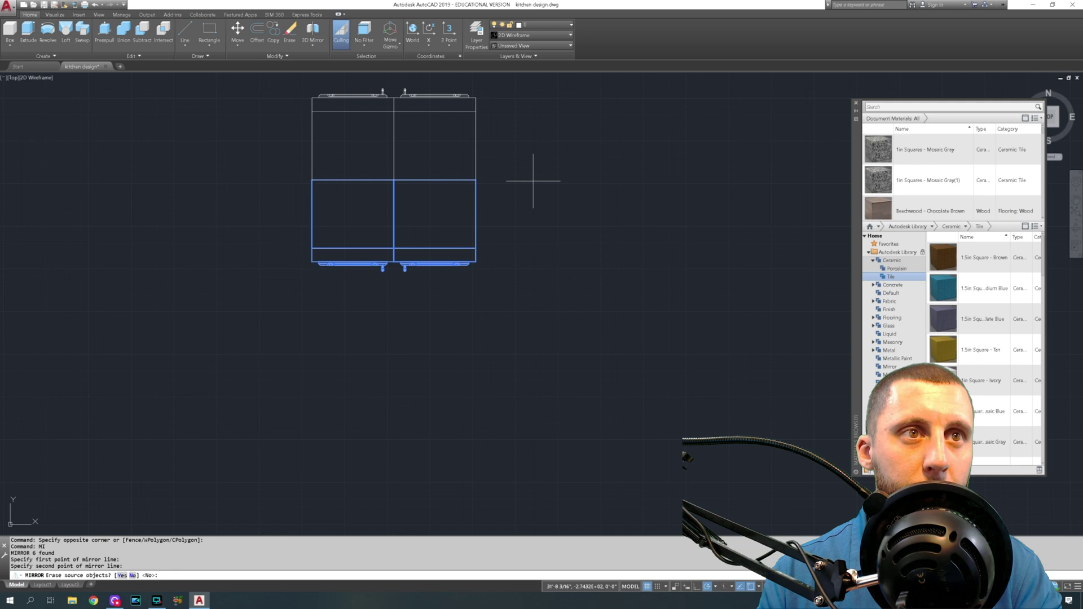
{"action": "type", "text": "no"}
{"action": "key", "text": "Return"}
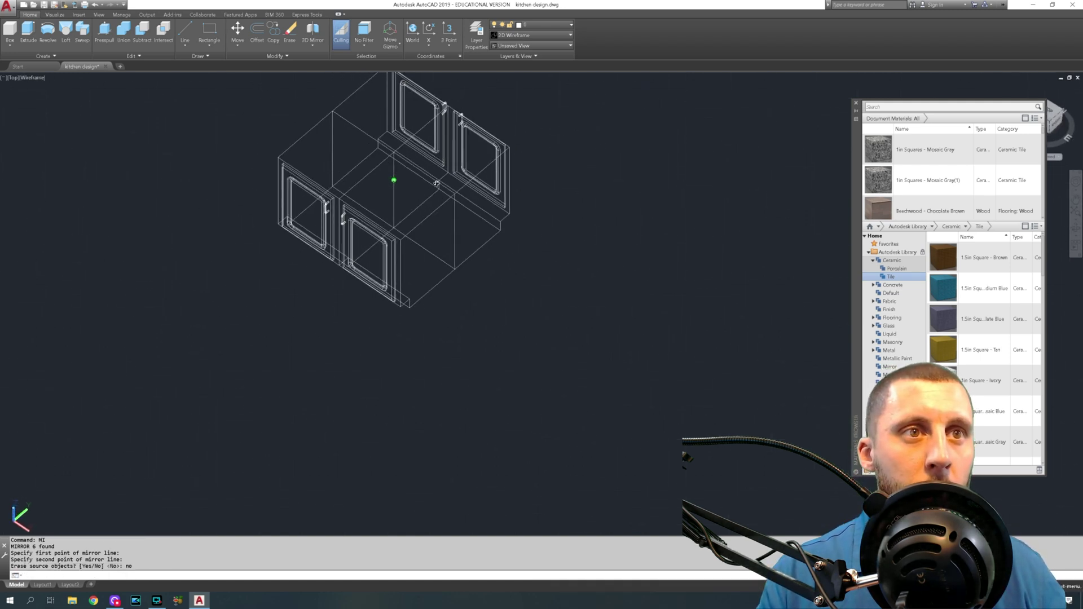
{"action": "scroll", "coordinate": [433, 180], "scroll_direction": "down", "scroll_amount": 5}
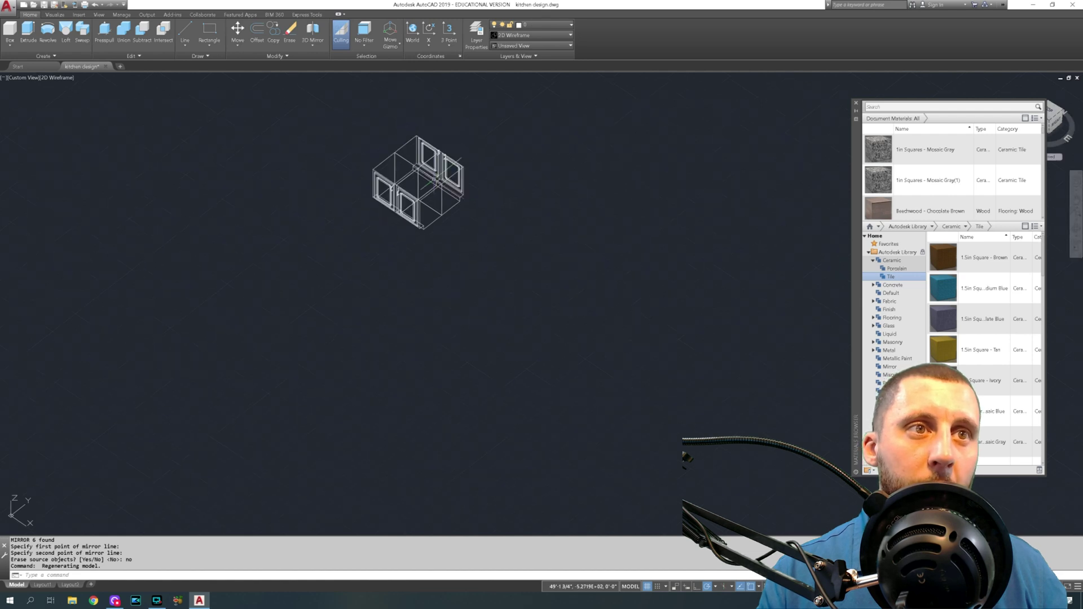
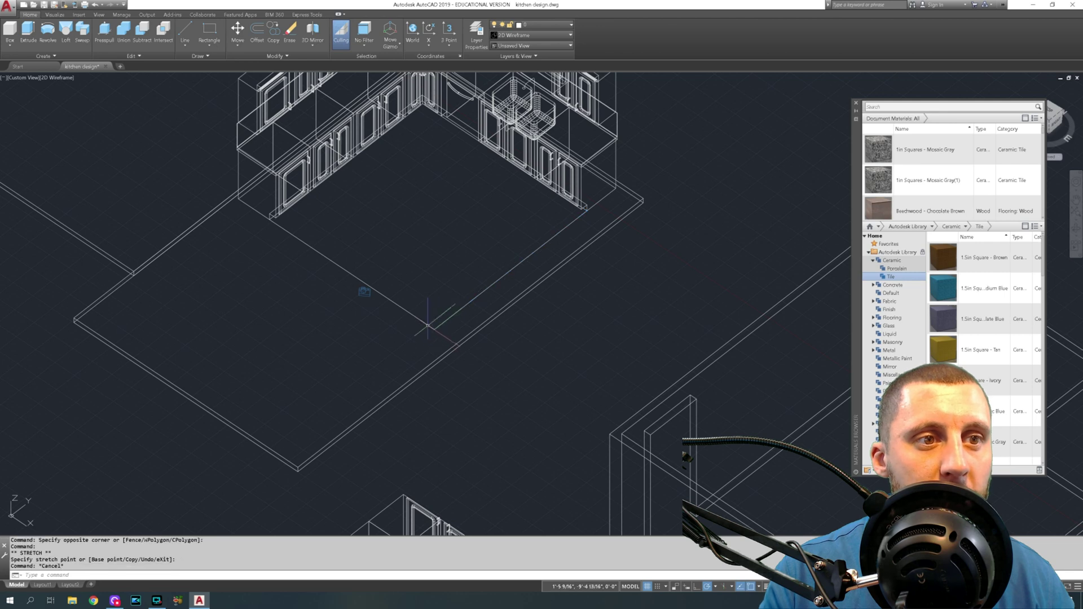
- Move the four-cabinet island block by its front bottom corner onto the corner where the two guide lines meet on the kitchen floor
{"action": "scroll", "coordinate": [432, 326], "scroll_direction": "down", "scroll_amount": 3}
{"action": "left_click", "coordinate": [362, 325]}
{"action": "left_click", "coordinate": [448, 394]}
{"action": "type", "text": "m"}
{"action": "key", "text": "Return"}
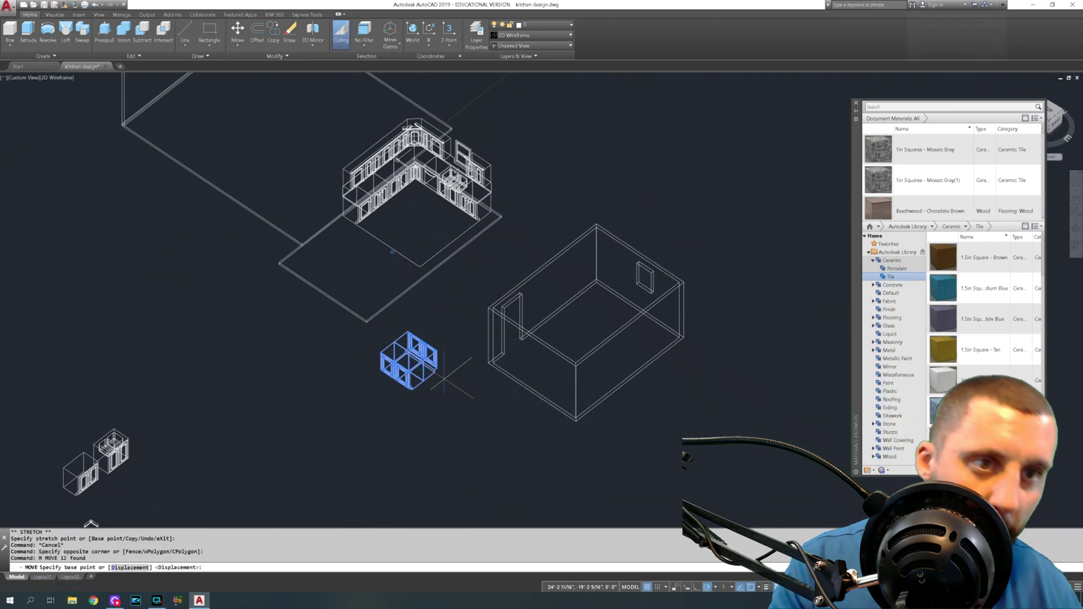
{"action": "scroll", "coordinate": [430, 381], "scroll_direction": "up", "scroll_amount": 4}
{"action": "scroll", "coordinate": [426, 384], "scroll_direction": "up", "scroll_amount": 2}
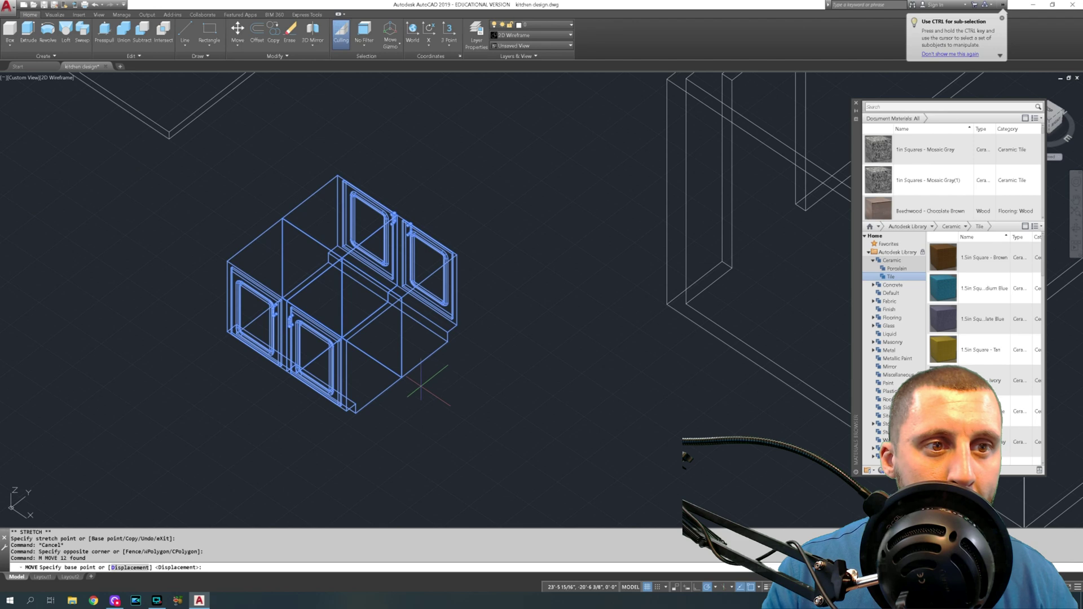
{"action": "left_click", "coordinate": [356, 414]}
{"action": "scroll", "coordinate": [355, 416], "scroll_direction": "down", "scroll_amount": 3}
{"action": "scroll", "coordinate": [417, 383], "scroll_direction": "up", "scroll_amount": 6}
{"action": "scroll", "coordinate": [431, 369], "scroll_direction": "down", "scroll_amount": 2}
{"action": "left_click", "coordinate": [430, 371]}
{"action": "scroll", "coordinate": [432, 372], "scroll_direction": "down", "scroll_amount": 5}
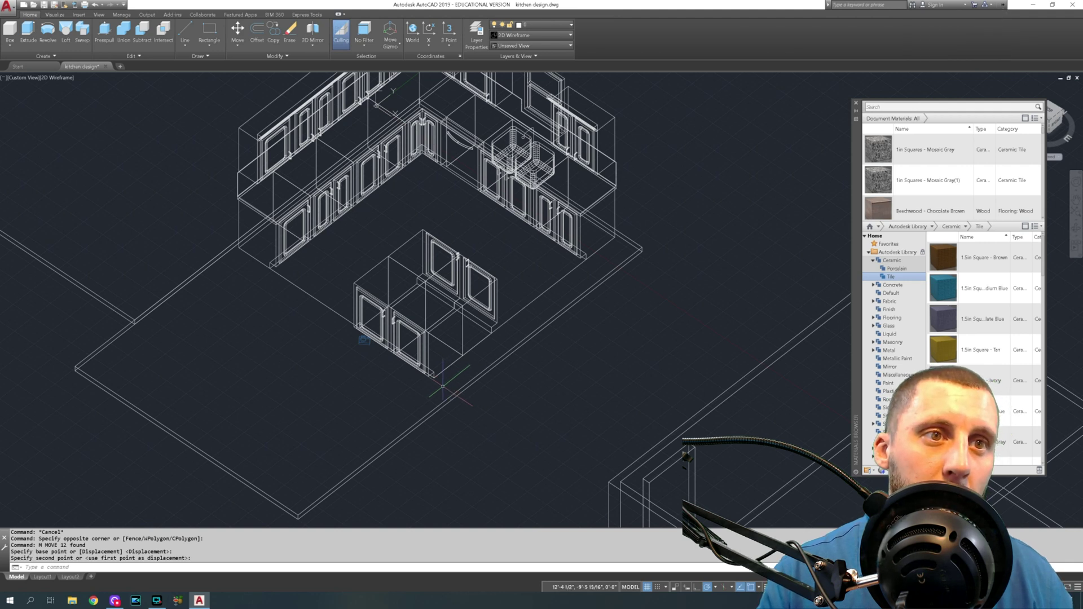
- Check the island's placement through the saved camera view and return to the wireframe view
{"action": "type", "text": "v"}
{"action": "middle_click_drag", "start_coordinate": [443, 387], "coordinate": [453, 351]}
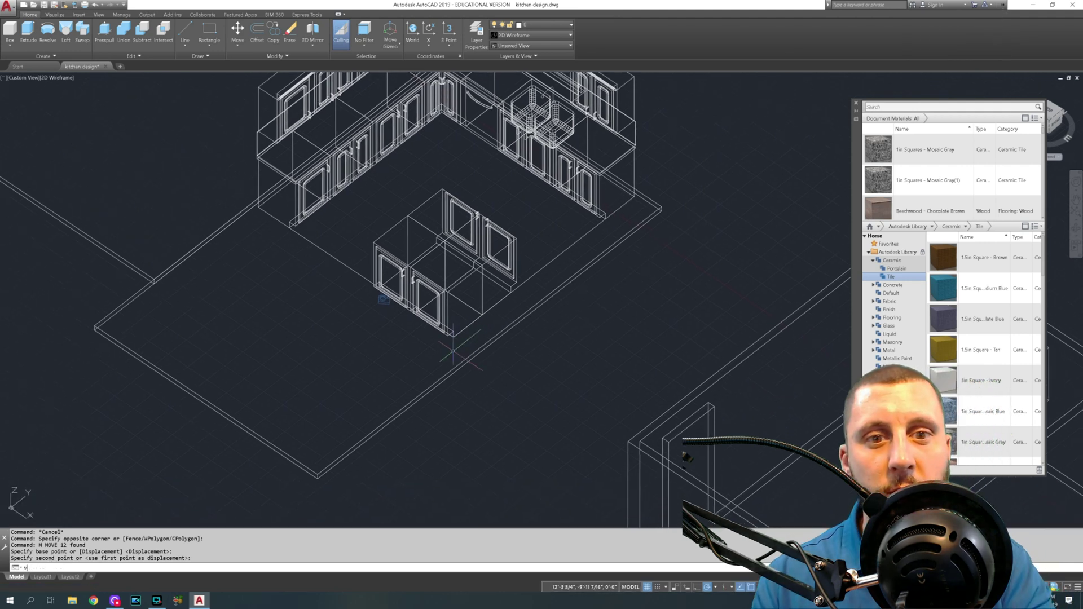
{"action": "type", "text": "iew"}
{"action": "key", "text": "Return"}
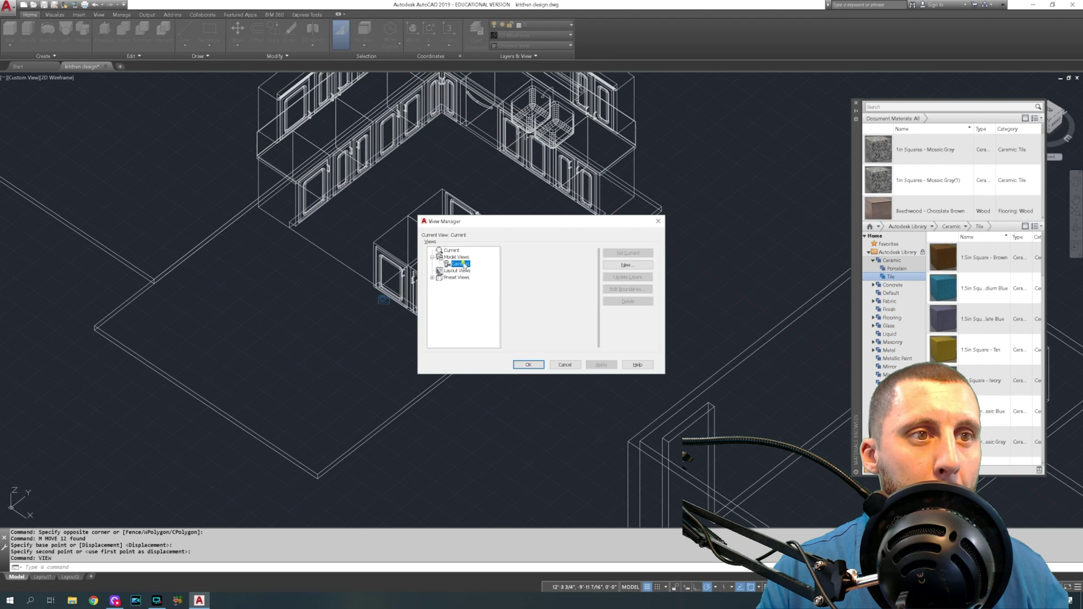
{"action": "left_click", "coordinate": [585, 365]}
{"action": "key", "text": "Return"}
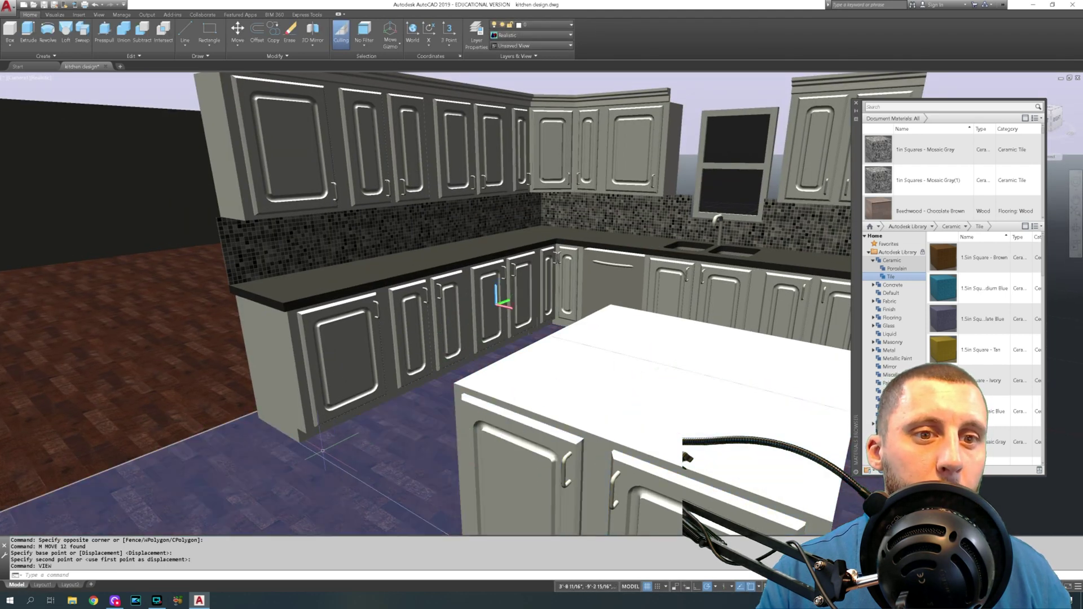
{"action": "left_click_drag", "start_coordinate": [319, 444], "coordinate": [819, 329]}
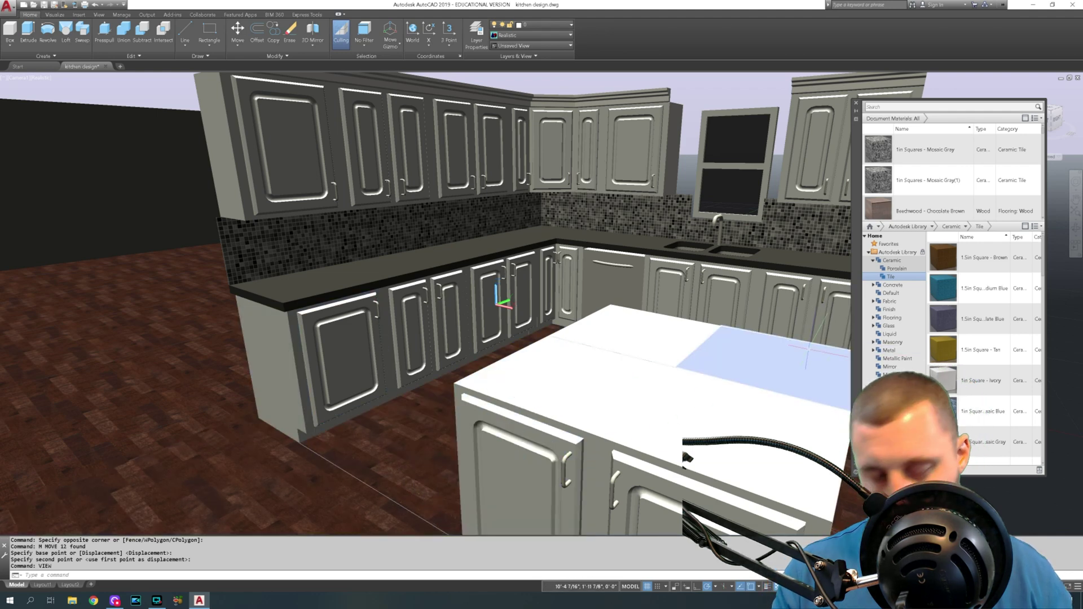
{"action": "left_click_drag", "start_coordinate": [809, 347], "coordinate": [763, 358]}
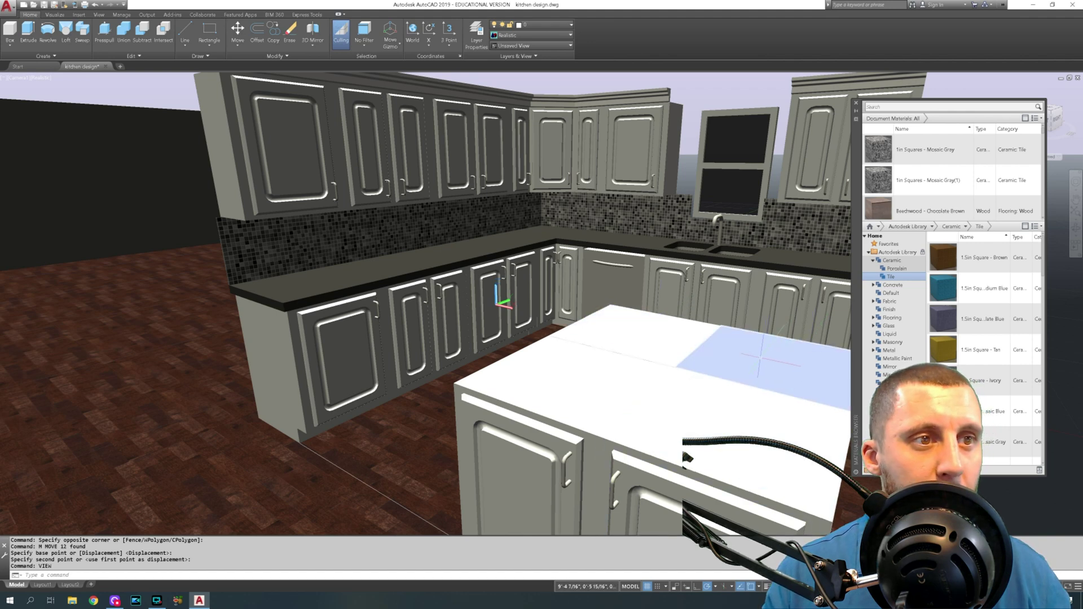
{"action": "key", "text": "ctrl+z"}
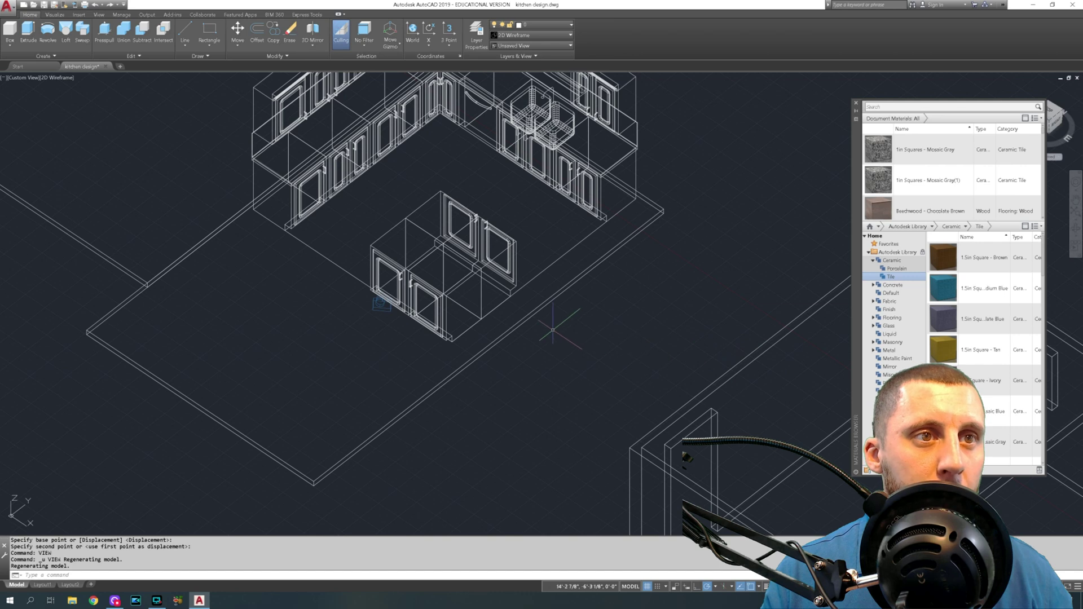
- Erase the two guide lines that extend from the cabinet runs to the island's corner
{"action": "left_click", "coordinate": [327, 239]}
{"action": "left_click", "coordinate": [310, 264]}
{"action": "left_click", "coordinate": [568, 265]}
{"action": "left_click", "coordinate": [556, 252]}
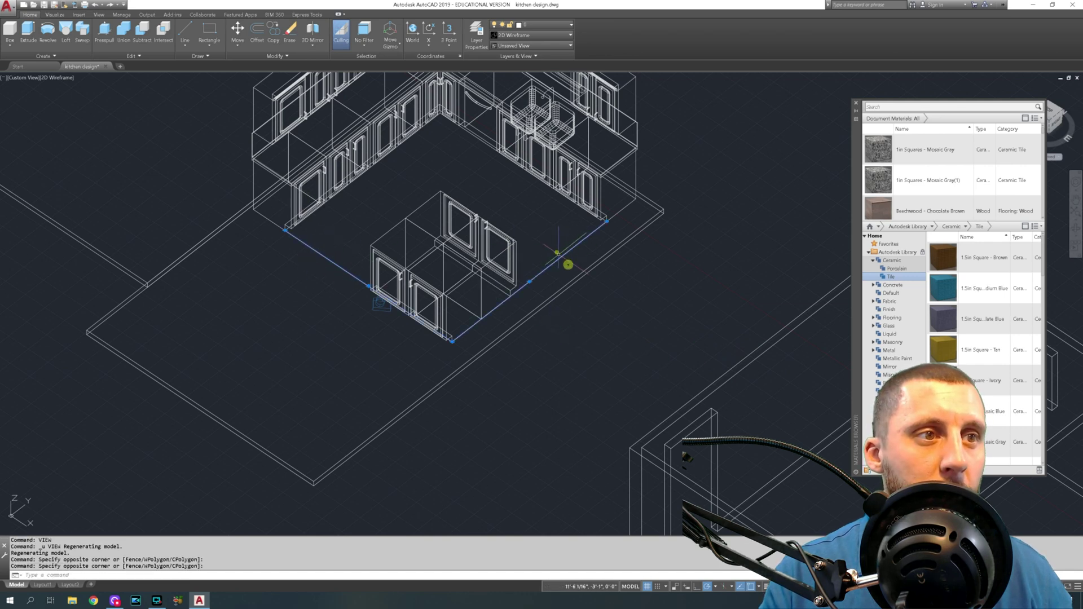
{"action": "key", "text": "Delete"}
- Draw a 3'4" guide line at 270° from the bottom front corner of the end cabinet opposite the sink-side run
{"action": "left_click", "coordinate": [184, 28]}
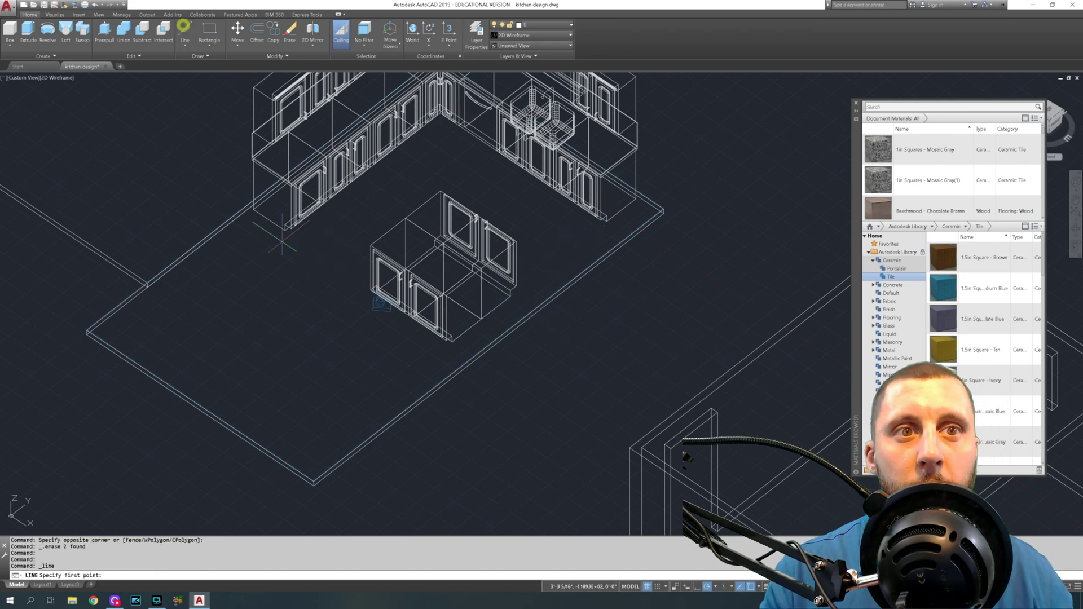
{"action": "scroll", "coordinate": [279, 216], "scroll_direction": "up", "scroll_amount": 4}
{"action": "left_click", "coordinate": [279, 215]}
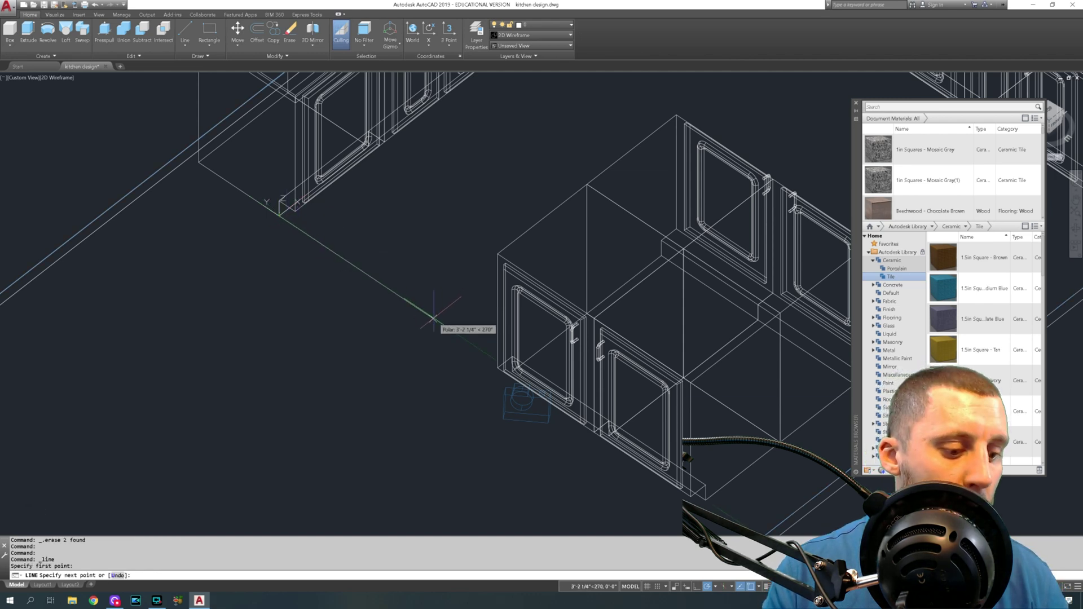
{"action": "type", "text": "3'4"}
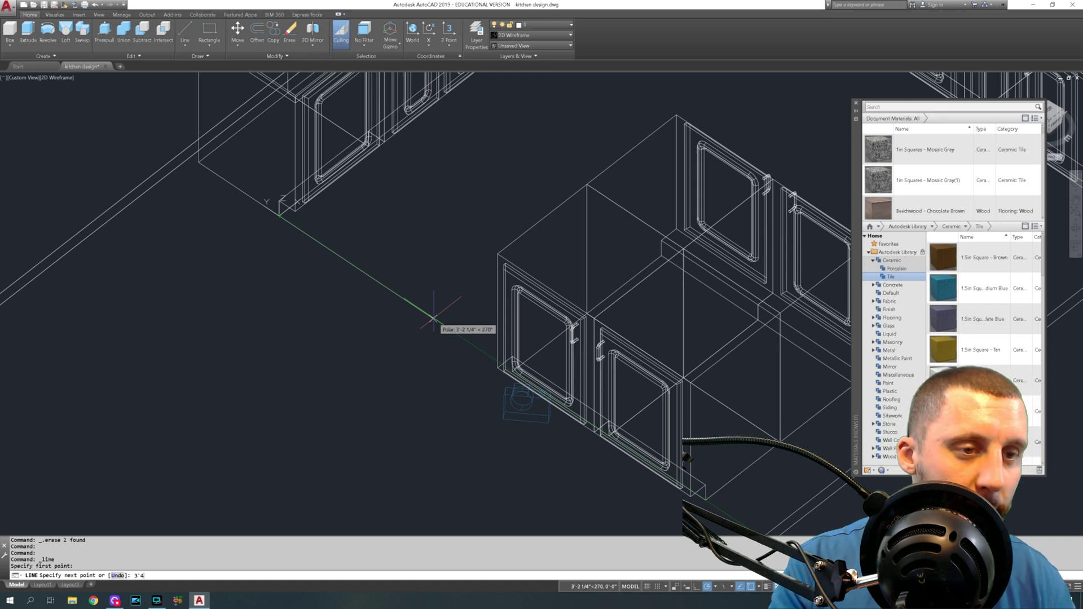
{"action": "key", "text": "Return"}
{"action": "key", "text": "Escape"}
- Move the island block by its toe-kick bottom corner to the free end of the 3'4" guide line
{"action": "scroll", "coordinate": [514, 364], "scroll_direction": "down", "scroll_amount": 3}
{"action": "left_click", "coordinate": [629, 268]}
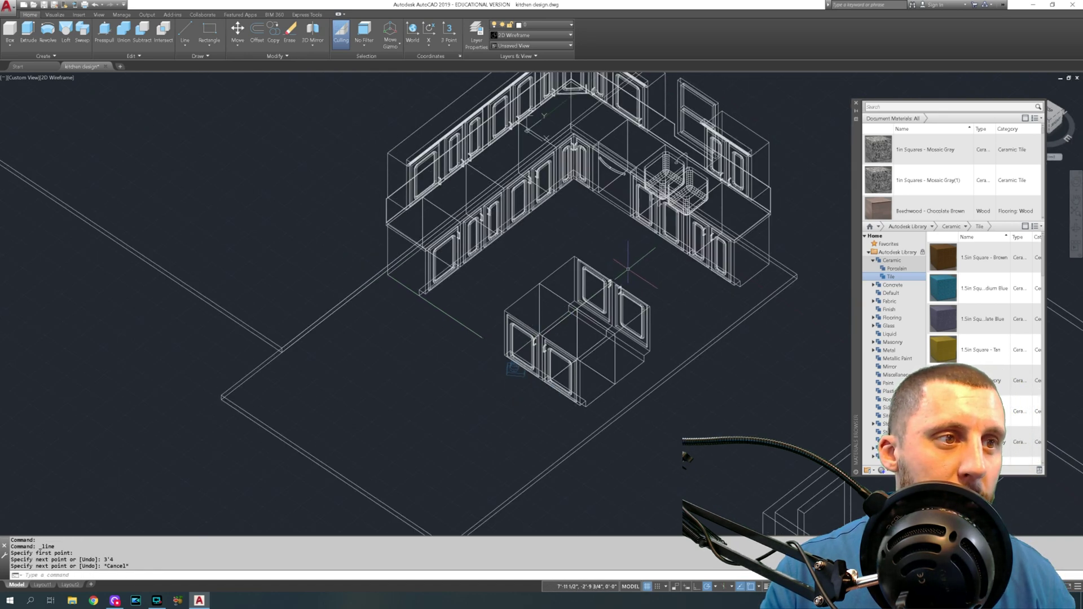
{"action": "left_click", "coordinate": [520, 356]}
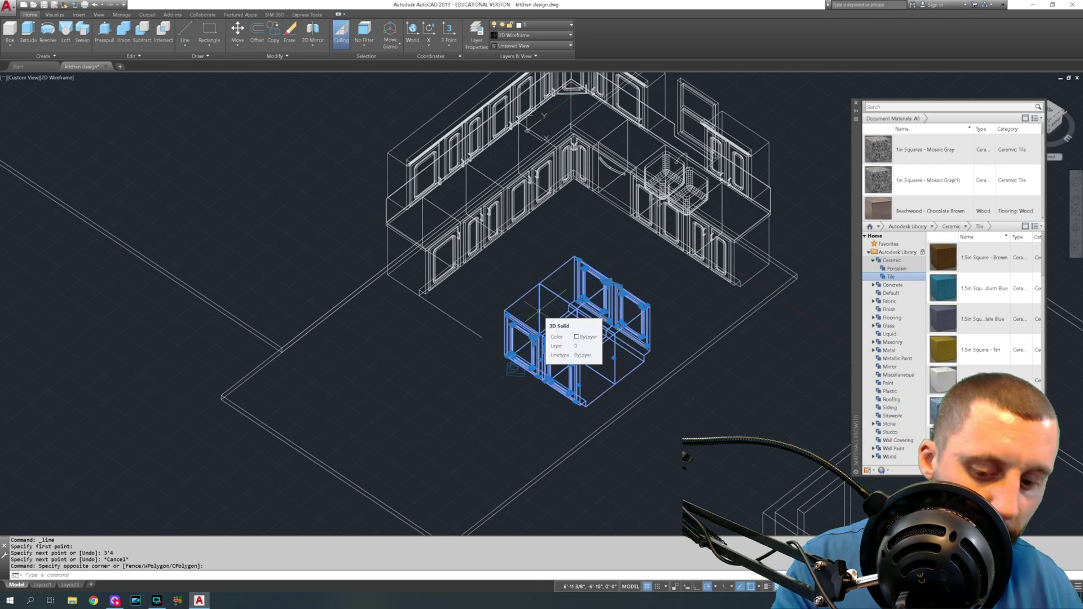
{"action": "type", "text": "m"}
{"action": "key", "text": "Return"}
{"action": "scroll", "coordinate": [505, 371], "scroll_direction": "up", "scroll_amount": 6}
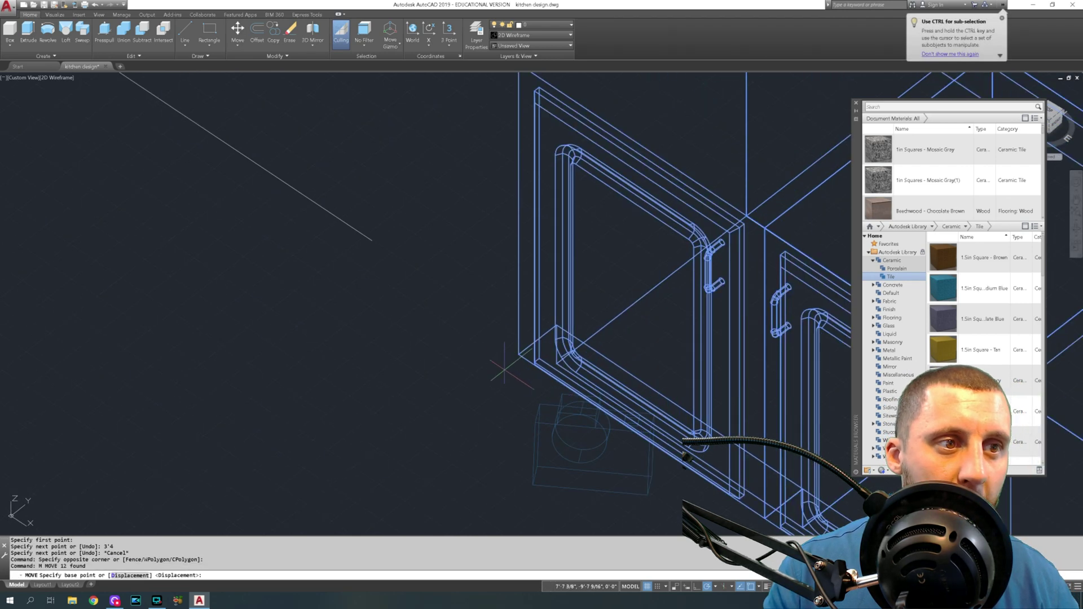
{"action": "scroll", "coordinate": [508, 361], "scroll_direction": "up", "scroll_amount": 5}
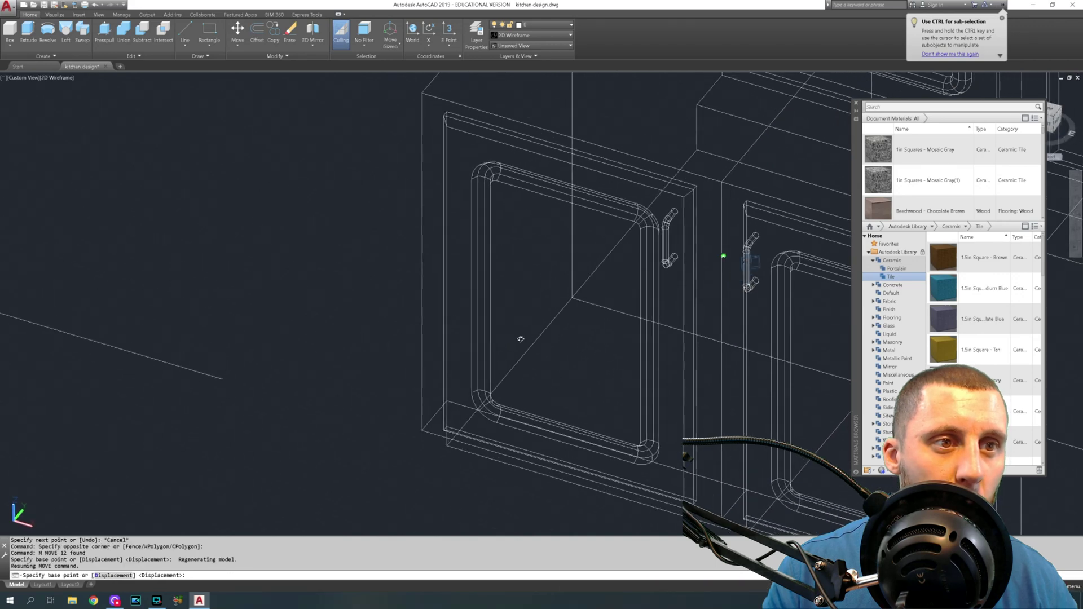
{"action": "middle_click_drag", "start_coordinate": [521, 339], "coordinate": [517, 327], "text": "shift"}
{"action": "left_click", "coordinate": [444, 461]}
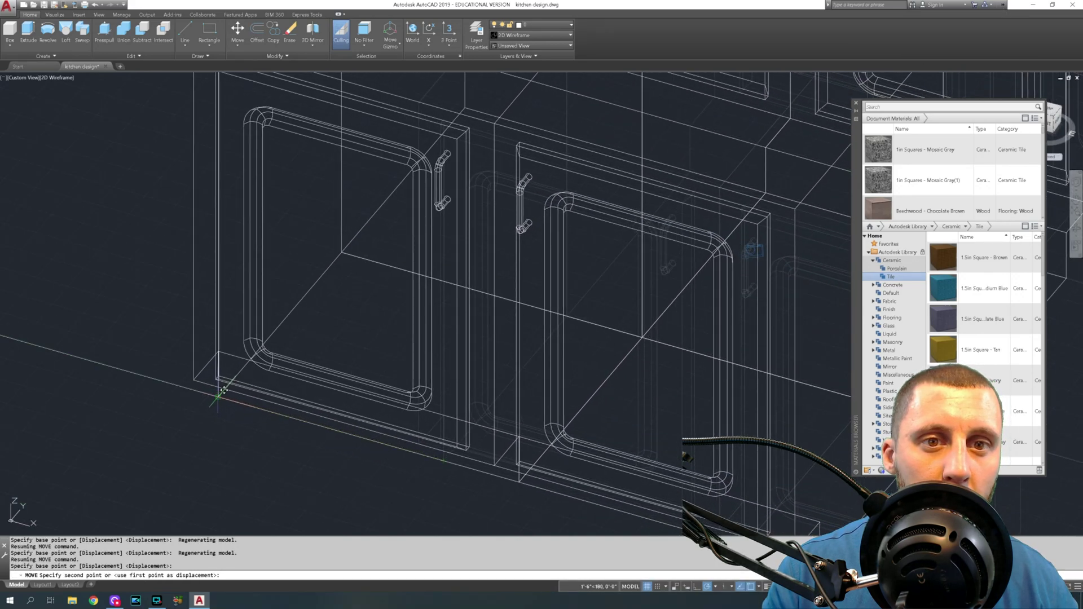
{"action": "left_click", "coordinate": [220, 400]}
- Erase the 3'4" guide line beside the repositioned island
{"action": "scroll", "coordinate": [221, 400], "scroll_direction": "down", "scroll_amount": 6}
{"action": "left_click", "coordinate": [195, 381]}
{"action": "left_click", "coordinate": [181, 410]}
{"action": "key", "text": "Delete"}
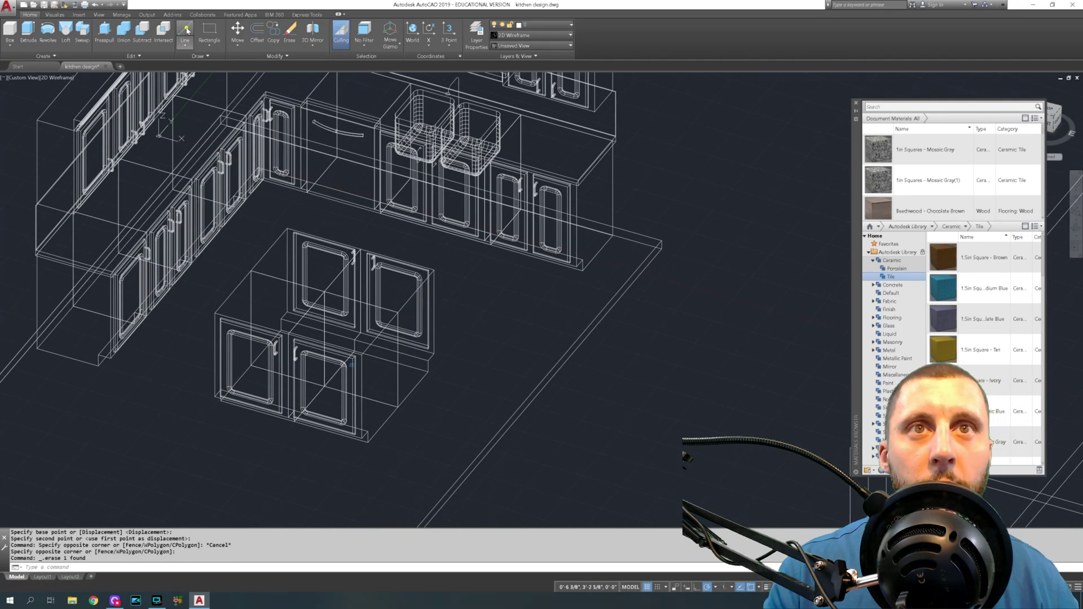
- Draw a 3'4" line outward from the sink-side end cabinet's bottom corner, continued by a perpendicular segment across the island parallel to the sink run
{"action": "left_click", "coordinate": [186, 31]}
{"action": "left_click", "coordinate": [583, 271]}
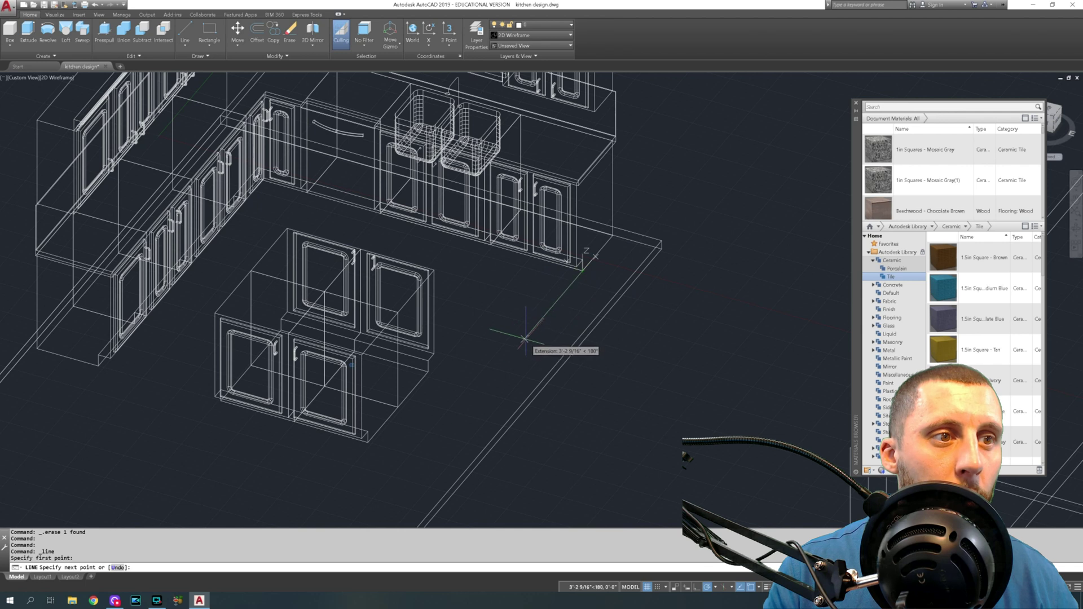
{"action": "type", "text": "3'4"}
{"action": "key", "text": "Return"}
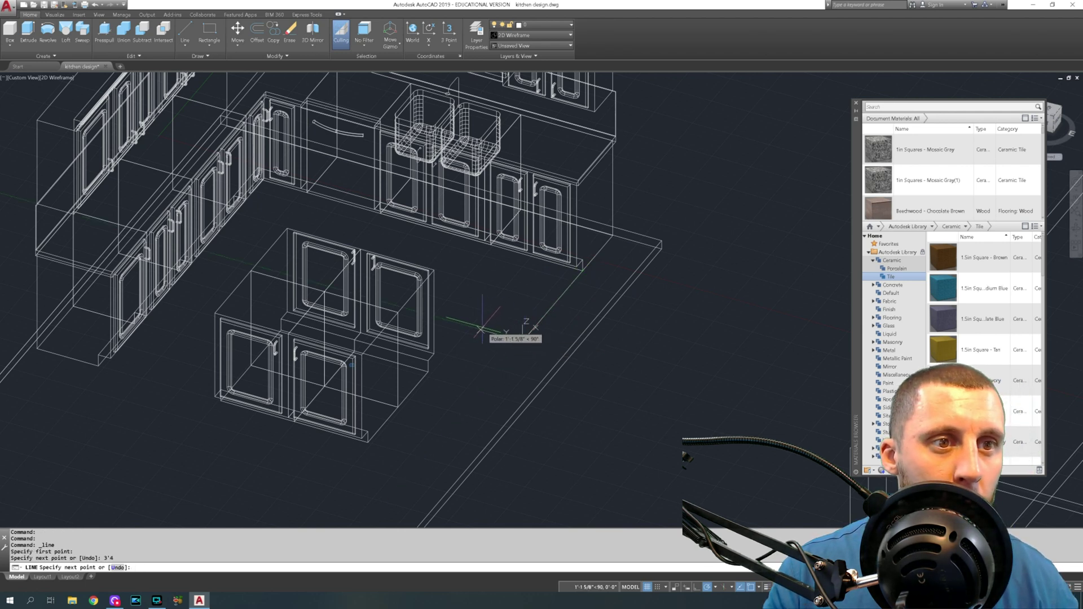
{"action": "left_click", "coordinate": [239, 261]}
{"action": "key", "text": "Escape"}
- Erase the 3'4" segment and keep the long guide line parallel to the sink run
{"action": "left_click", "coordinate": [564, 307]}
{"action": "left_click", "coordinate": [551, 294]}
{"action": "key", "text": "Delete"}
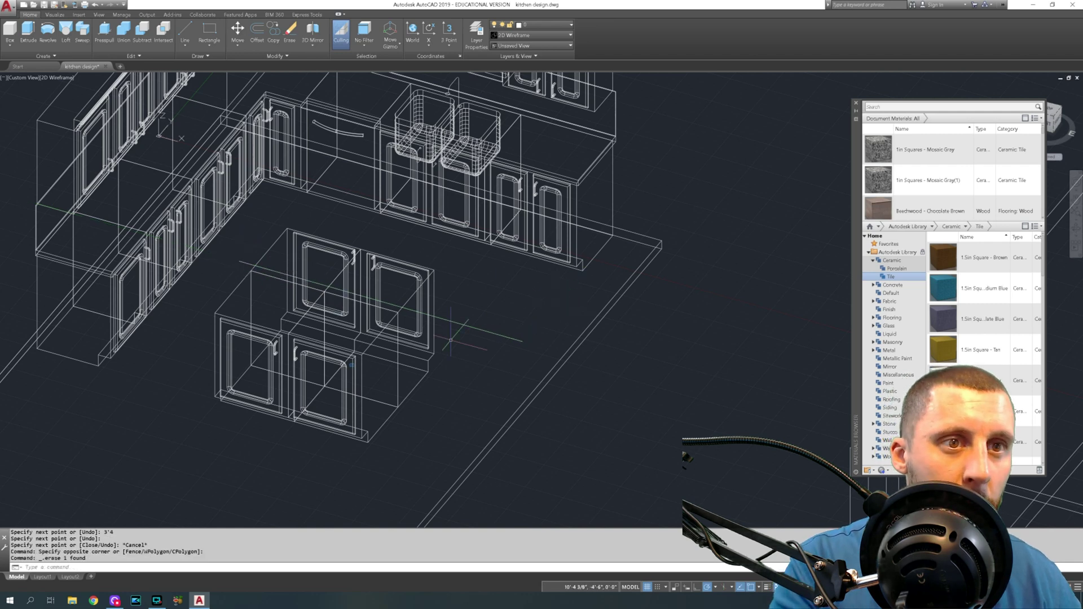
- Try to move the island block toward the sink run by its rear bottom corner, up to the long guide line, and undo the move
{"action": "scroll", "coordinate": [341, 300], "scroll_direction": "down", "scroll_amount": 1}
{"action": "middle_click_drag", "start_coordinate": [314, 288], "coordinate": [342, 271]}
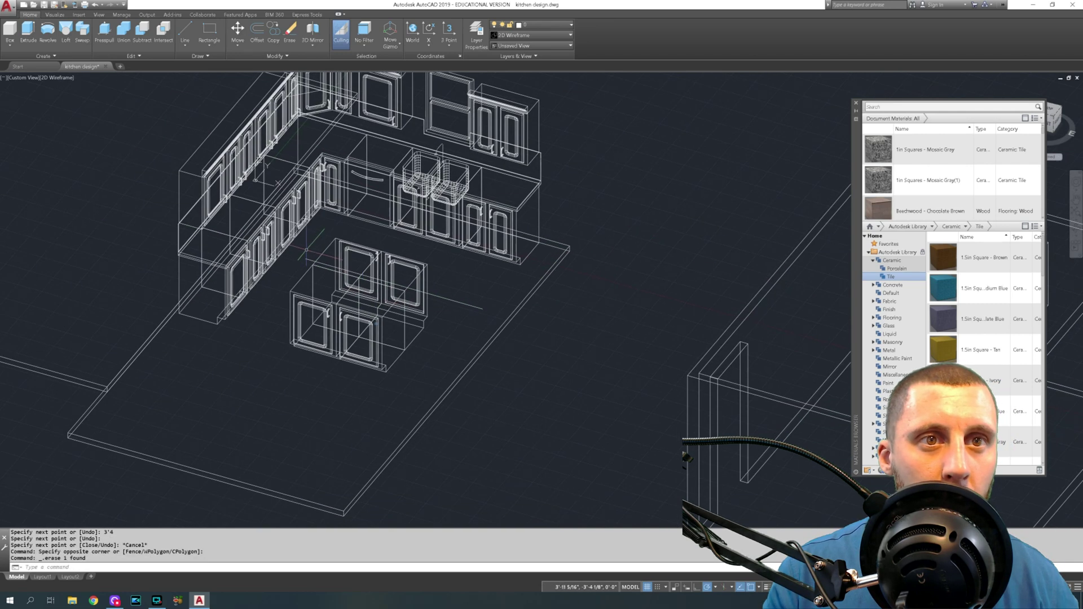
{"action": "left_click", "coordinate": [393, 244]}
{"action": "left_click", "coordinate": [370, 263]}
{"action": "left_click", "coordinate": [347, 375]}
{"action": "left_click", "coordinate": [318, 345]}
{"action": "scroll", "coordinate": [325, 316], "scroll_direction": "up", "scroll_amount": 2}
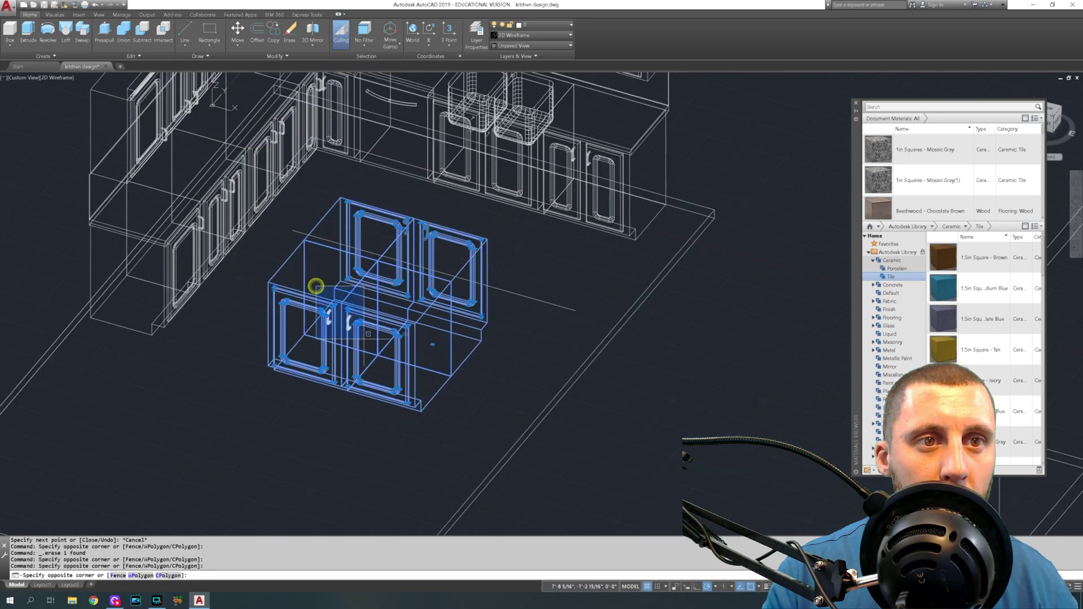
{"action": "type", "text": "m"}
{"action": "key", "text": "Return"}
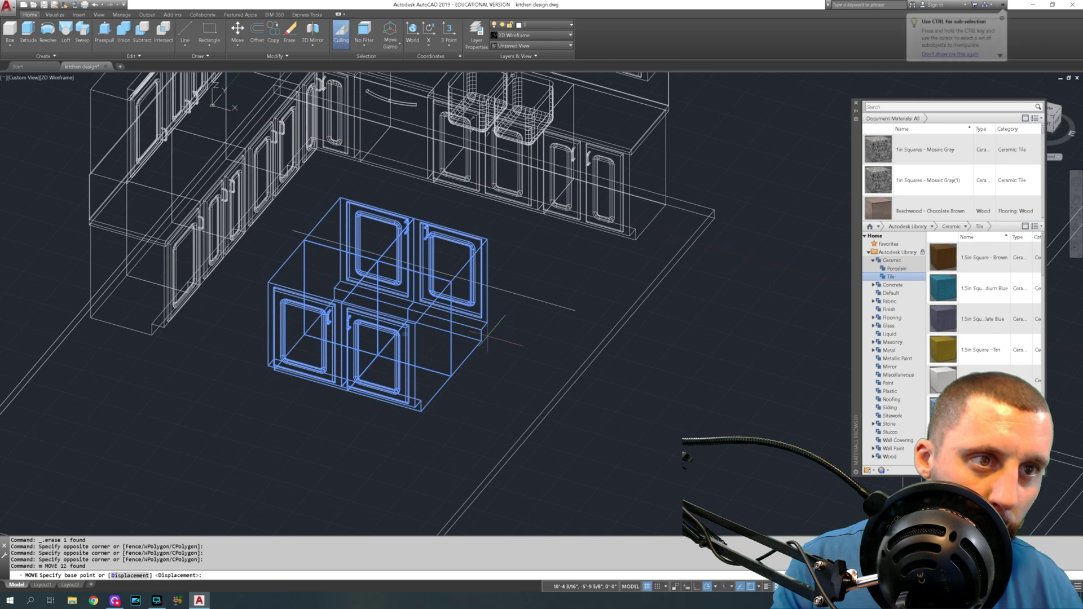
{"action": "left_click", "coordinate": [486, 337]}
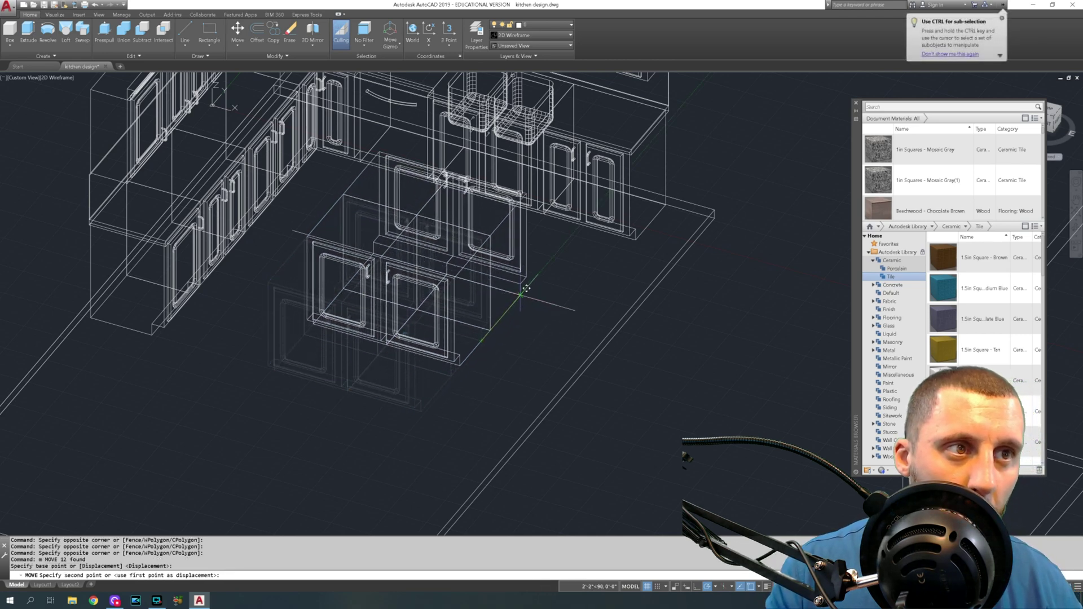
{"action": "left_click", "coordinate": [525, 289]}
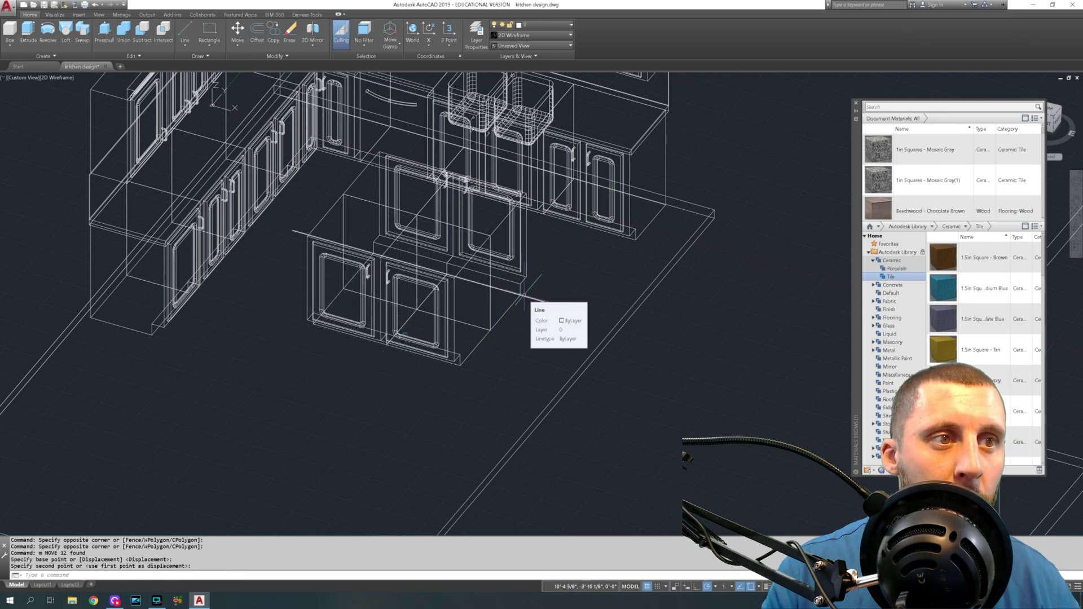
{"action": "key", "text": "ctrl+z"}
- Move the long guide line 4 inches away from the sink-side cabinets
{"action": "left_click", "coordinate": [555, 285]}
{"action": "left_click", "coordinate": [543, 310]}
{"action": "type", "text": "m"}
{"action": "key", "text": "Return"}
{"action": "left_click", "coordinate": [577, 263]}
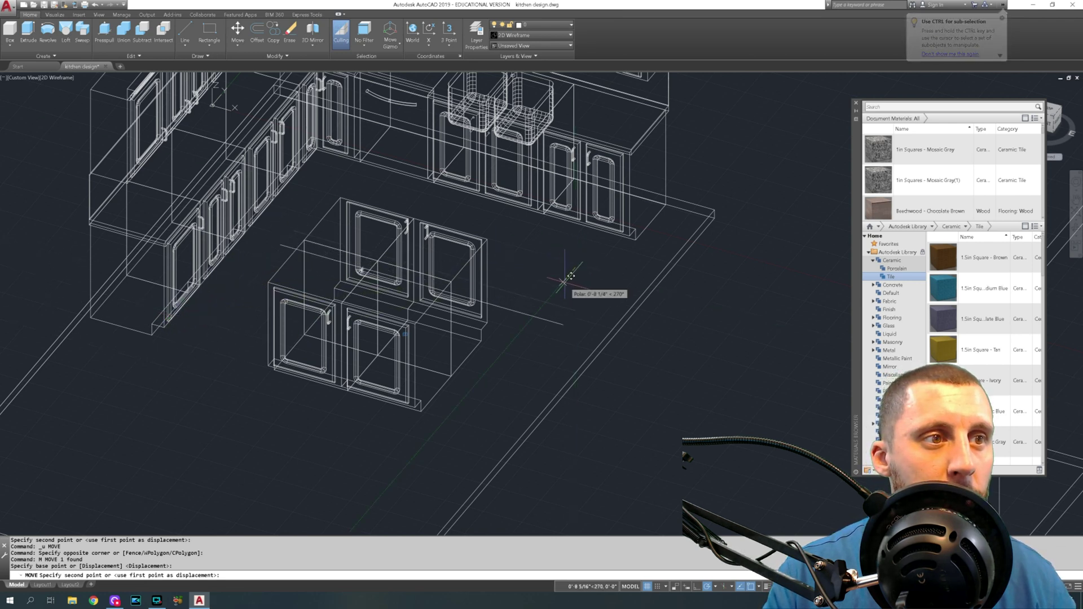
{"action": "type", "text": "4"}
{"action": "key", "text": "Return"}
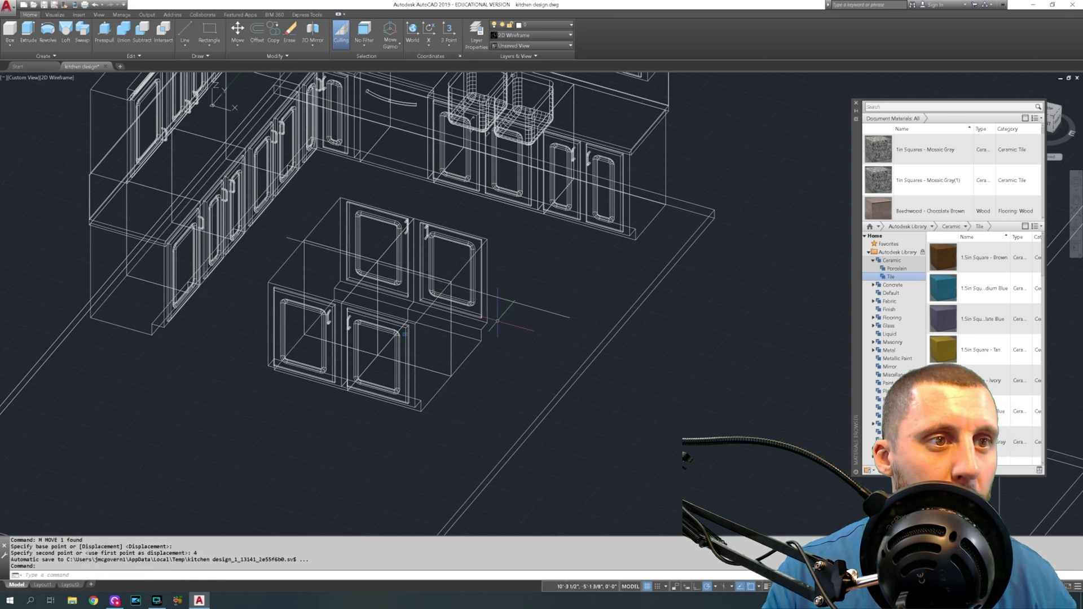
- Move the whole island, leaving out the guide line, by its rear bottom corner onto the guide line facing the sink run
{"action": "left_click", "coordinate": [320, 183]}
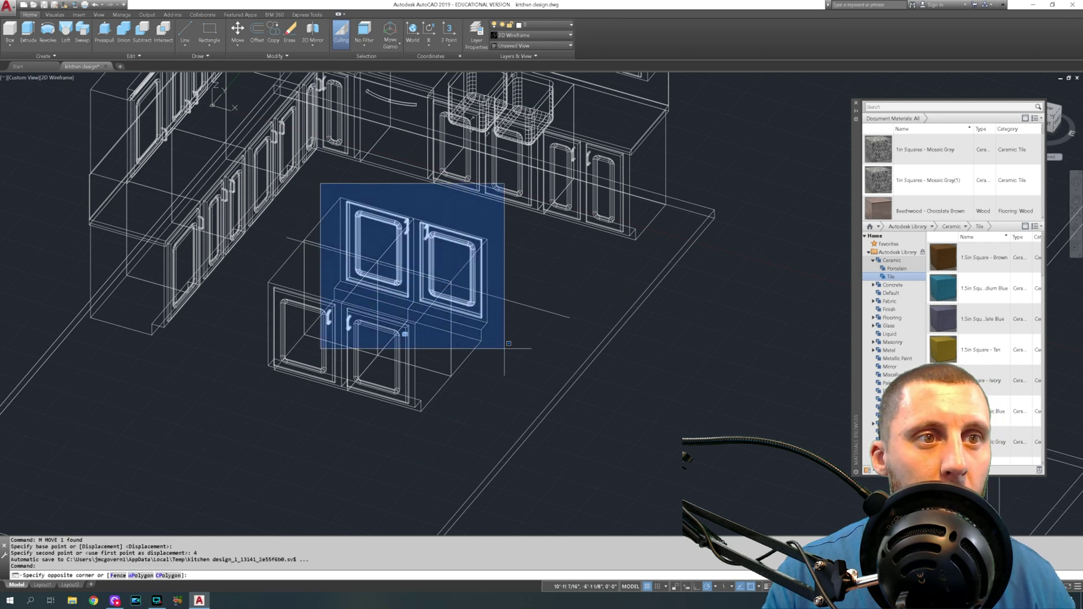
{"action": "left_click", "coordinate": [504, 349]}
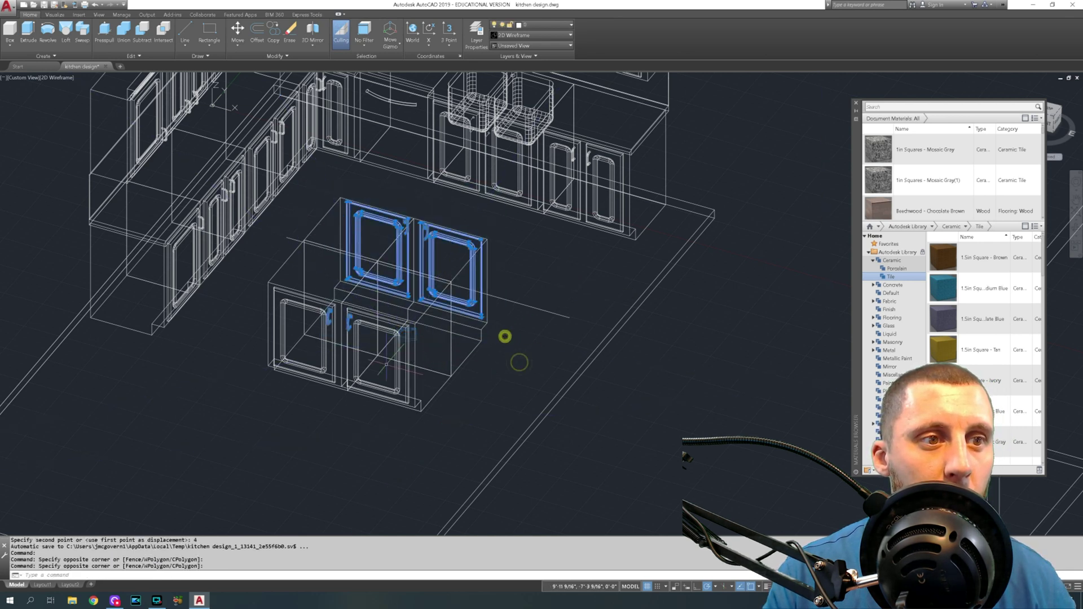
{"action": "left_click", "coordinate": [254, 266]}
{"action": "left_click", "coordinate": [464, 430]}
{"action": "left_click", "coordinate": [464, 430]}
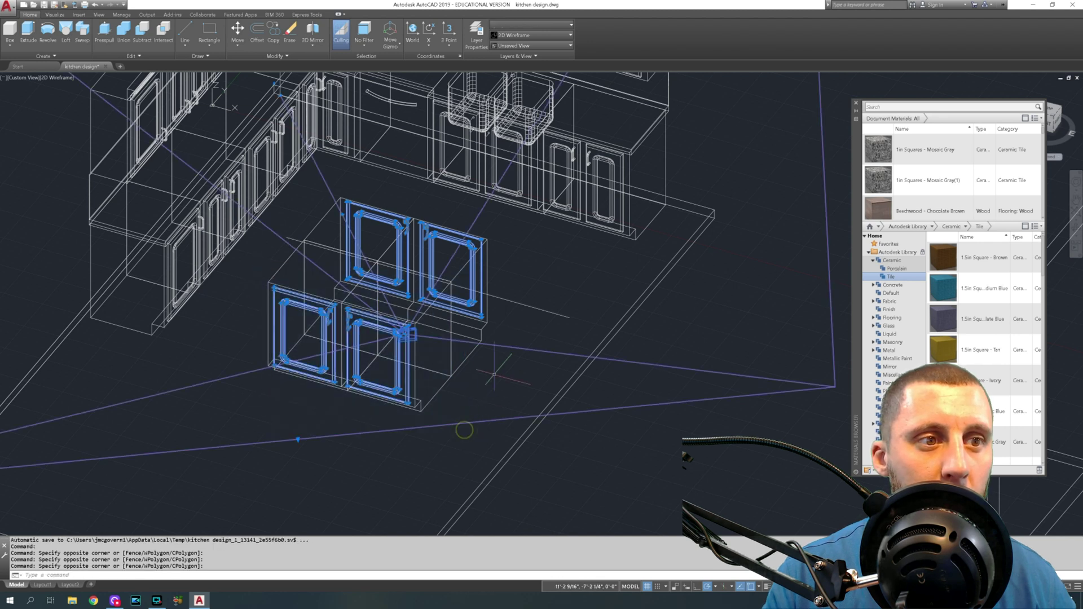
{"action": "left_click", "coordinate": [443, 366]}
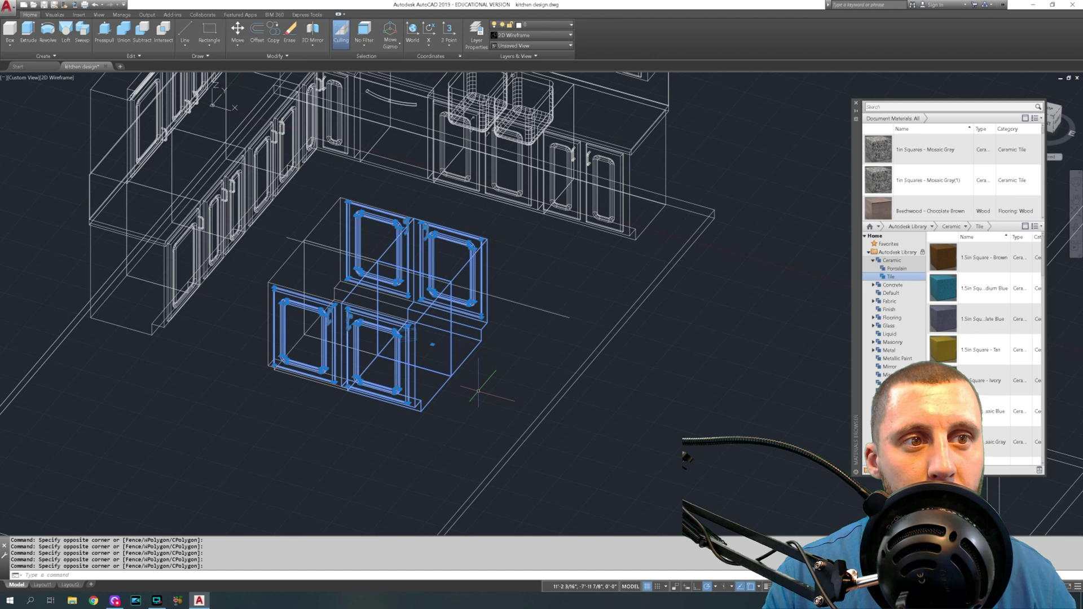
{"action": "left_click", "coordinate": [305, 255]}
{"action": "left_click", "coordinate": [298, 233]}
{"action": "left_click", "coordinate": [549, 292]}
{"action": "left_click", "coordinate": [534, 327]}
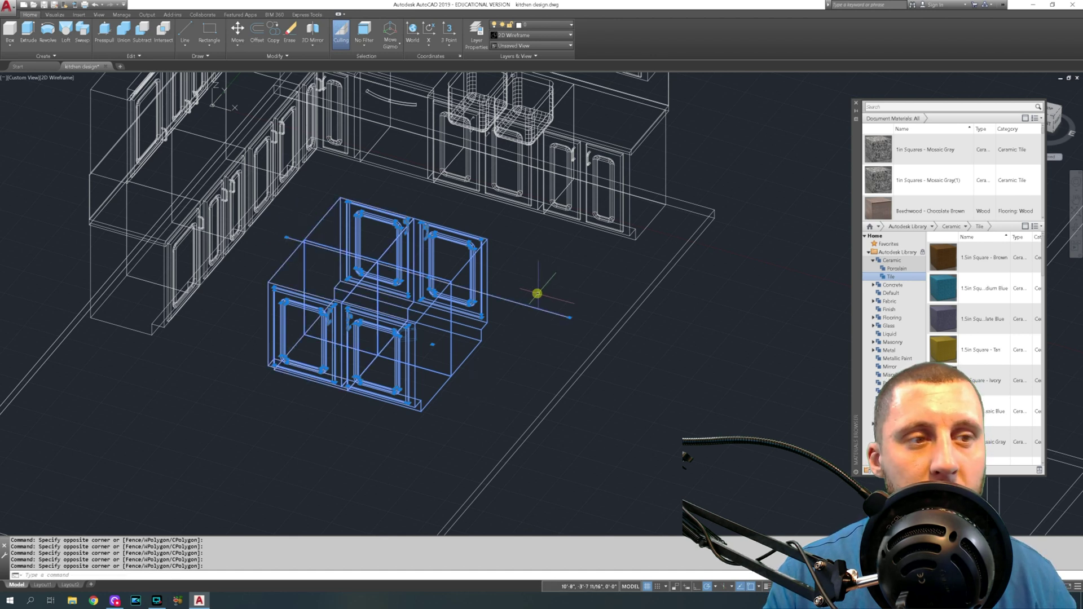
{"action": "left_click", "coordinate": [542, 281], "text": "shift"}
{"action": "left_click", "coordinate": [514, 332], "text": "shift"}
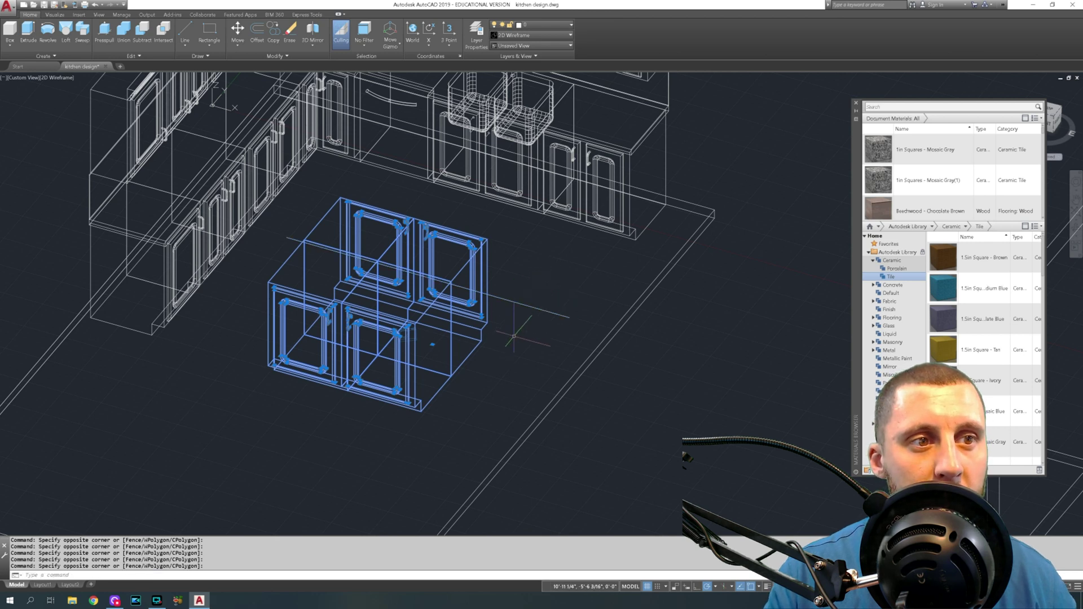
{"action": "type", "text": "m"}
{"action": "key", "text": "Return"}
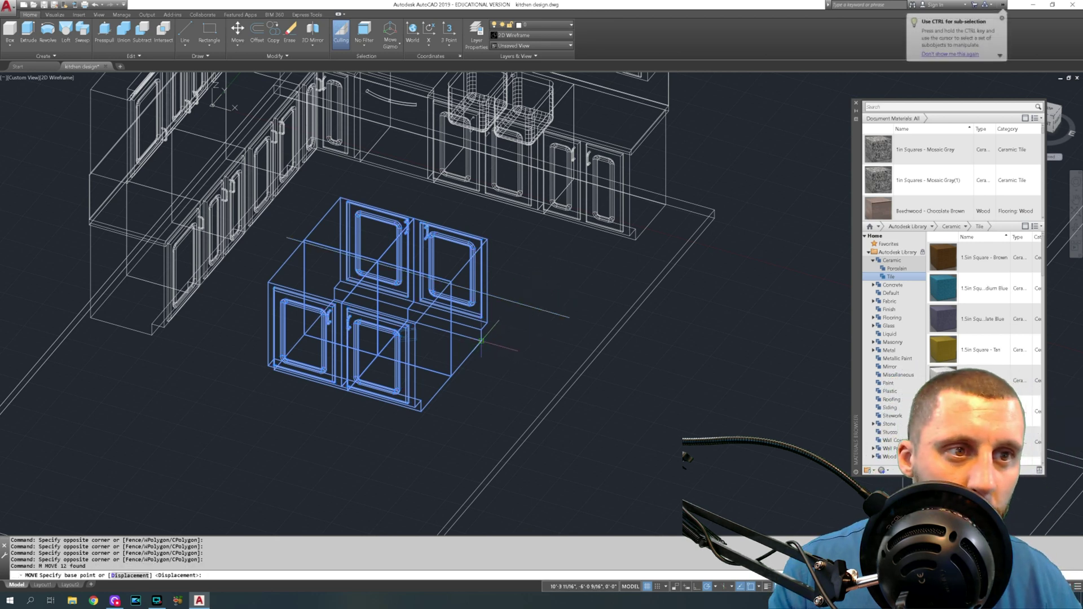
{"action": "left_click", "coordinate": [486, 334]}
{"action": "left_click", "coordinate": [514, 302]}
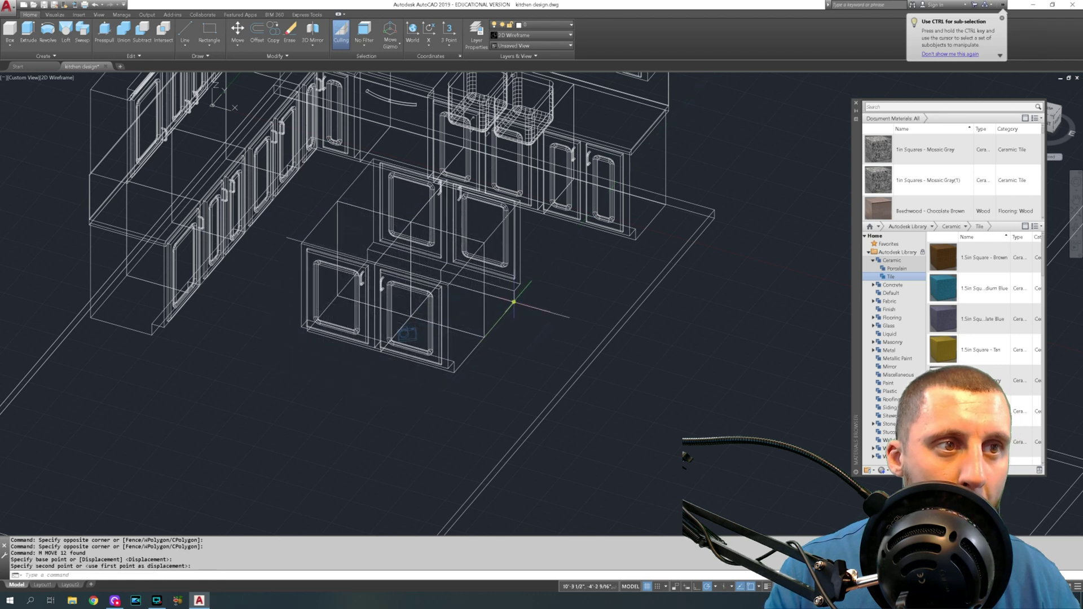
- Erase the long guide line running through the island
{"action": "left_click", "coordinate": [546, 318]}
{"action": "left_click", "coordinate": [543, 302]}
{"action": "key", "text": "Delete"}
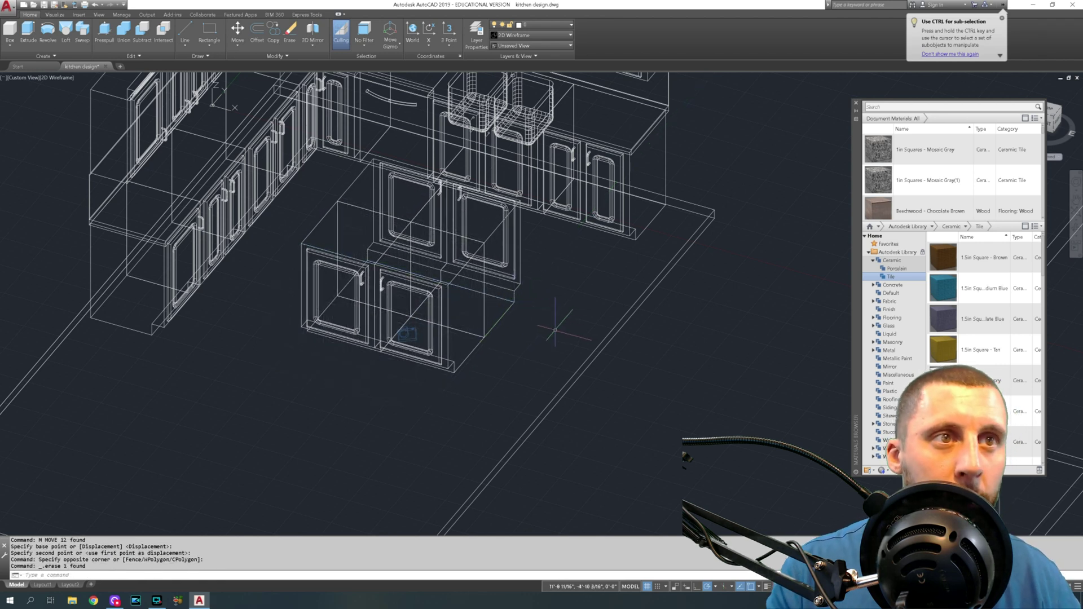
- Check the island's placement from the saved Camera1 view, and undo back to the wireframe view
{"action": "type", "text": "view"}
{"action": "key", "text": "Return"}
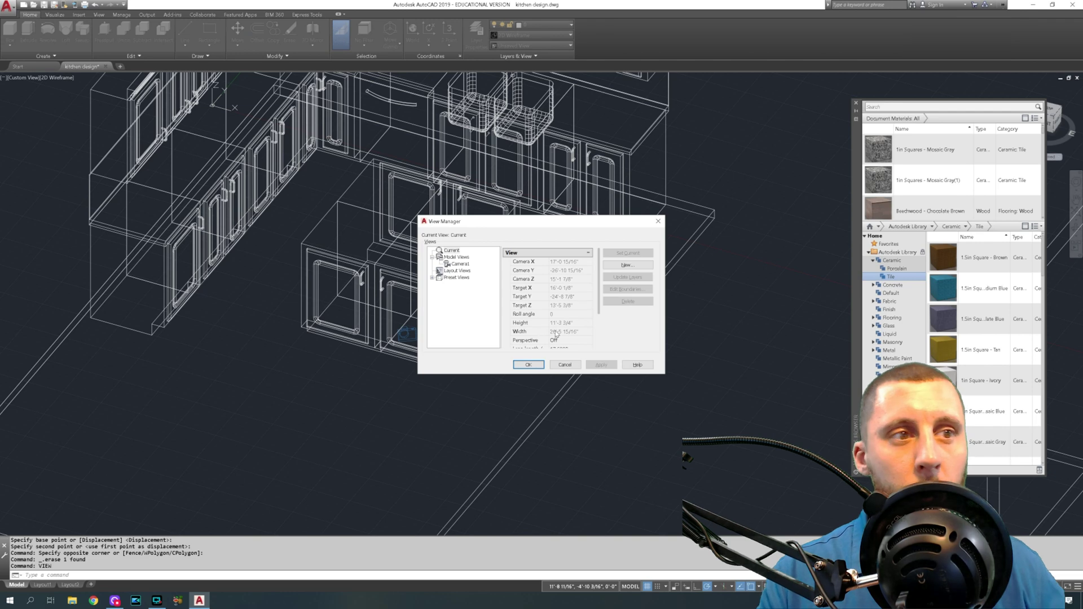
{"action": "left_click", "coordinate": [460, 264]}
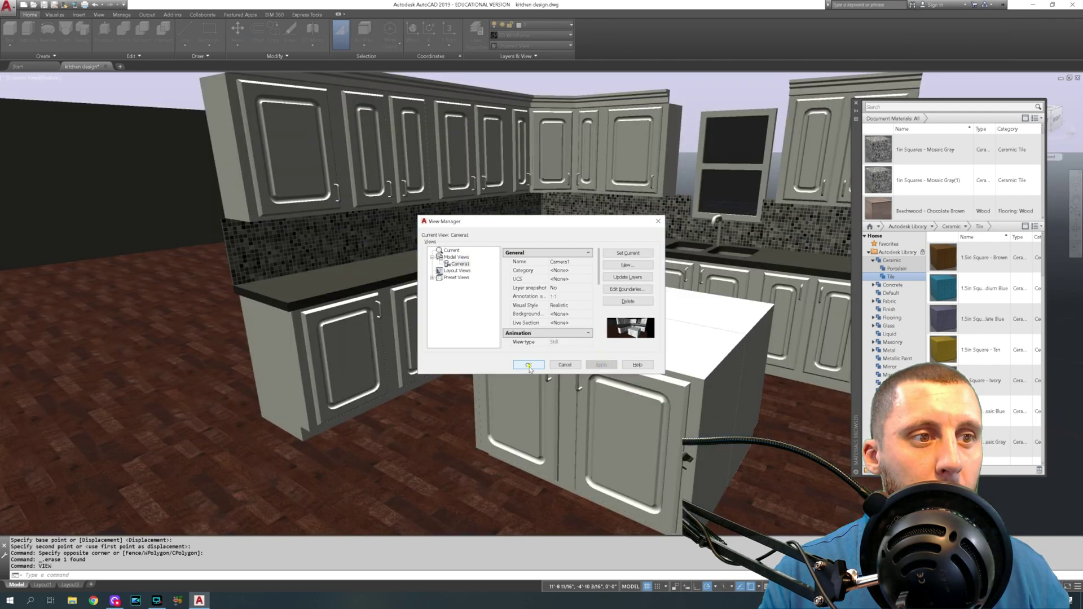
{"action": "left_click", "coordinate": [529, 365]}
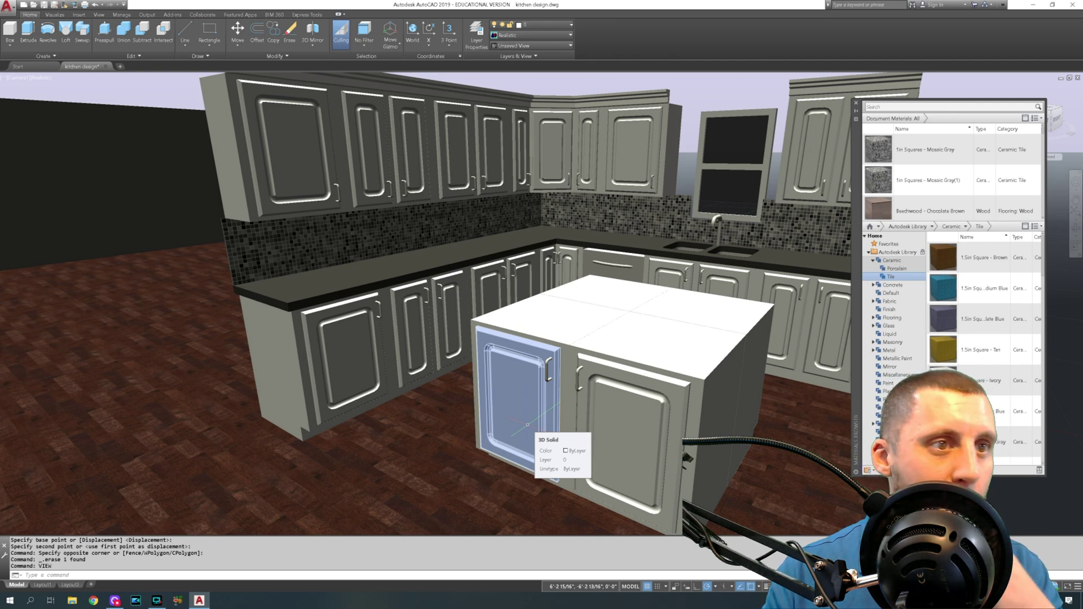
{"action": "middle_click_drag", "start_coordinate": [528, 424], "coordinate": [572, 291], "text": "shift"}
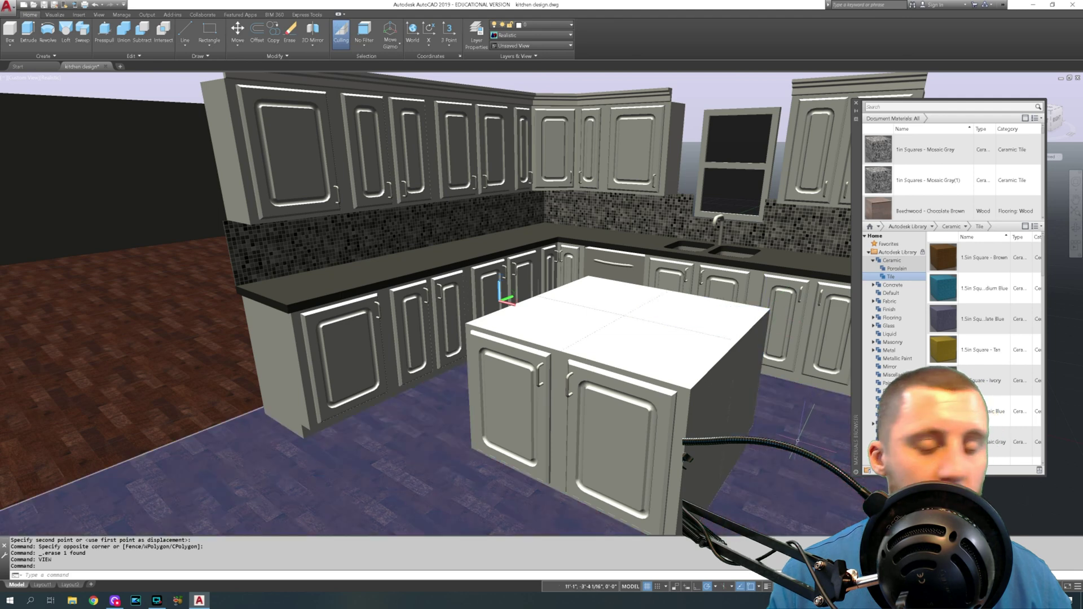
{"action": "key", "text": "ctrl+z"}
{"action": "key", "text": "ctrl+z"}
{"action": "key", "text": "ctrl+z"}
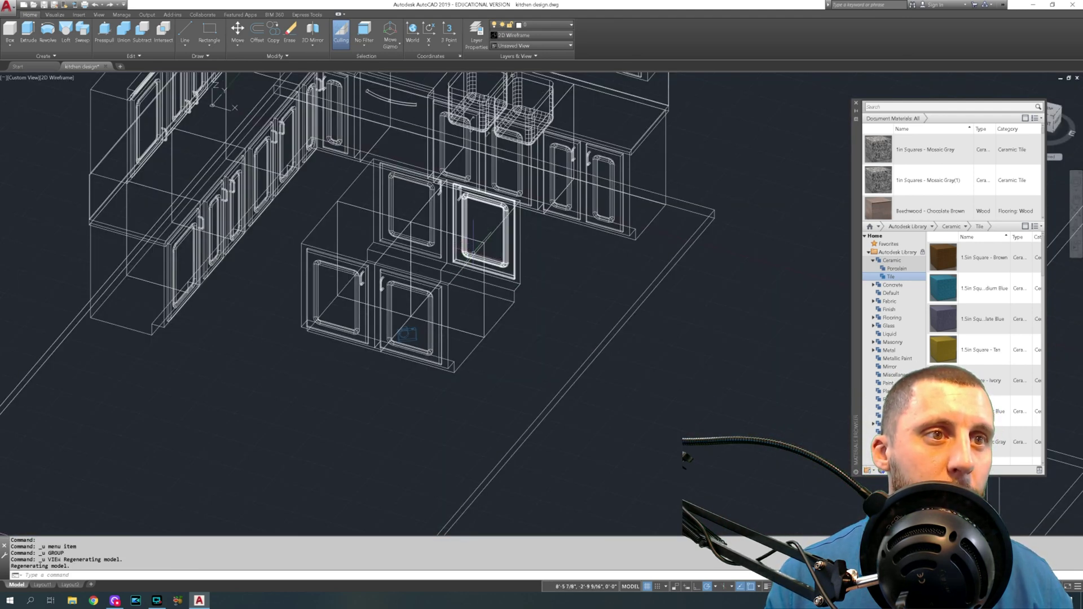
- Try to move the island 6 inches away from the sink run, and undo the move
{"action": "middle_click_drag", "start_coordinate": [532, 260], "coordinate": [517, 284]}
{"action": "left_click", "coordinate": [514, 266]}
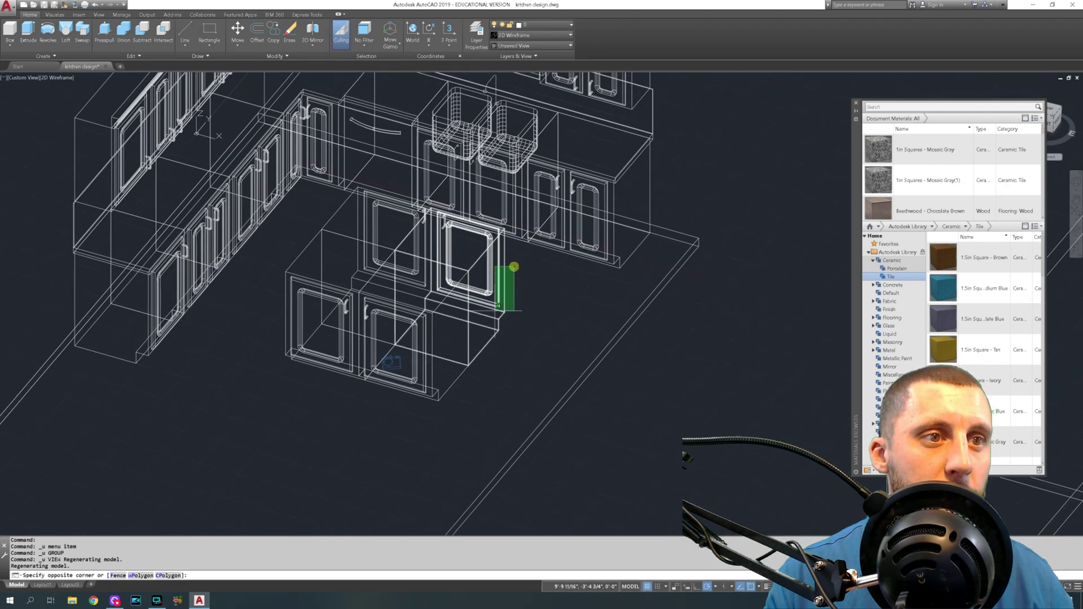
{"action": "left_click", "coordinate": [492, 339]}
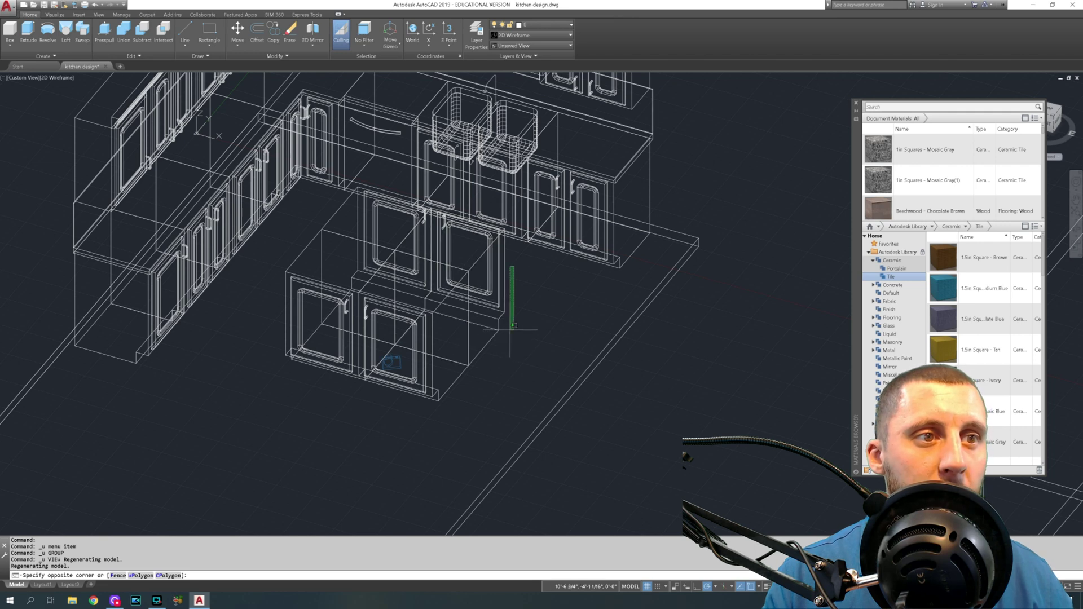
{"action": "middle_click_drag", "start_coordinate": [521, 335], "coordinate": [511, 353]}
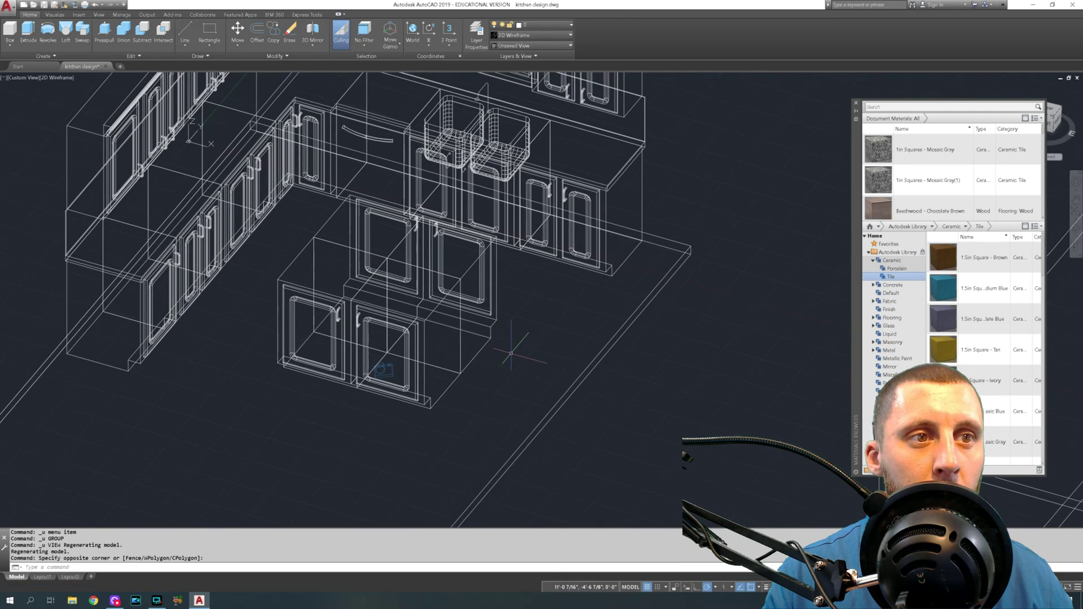
{"action": "left_click", "coordinate": [480, 382]}
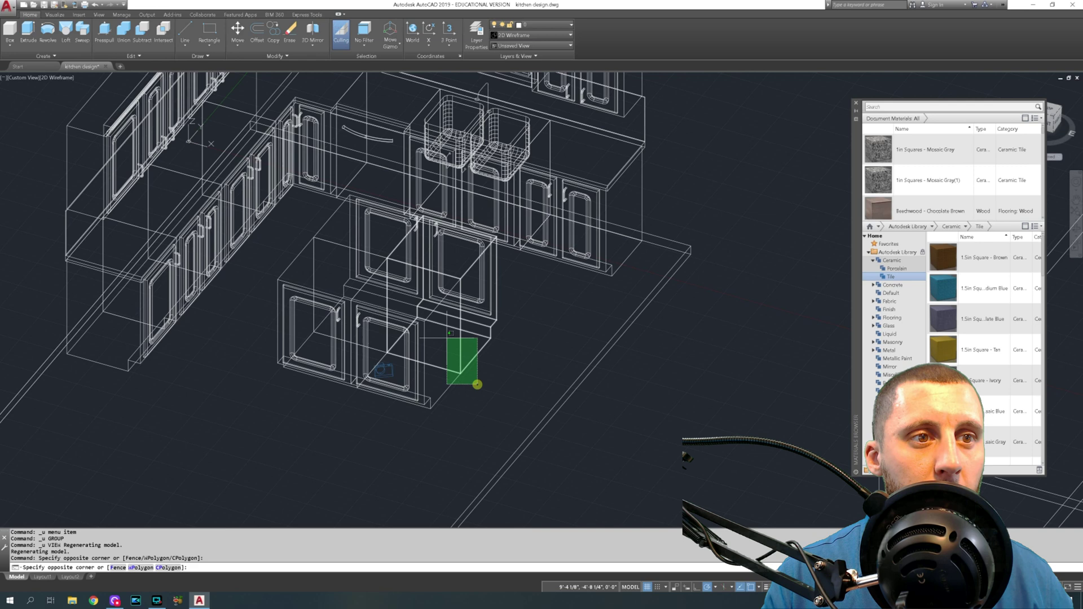
{"action": "left_click", "coordinate": [302, 255]}
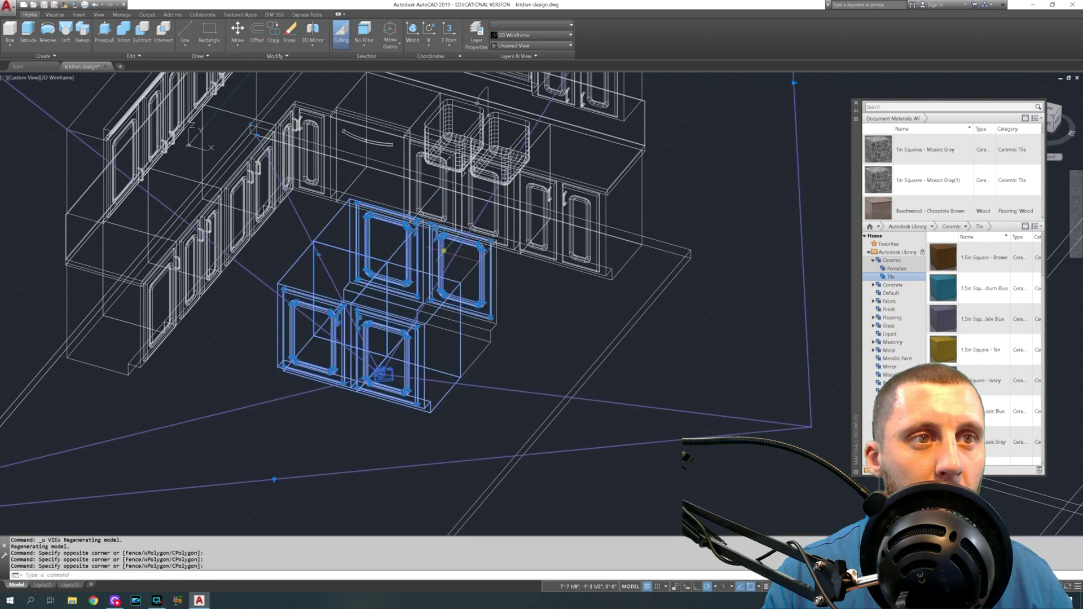
{"action": "left_click", "coordinate": [527, 370], "text": "shift"}
{"action": "left_click", "coordinate": [507, 399], "text": "shift"}
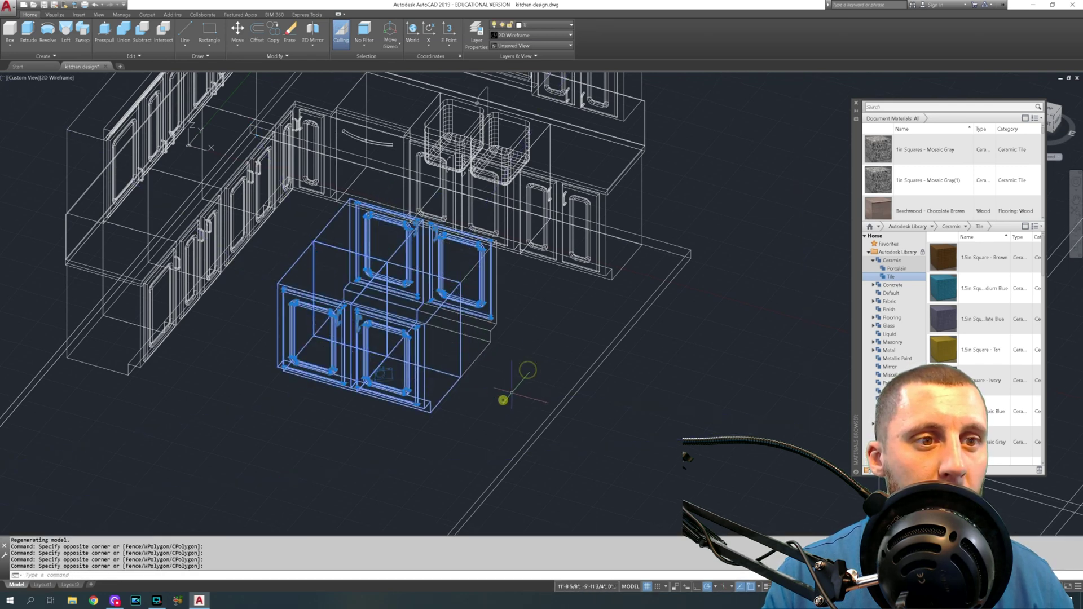
{"action": "type", "text": "m"}
{"action": "key", "text": "Return"}
{"action": "left_click", "coordinate": [528, 349]}
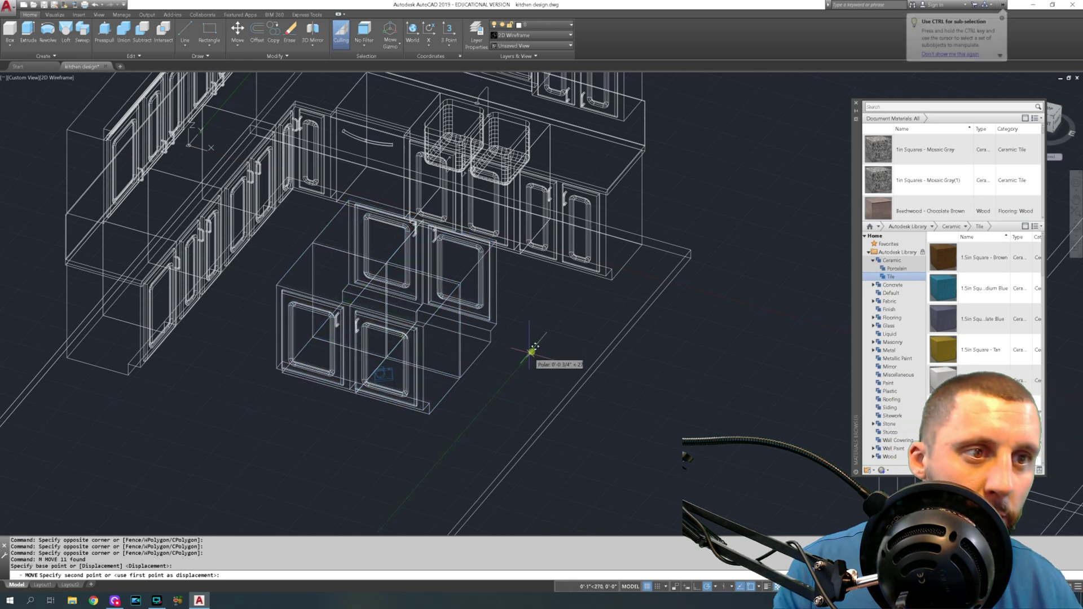
{"action": "type", "text": "6"}
{"action": "key", "text": "Return"}
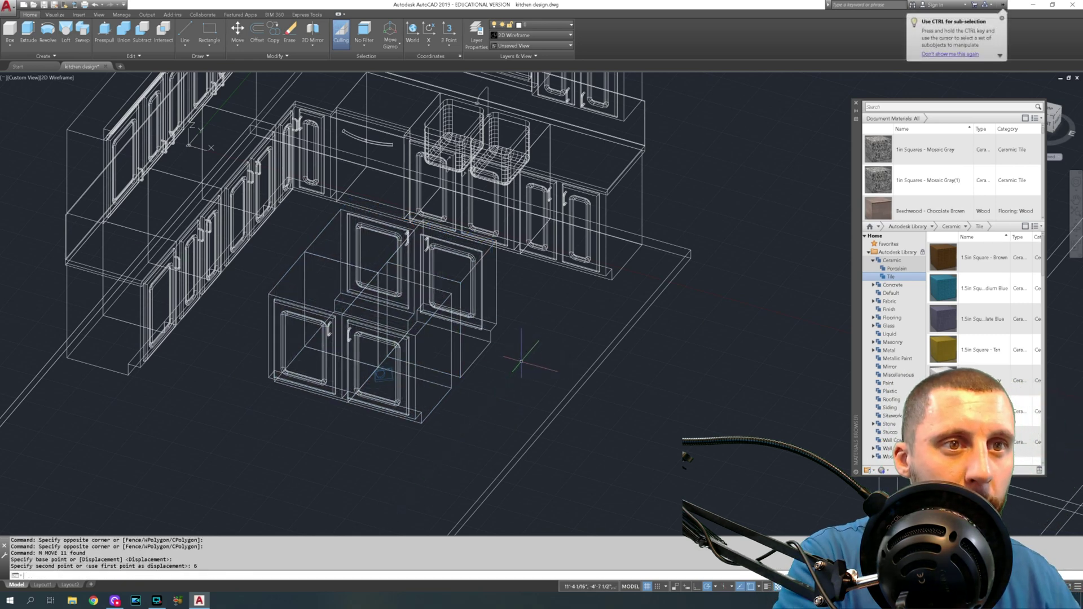
{"action": "left_click", "coordinate": [306, 234]}
{"action": "left_click", "coordinate": [301, 263]}
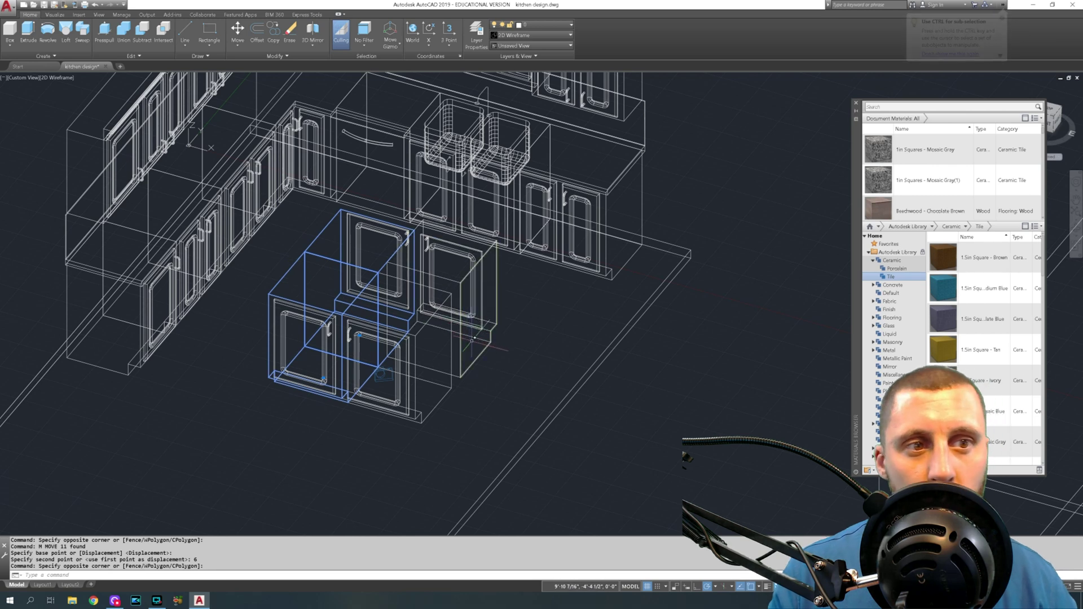
{"action": "key", "text": "ctrl+z"}
- Move the island's doors, handles and all cabinet boxes except the outer sink-side one 6 inches away from the sink run
{"action": "left_click", "coordinate": [470, 394]}
{"action": "left_click", "coordinate": [450, 358]}
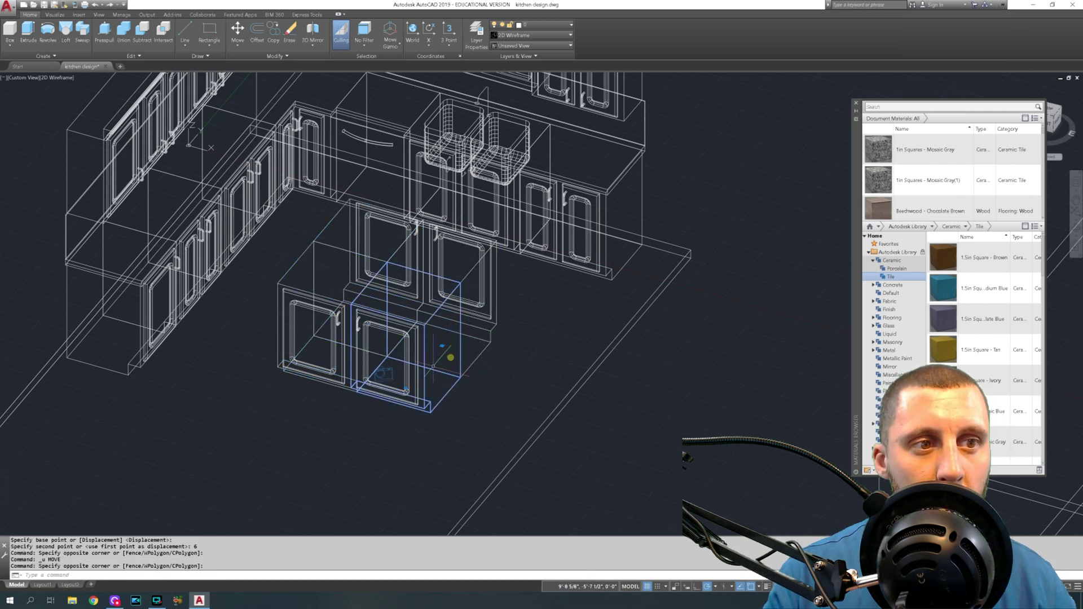
{"action": "left_click", "coordinate": [328, 262]}
{"action": "left_click", "coordinate": [304, 228]}
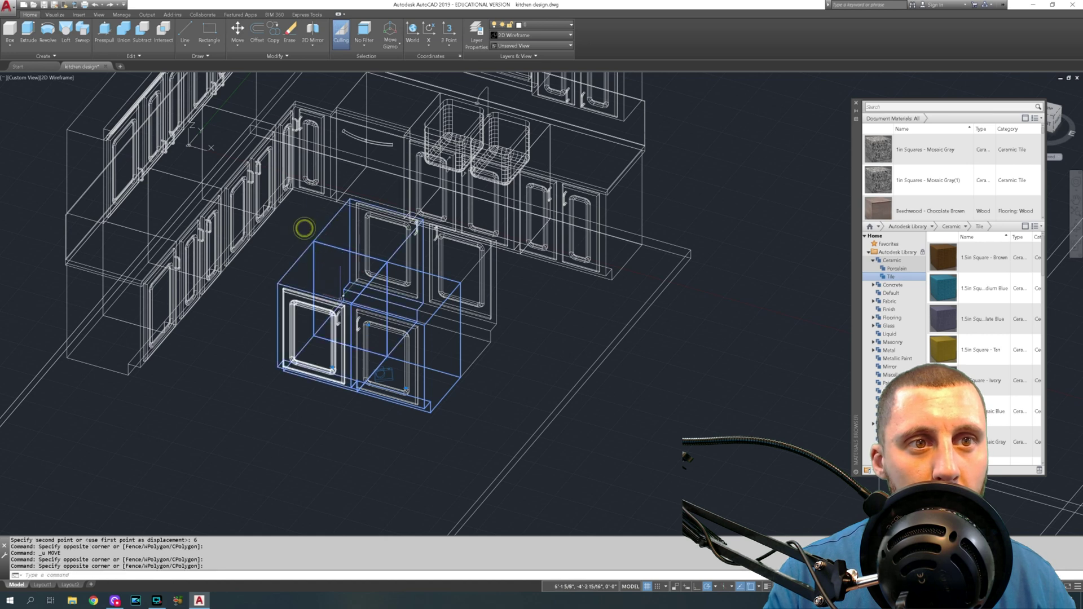
{"action": "left_click", "coordinate": [367, 297]}
{"action": "left_click", "coordinate": [362, 302]}
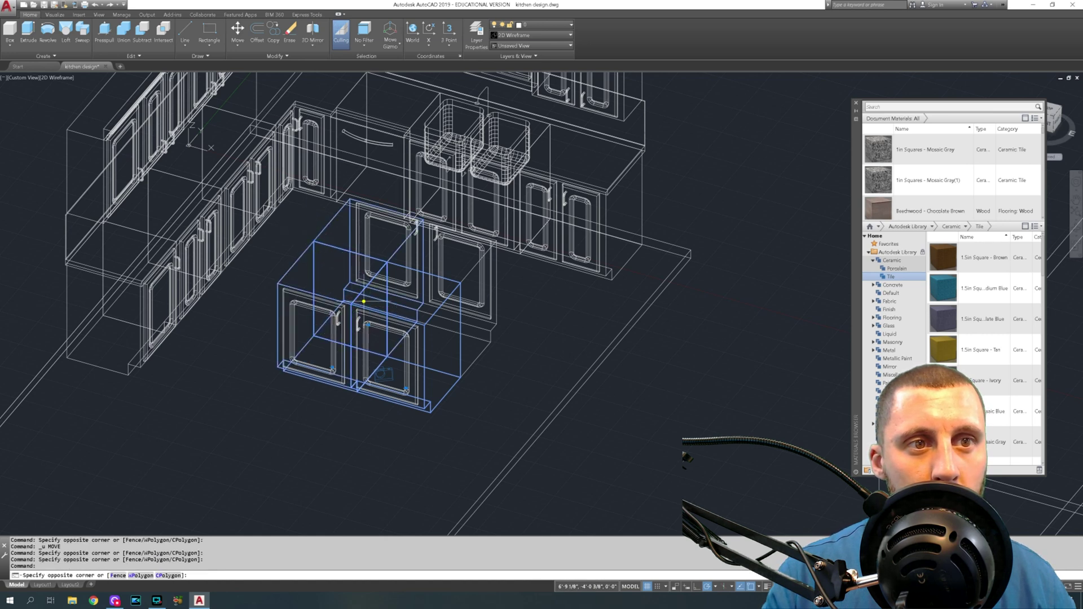
{"action": "left_click", "coordinate": [326, 326]}
{"action": "left_click", "coordinate": [442, 242]}
{"action": "left_click", "coordinate": [408, 246]}
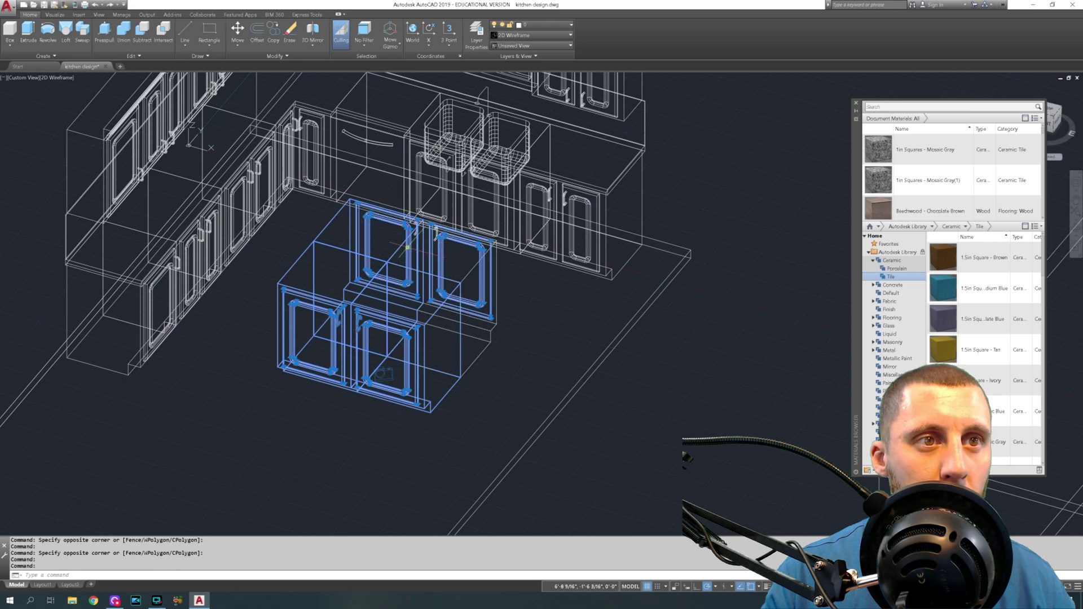
{"action": "left_click", "coordinate": [417, 233]}
{"action": "left_click", "coordinate": [434, 241]}
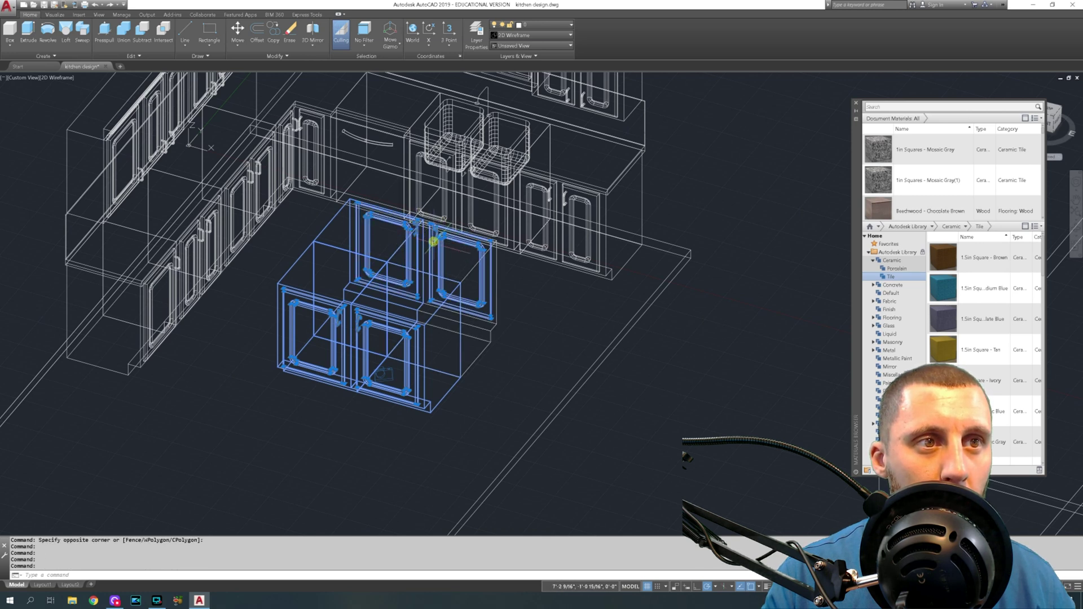
{"action": "type", "text": "m"}
{"action": "key", "text": "Return"}
{"action": "left_click", "coordinate": [545, 289]}
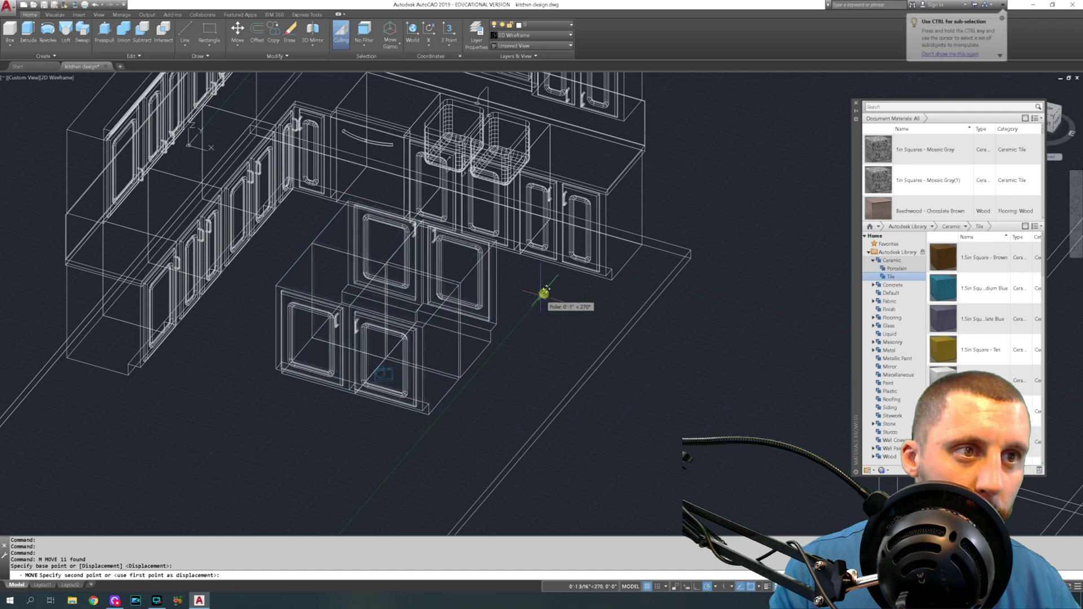
{"action": "type", "text": "6"}
{"action": "key", "text": "Return"}
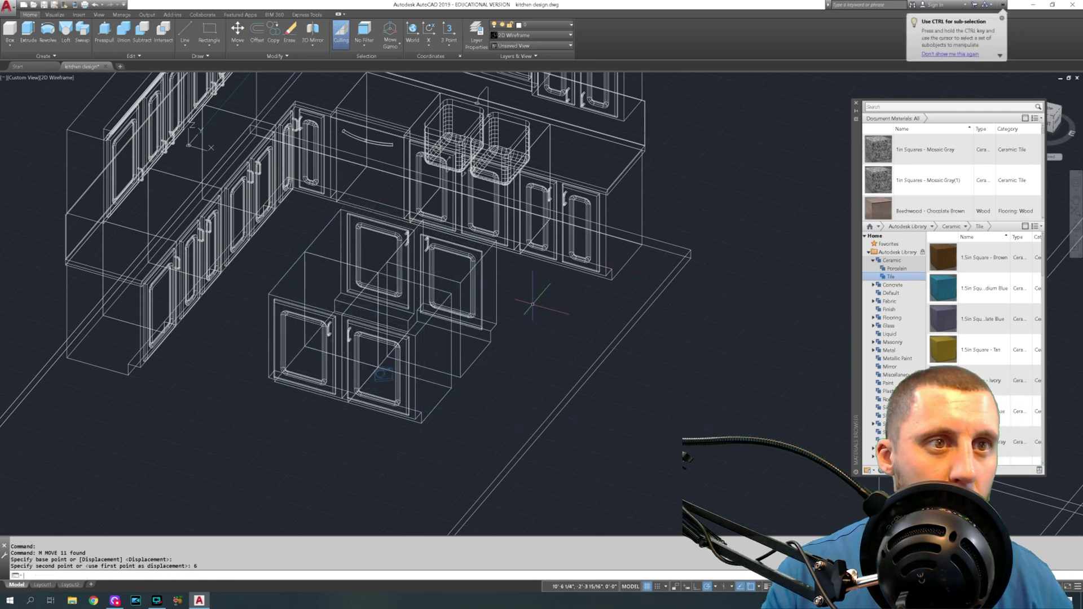
- Move the island's remaining outer sink-side cabinet box 6 inches away from the sink run
{"action": "left_click", "coordinate": [475, 353]}
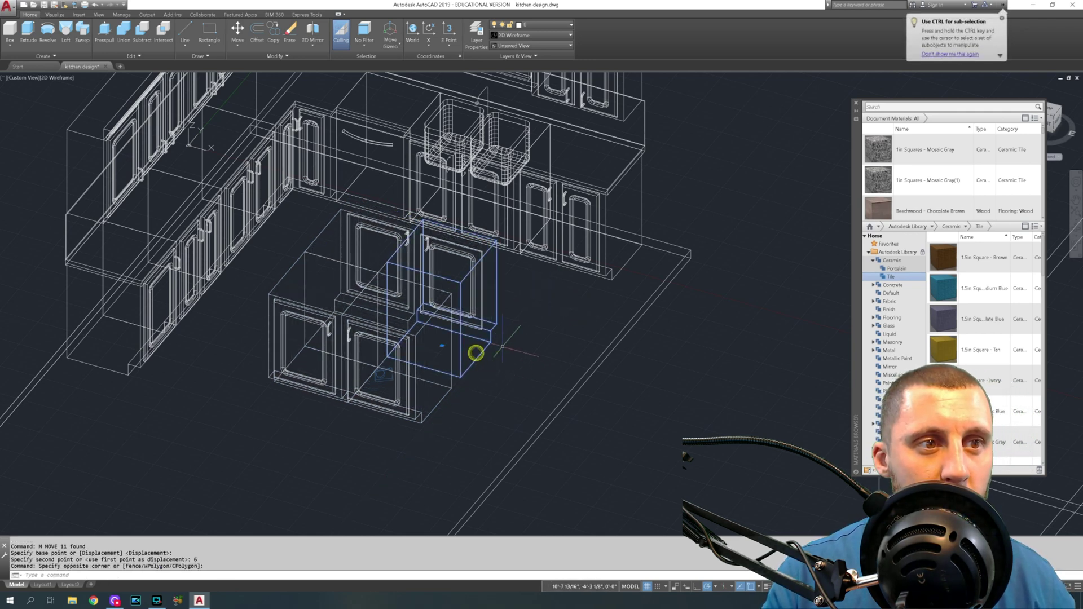
{"action": "left_click", "coordinate": [502, 346]}
{"action": "type", "text": "m"}
{"action": "key", "text": "Return"}
{"action": "left_click", "coordinate": [528, 322]}
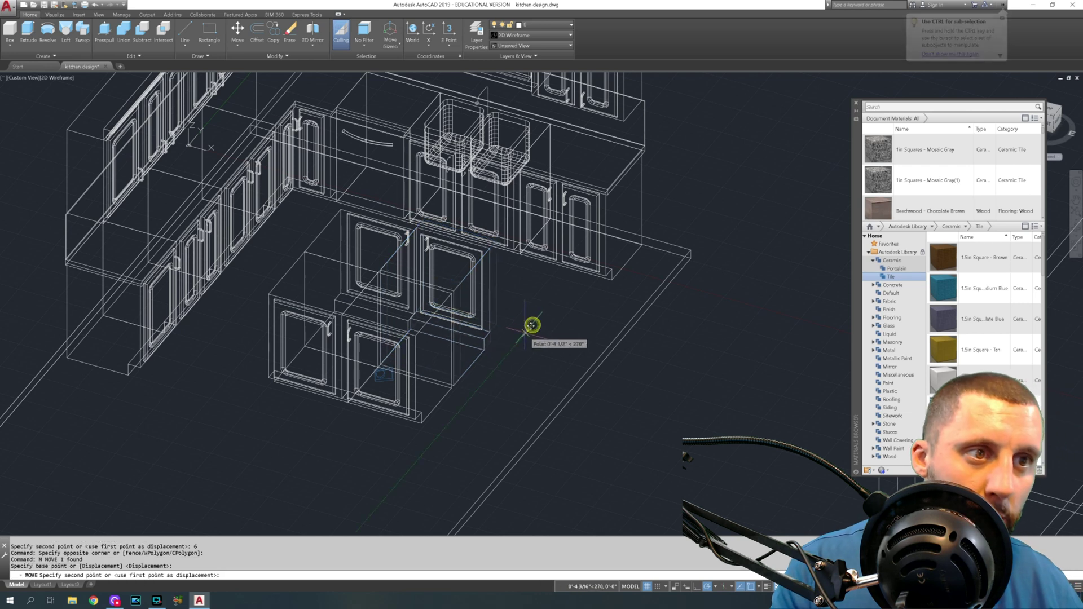
{"action": "type", "text": "6"}
{"action": "key", "text": "Return"}
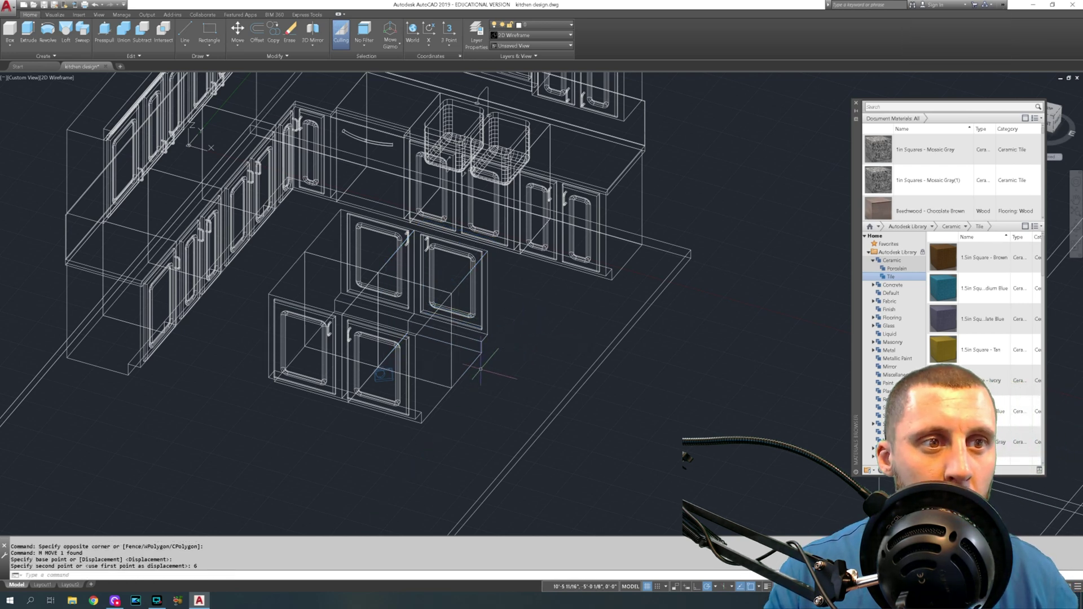
- Move all of the island's cabinets, doors and handles 6 inches away from the long cabinet run opposite its end
{"action": "left_click", "coordinate": [473, 395]}
{"action": "left_click", "coordinate": [435, 364]}
{"action": "left_click", "coordinate": [310, 249]}
{"action": "left_click", "coordinate": [293, 266]}
{"action": "left_click", "coordinate": [370, 419]}
{"action": "left_click", "coordinate": [298, 314]}
{"action": "left_click", "coordinate": [446, 270]}
{"action": "left_click", "coordinate": [377, 232]}
{"action": "type", "text": "m"}
{"action": "key", "text": "Return"}
{"action": "left_click", "coordinate": [522, 305]}
{"action": "type", "text": "6"}
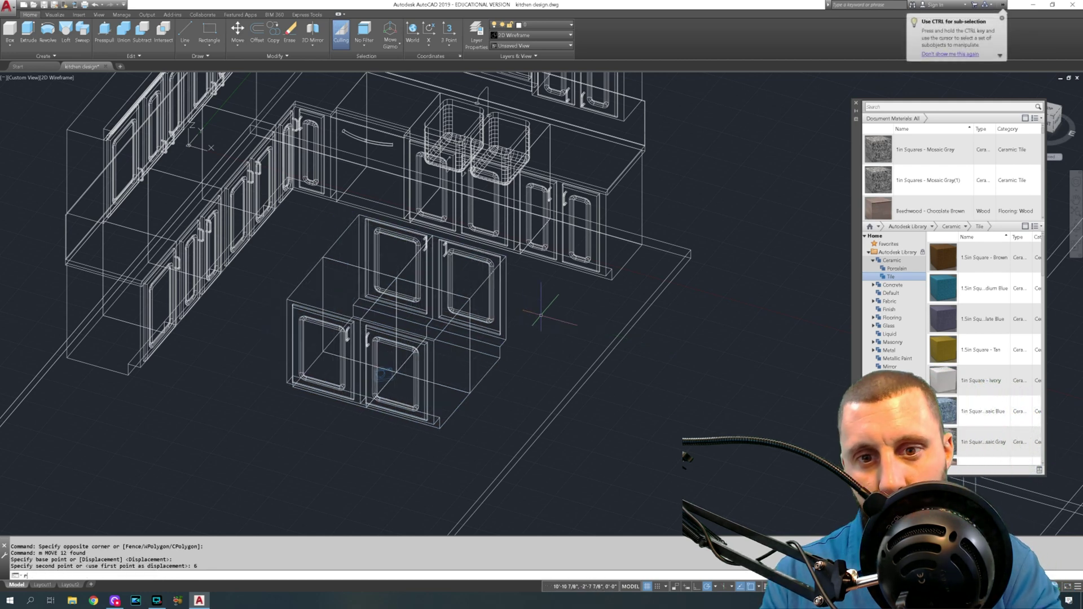
{"action": "type", "text": "rectang"}
- Draw a rectangle over the top of the island cabinets, from one outer corner to the diagonally opposite corner
{"action": "key", "text": "Return"}
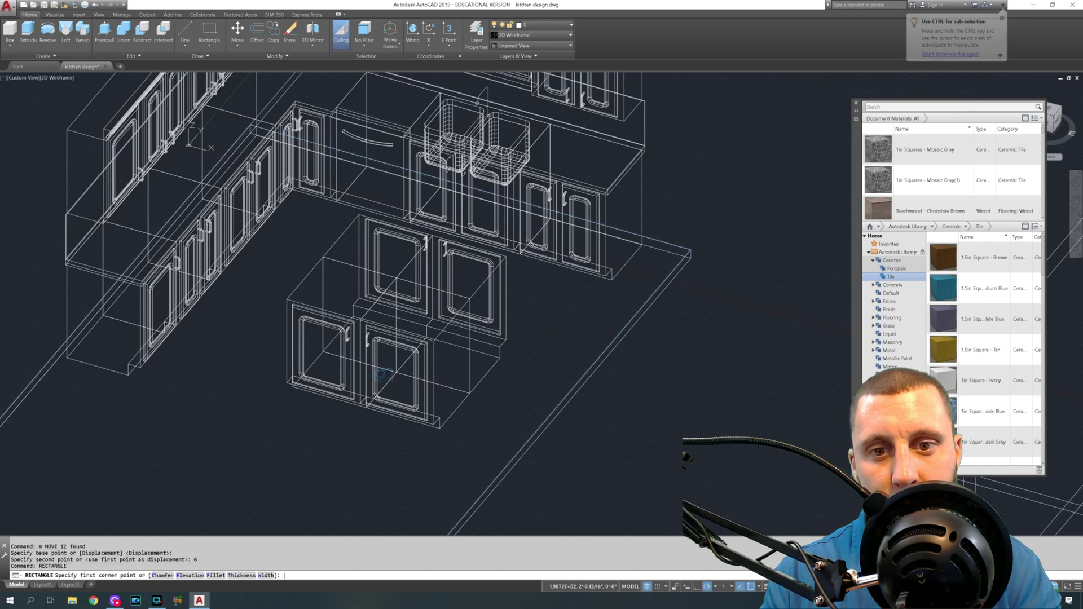
{"action": "left_click", "coordinate": [287, 299]}
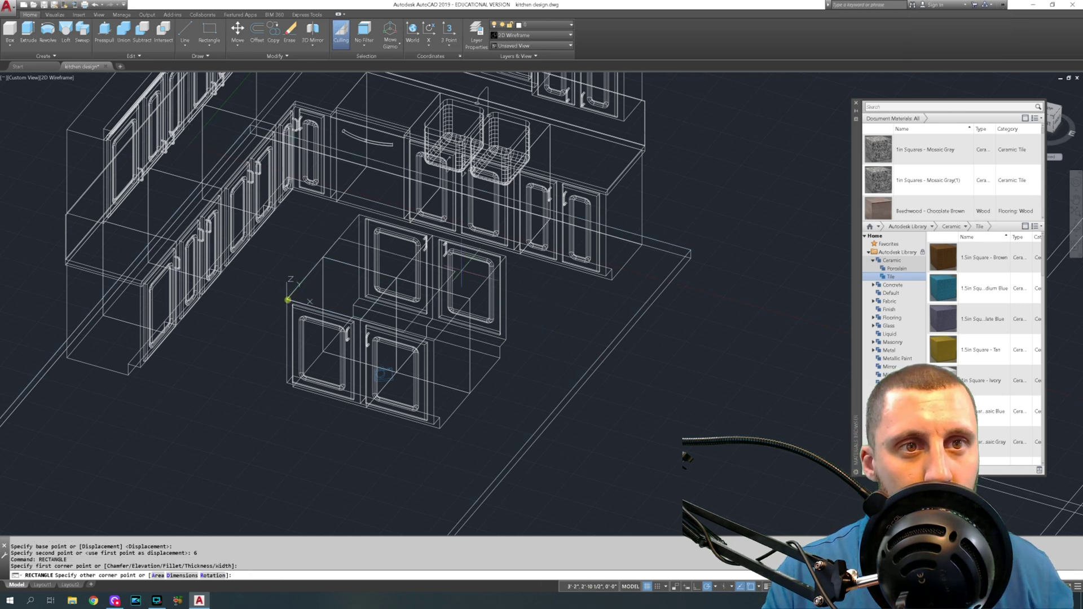
{"action": "left_click", "coordinate": [507, 256]}
{"action": "key", "text": "Escape"}
- Stretch the rectangle's edge at the island end facing away from the long cabinet run 12 inches outward
{"action": "left_click", "coordinate": [475, 292]}
{"action": "left_click", "coordinate": [470, 298]}
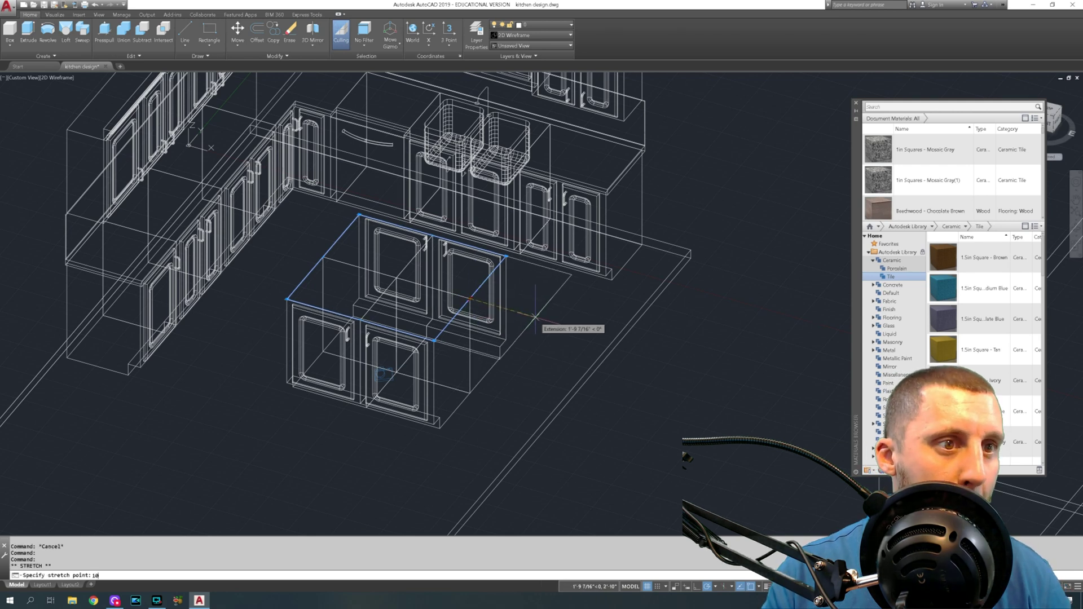
{"action": "key", "text": "Return"}
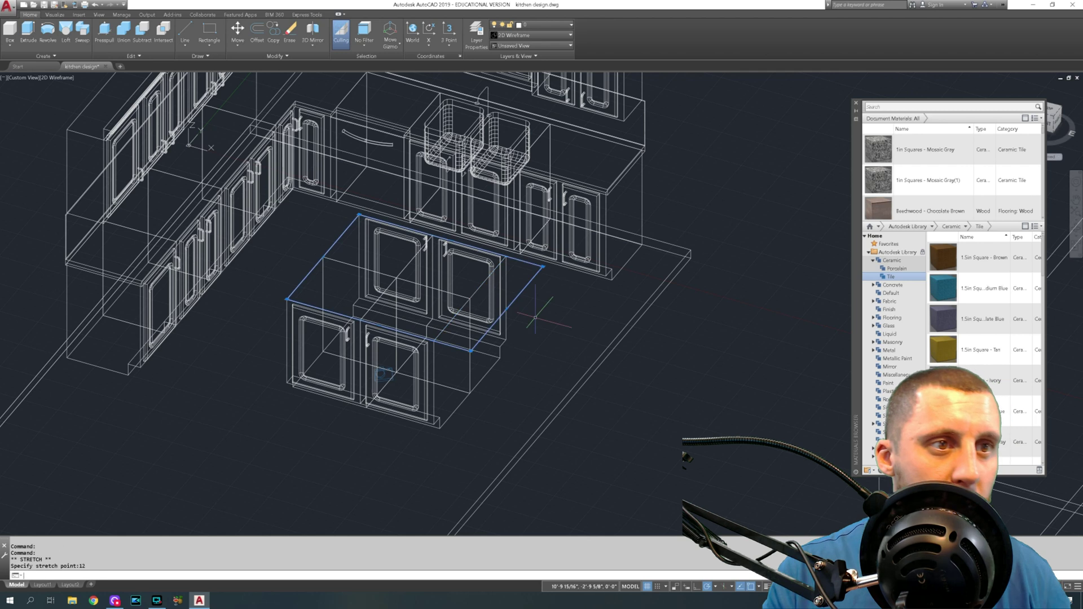
- Stretch the rectangle's other three edges outward 1 inch each, overhanging the island cabinets
{"action": "left_click", "coordinate": [323, 258]}
{"action": "type", "text": "1"}
{"action": "key", "text": "Return"}
{"action": "left_click", "coordinate": [377, 326]}
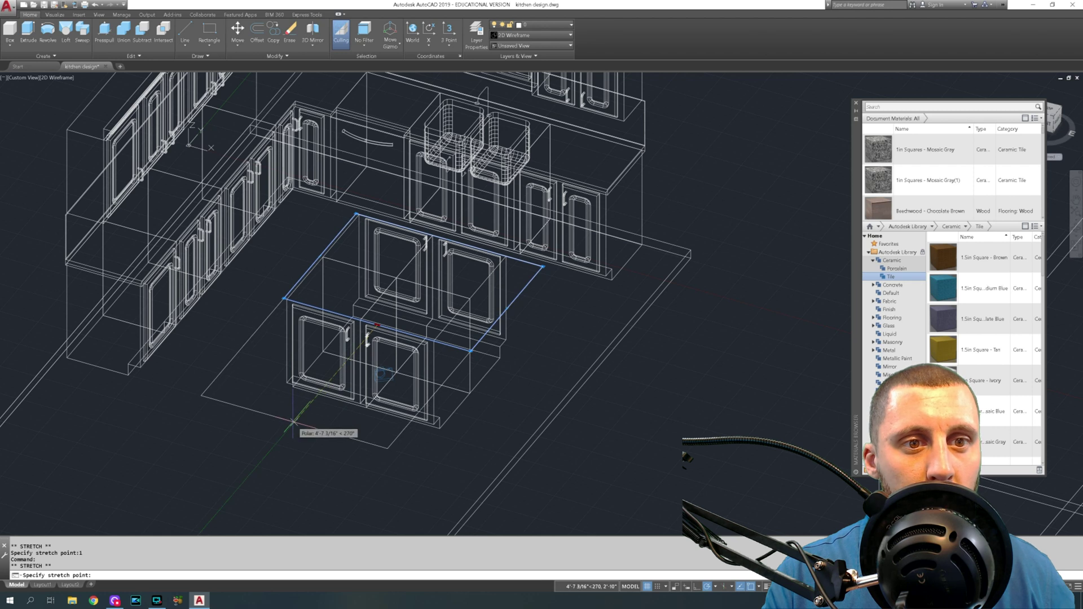
{"action": "type", "text": "1"}
{"action": "key", "text": "Return"}
{"action": "left_click", "coordinate": [450, 240]}
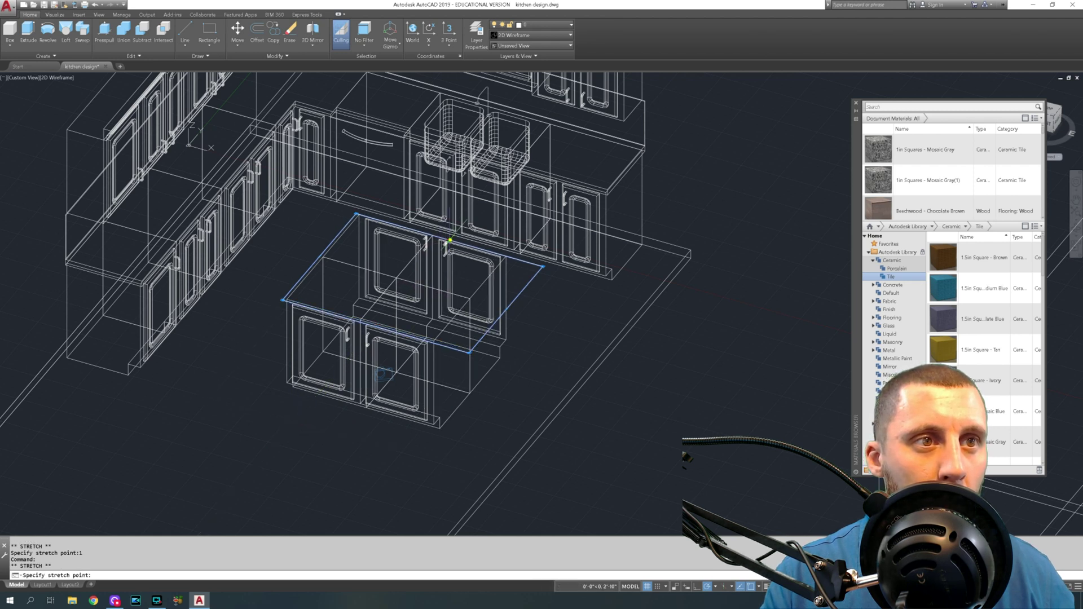
{"action": "type", "text": "1"}
{"action": "key", "text": "Return"}
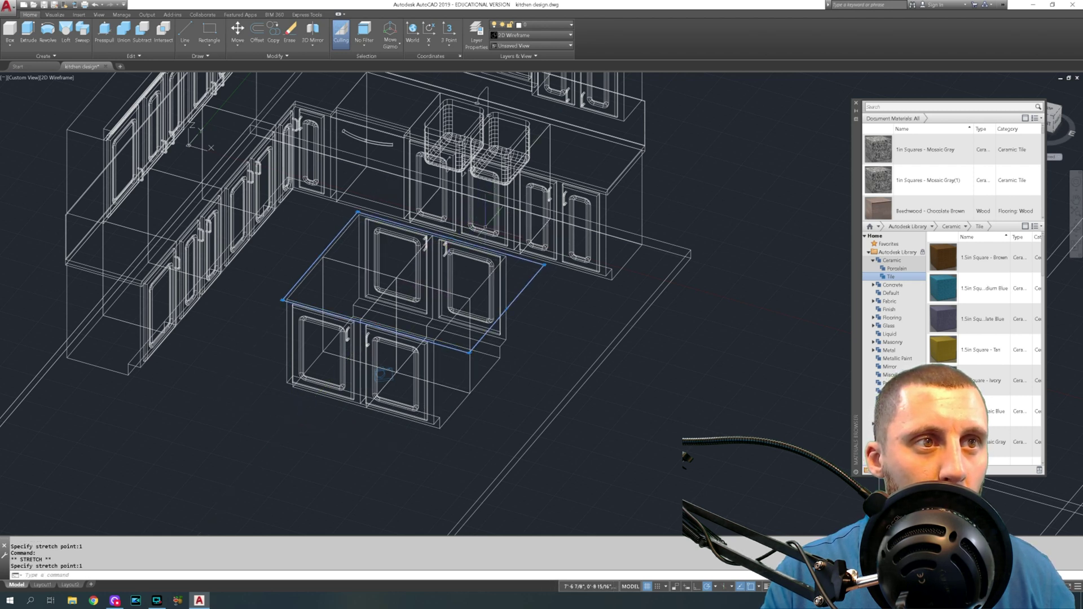
- Extrude the island's overhanging rectangle 1 inch into a countertop
{"action": "type", "text": "extrud"}
{"action": "key", "text": "Return"}
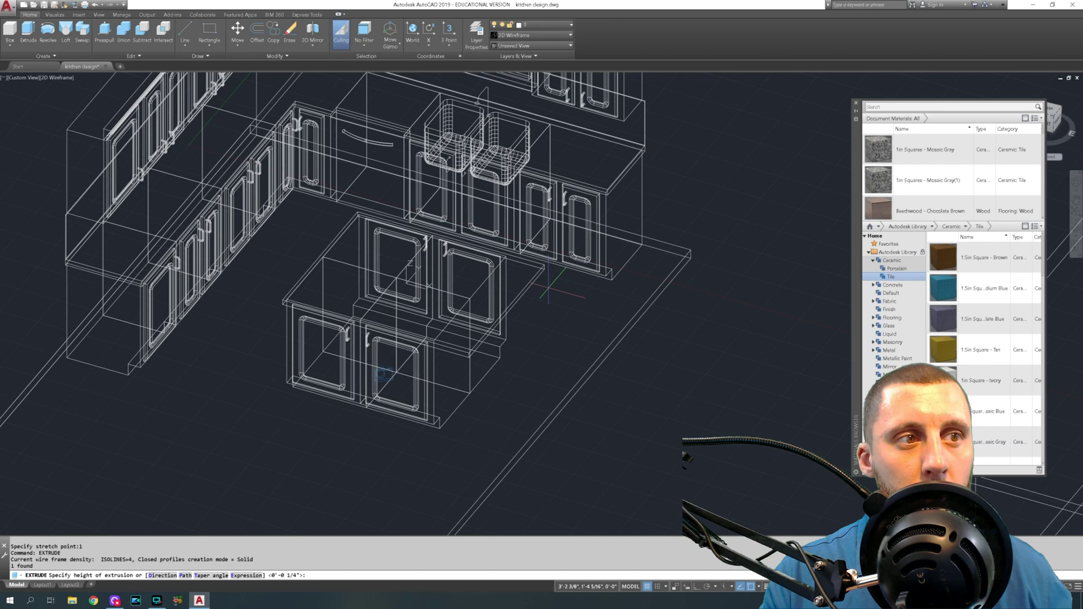
{"action": "type", "text": "1"}
{"action": "key", "text": "Return"}
- Measure the existing L-shaped countertop's thickness with a temporary vertical line at its front corner, and erase the line
{"action": "middle_click_drag", "start_coordinate": [395, 282], "coordinate": [514, 244]}
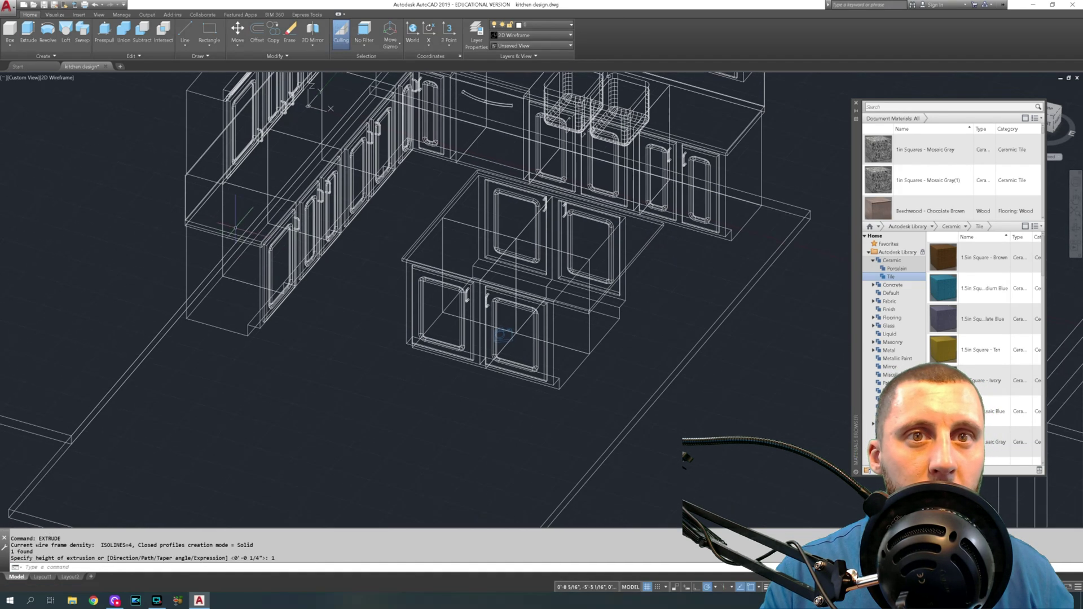
{"action": "scroll", "coordinate": [197, 216], "scroll_direction": "up", "scroll_amount": 6}
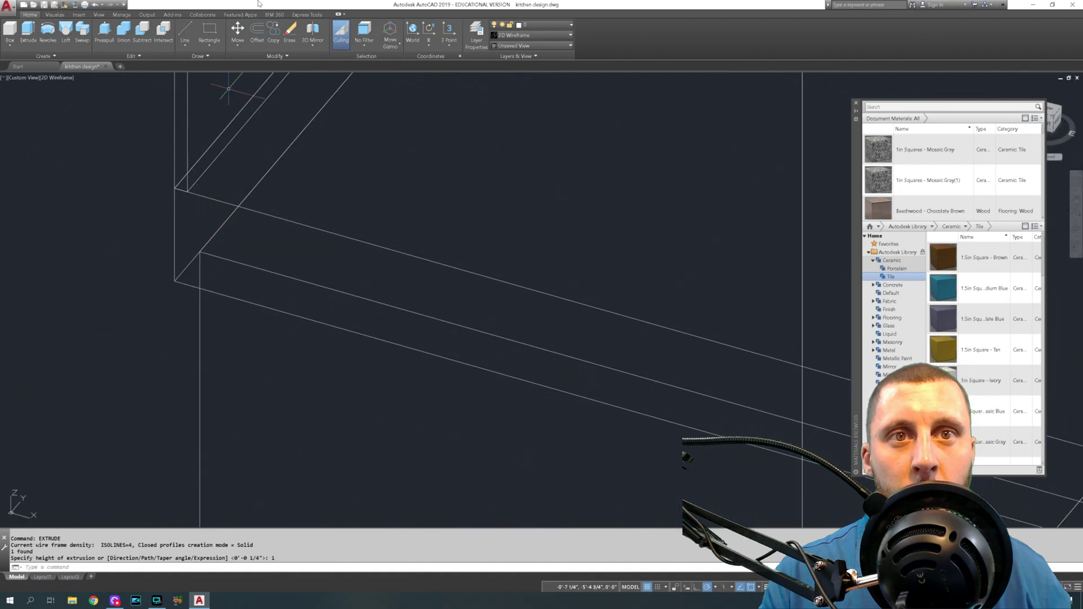
{"action": "left_click", "coordinate": [185, 33]}
{"action": "left_click", "coordinate": [175, 189]}
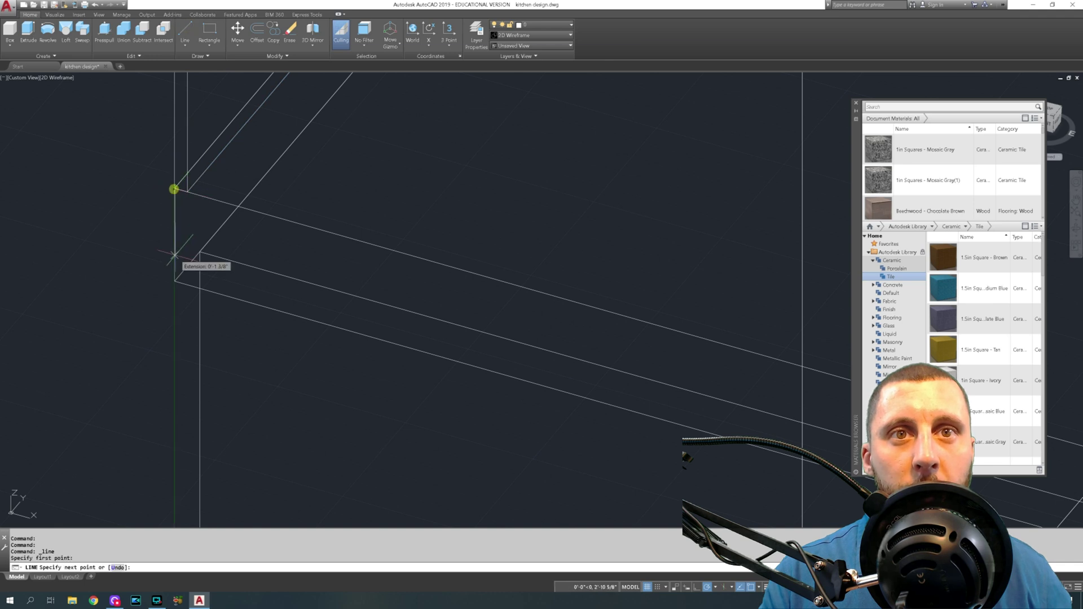
{"action": "key", "text": "Escape"}
{"action": "left_click", "coordinate": [173, 232]}
{"action": "right_click", "coordinate": [109, 210]}
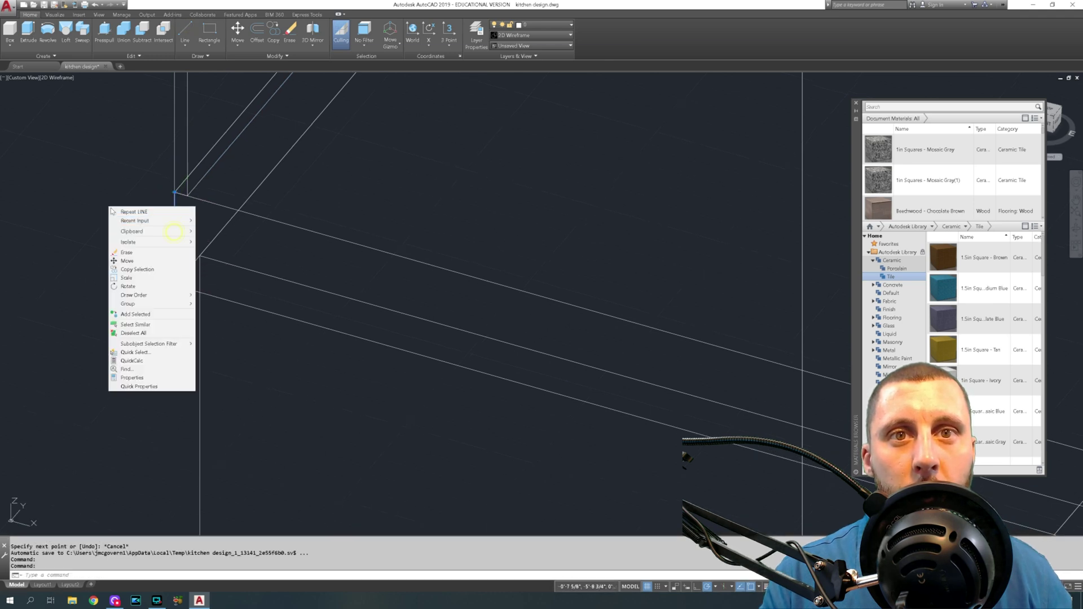
{"action": "left_click", "coordinate": [155, 377]}
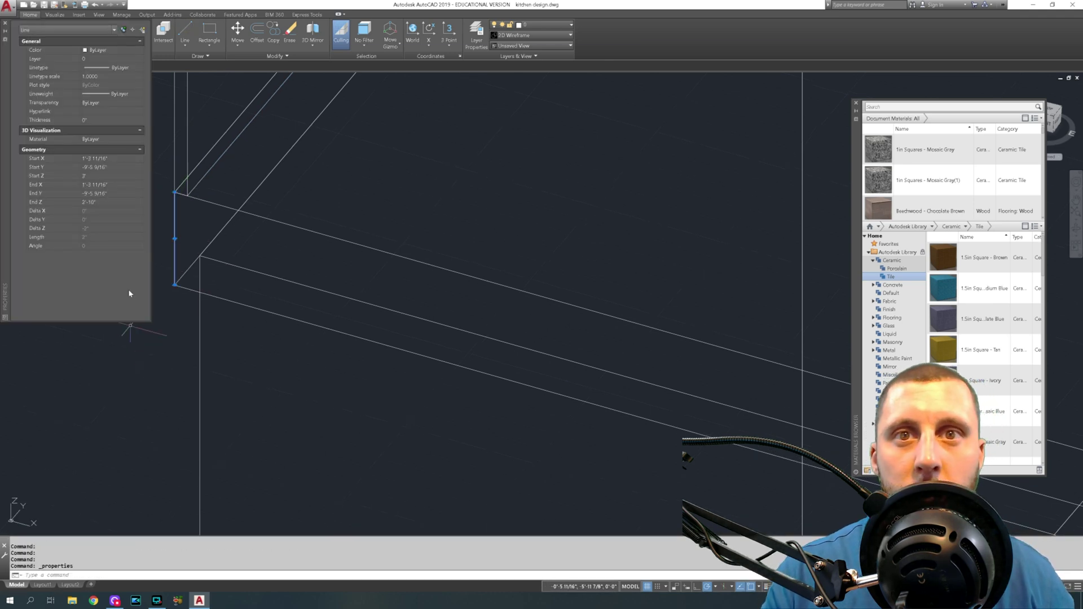
{"action": "left_click", "coordinate": [5, 25]}
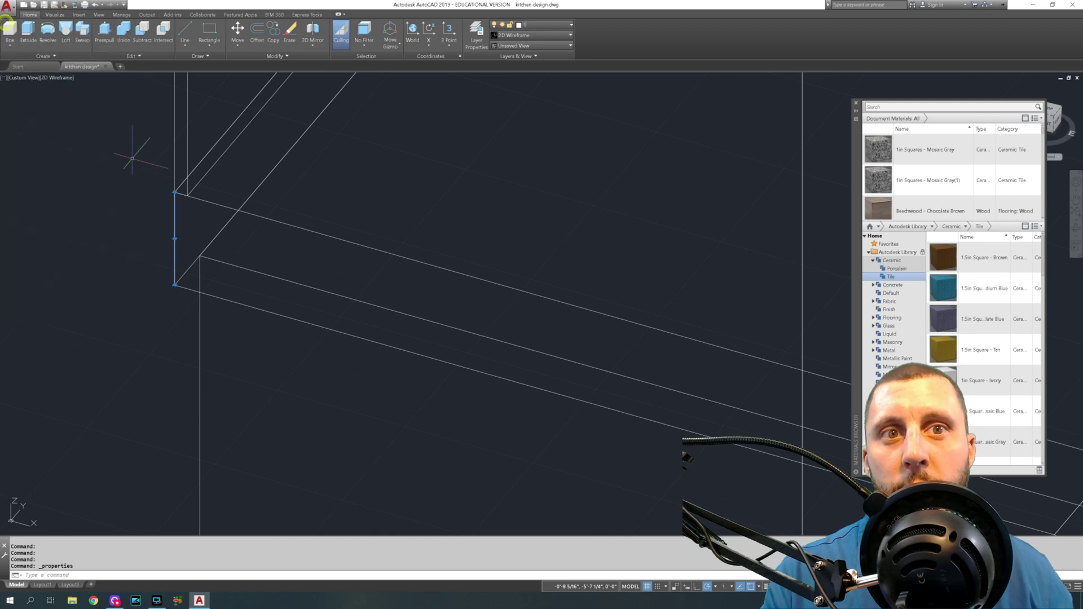
{"action": "key", "text": "Delete"}
- Raise the top face of the island countertop by 1 inch to thicken it
{"action": "scroll", "coordinate": [156, 206], "scroll_direction": "down", "scroll_amount": 6}
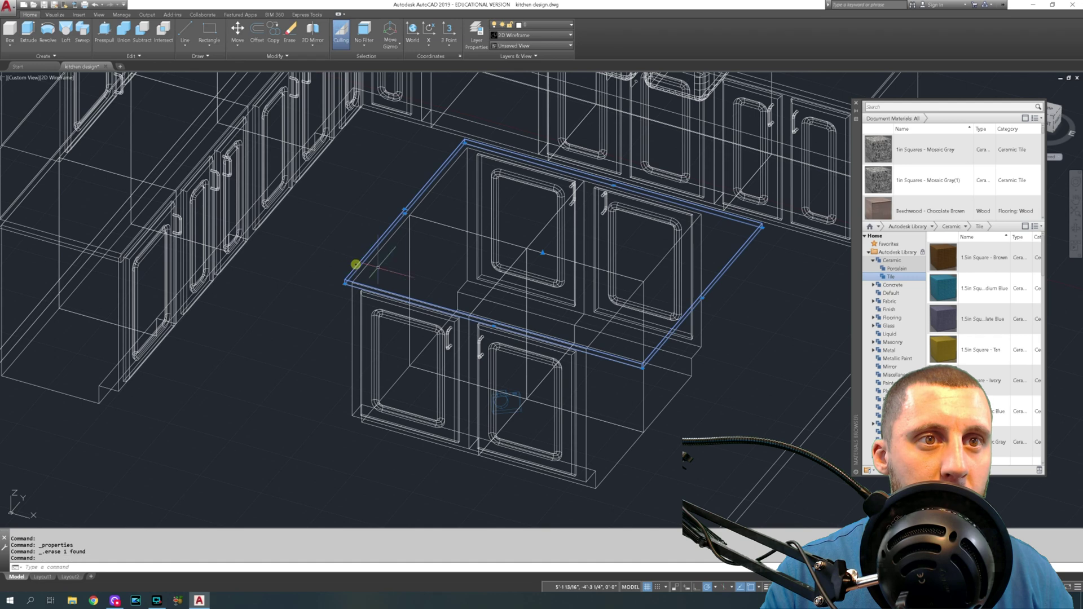
{"action": "left_click", "coordinate": [357, 266]}
{"action": "left_click", "coordinate": [543, 252]}
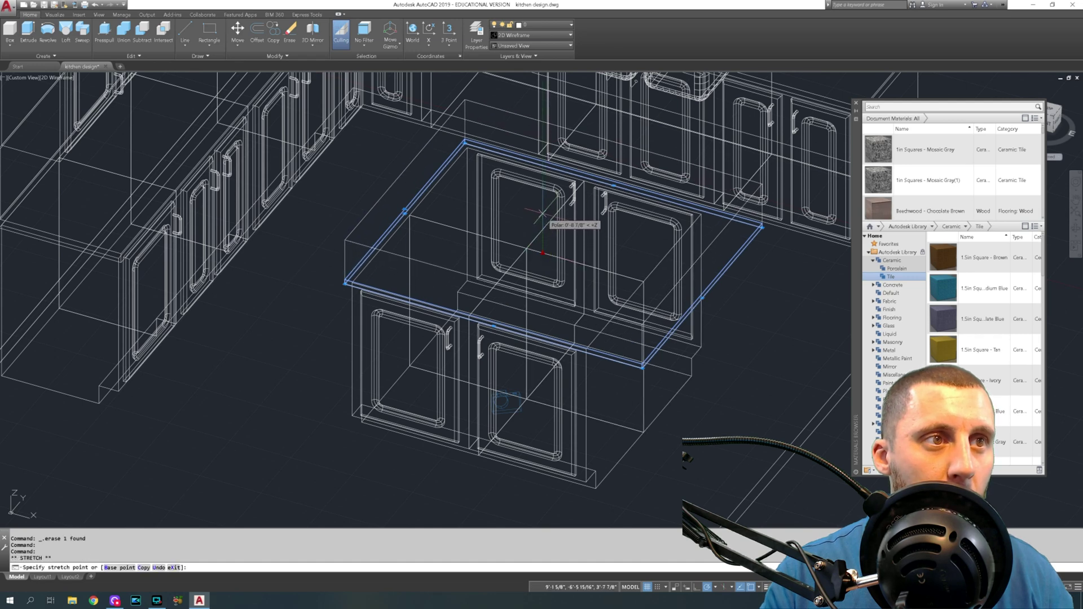
{"action": "type", "text": "1"}
{"action": "key", "text": "Return"}
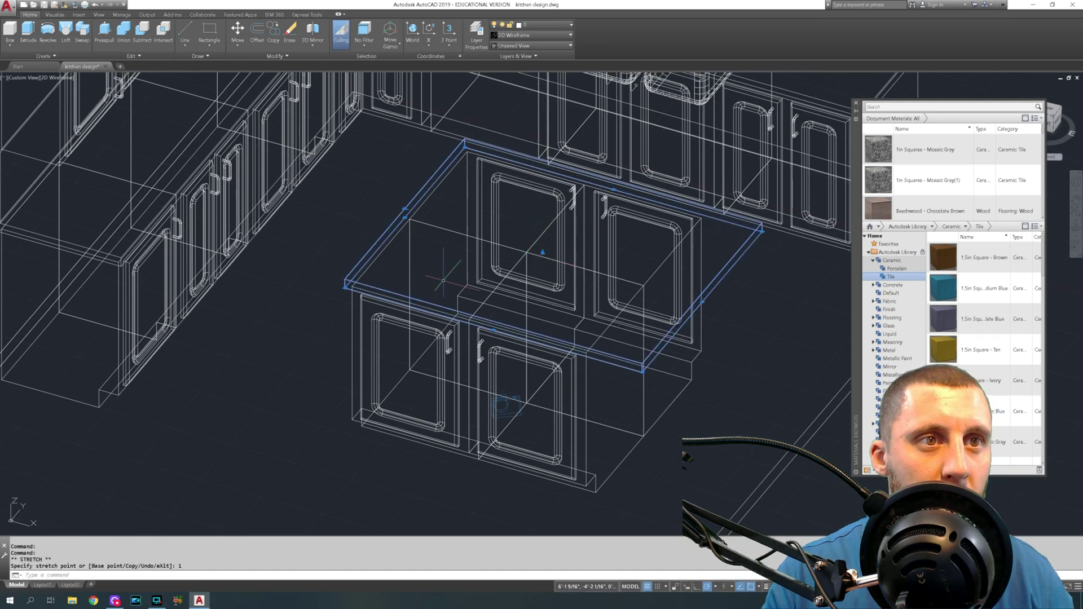
{"action": "key", "text": "Escape"}
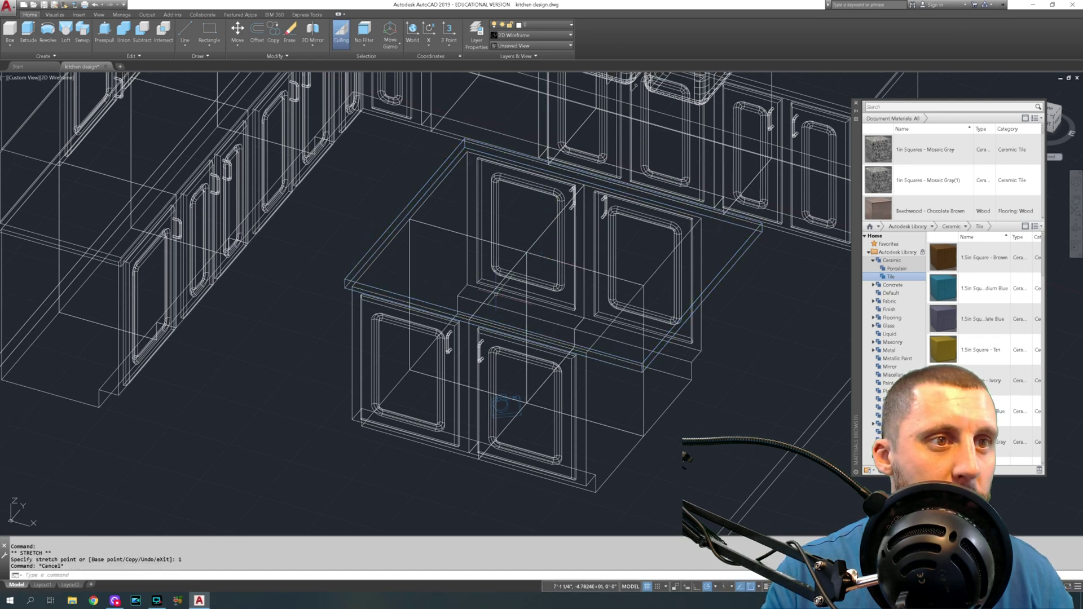
- Inspect the kitchen in the Conceptual visual style and switch the display to Realistic
{"action": "left_click", "coordinate": [63, 77]}
{"action": "left_click", "coordinate": [89, 105]}
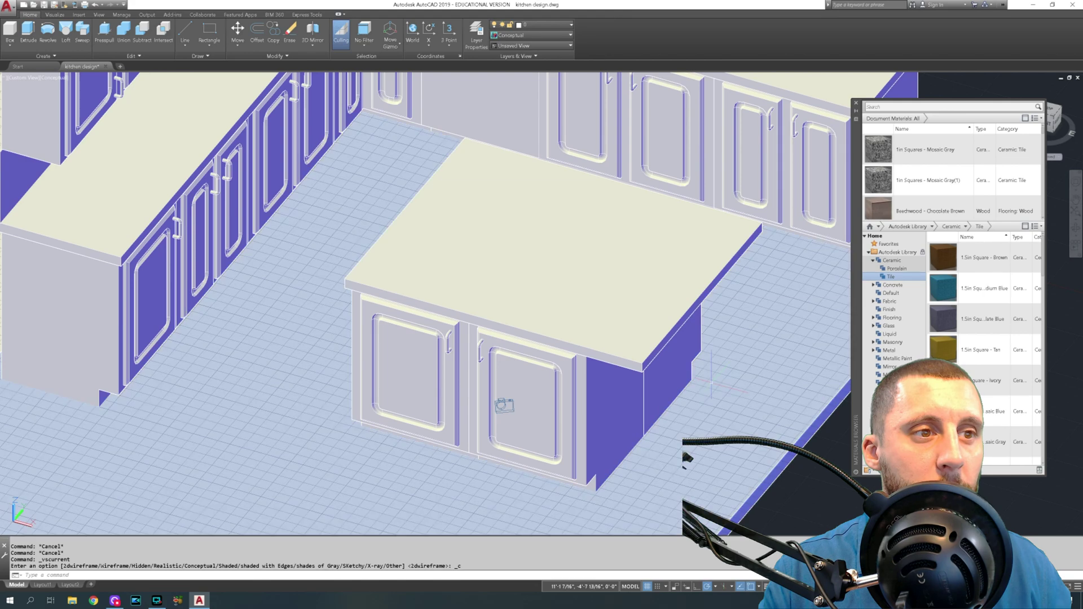
{"action": "scroll", "coordinate": [689, 447], "scroll_direction": "down", "scroll_amount": 5}
{"action": "scroll", "coordinate": [496, 392], "scroll_direction": "up", "scroll_amount": 3}
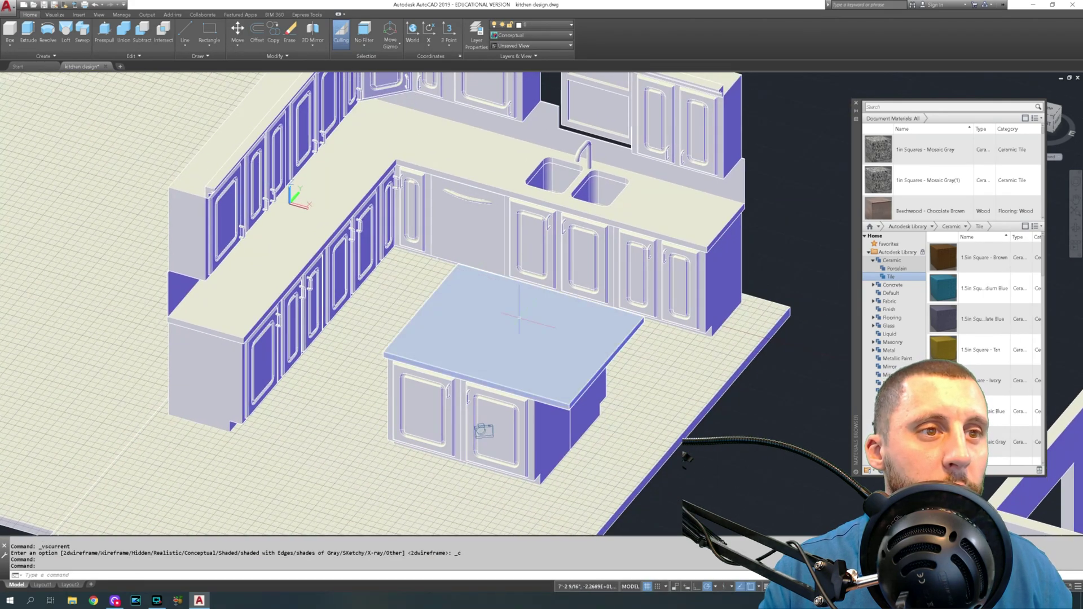
{"action": "scroll", "coordinate": [486, 338], "scroll_direction": "down", "scroll_amount": 4}
{"action": "scroll", "coordinate": [493, 362], "scroll_direction": "up", "scroll_amount": 2}
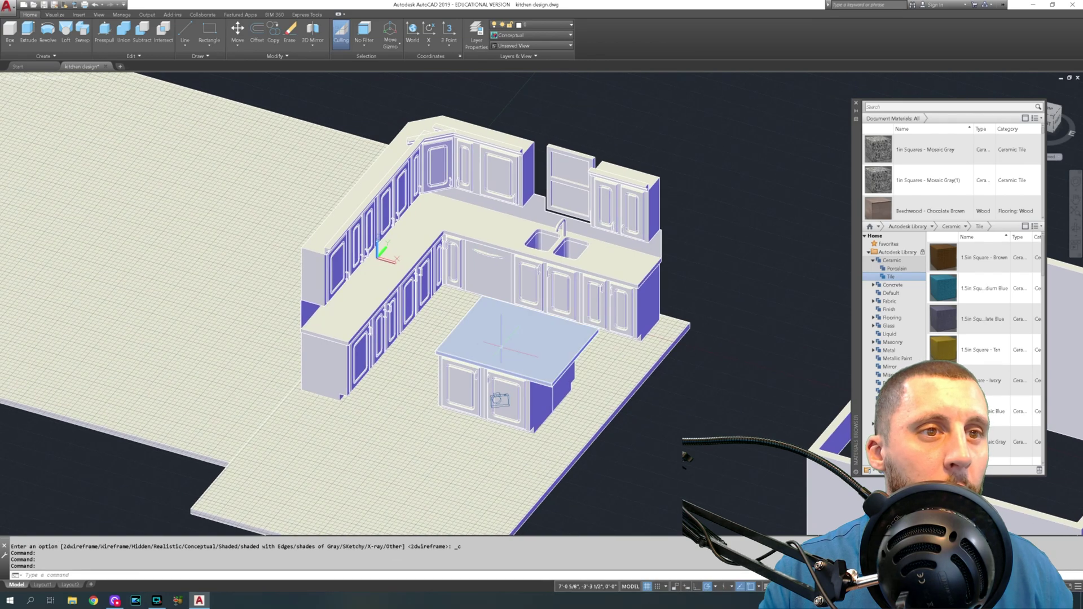
{"action": "left_click", "coordinate": [54, 79]}
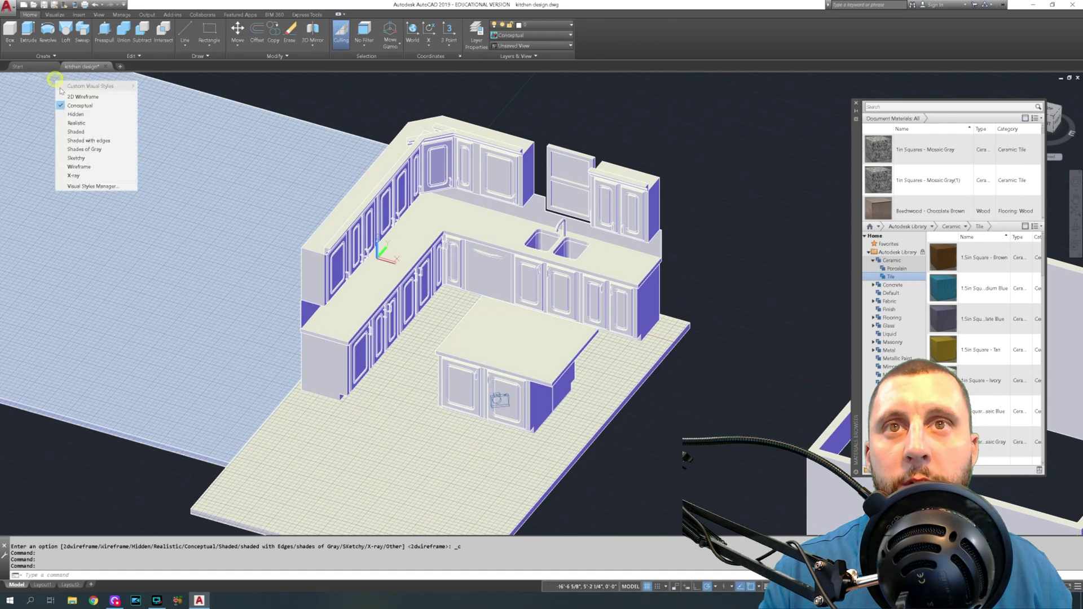
{"action": "left_click", "coordinate": [77, 119]}
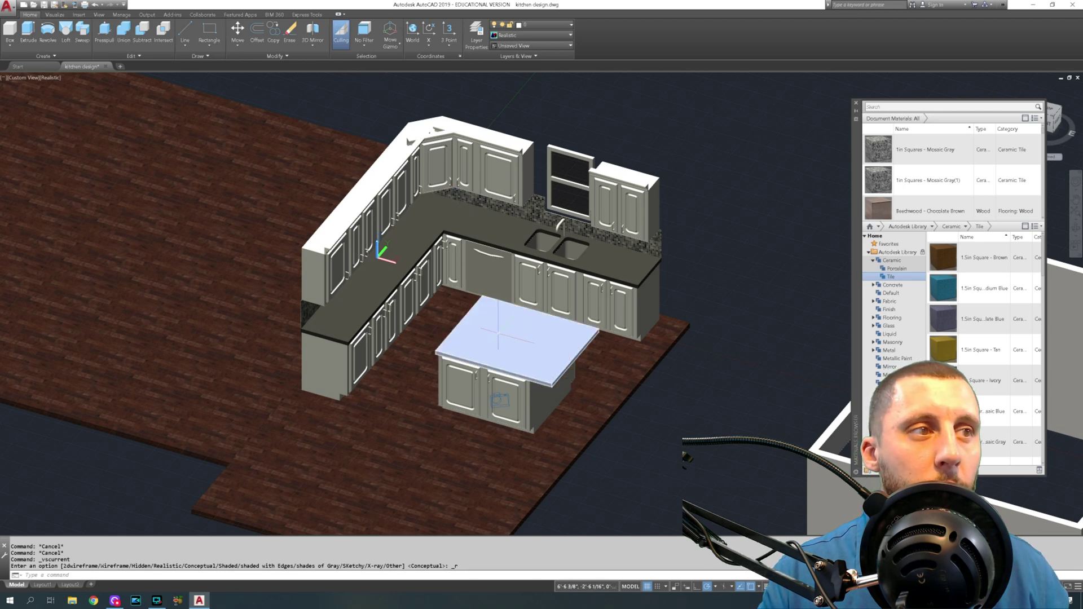
- Look through the document materials and check which material is assigned to the L-shaped countertop
{"action": "scroll", "coordinate": [982, 171], "scroll_direction": "down", "scroll_amount": 5}
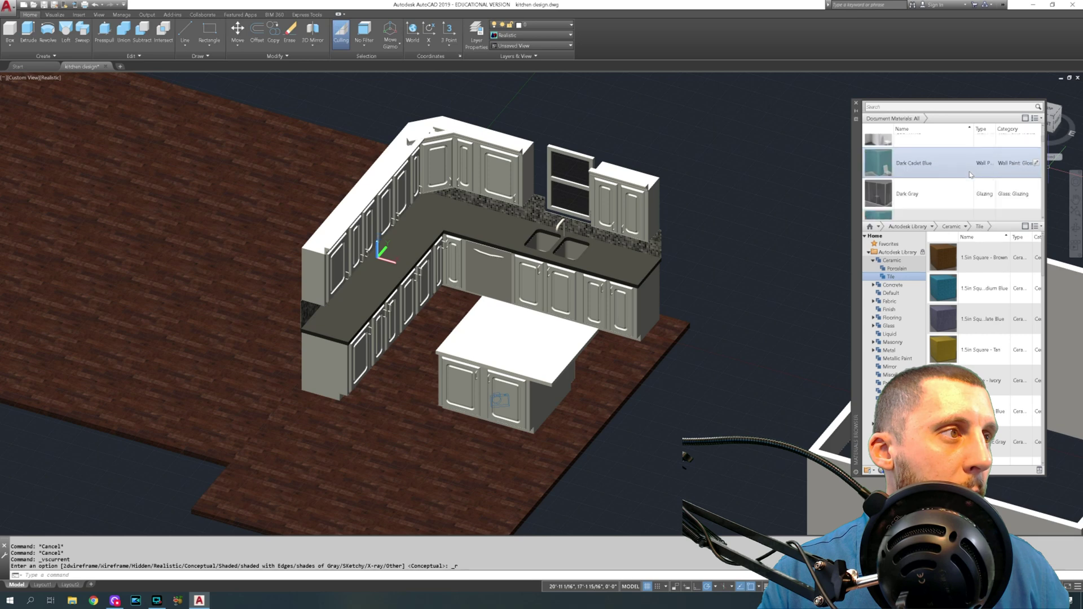
{"action": "scroll", "coordinate": [969, 172], "scroll_direction": "down", "scroll_amount": 6}
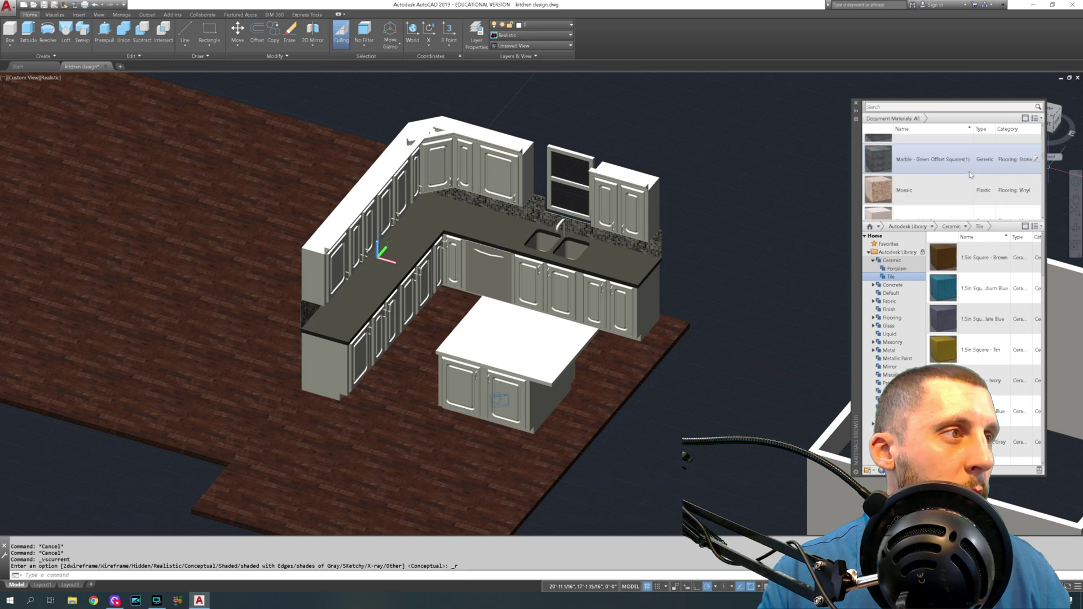
{"action": "scroll", "coordinate": [970, 172], "scroll_direction": "down", "scroll_amount": 3}
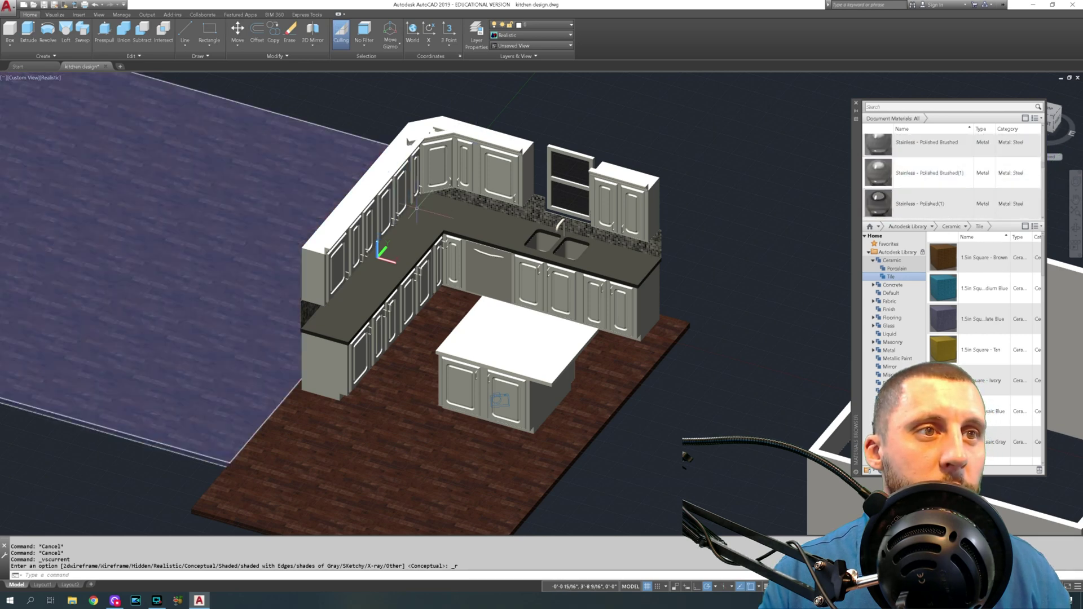
{"action": "left_click", "coordinate": [464, 214]}
{"action": "right_click", "coordinate": [703, 154]}
{"action": "left_click", "coordinate": [741, 323]}
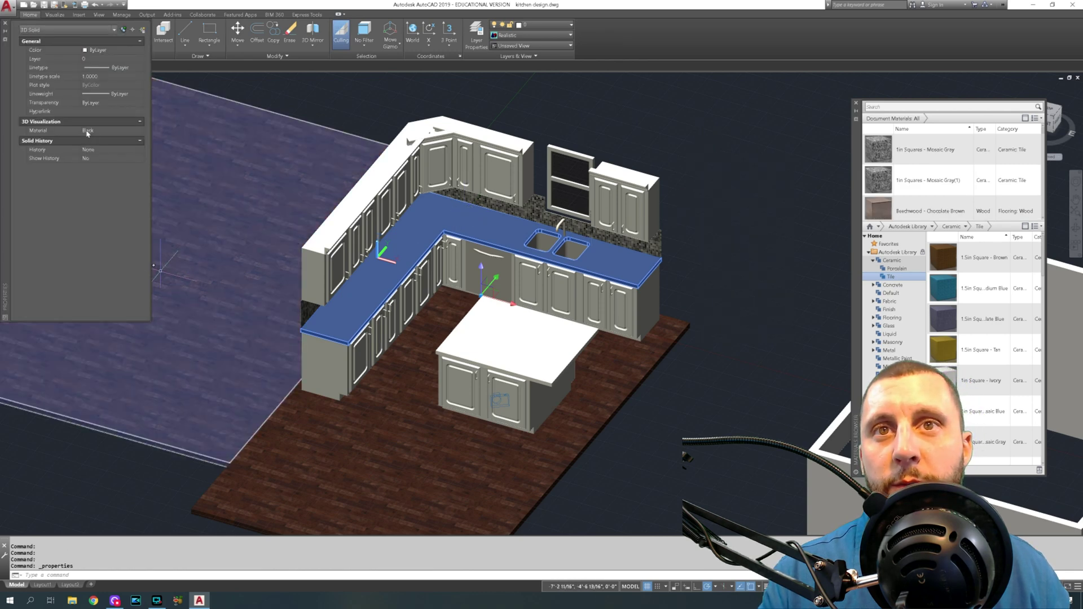
{"action": "left_click", "coordinate": [5, 23]}
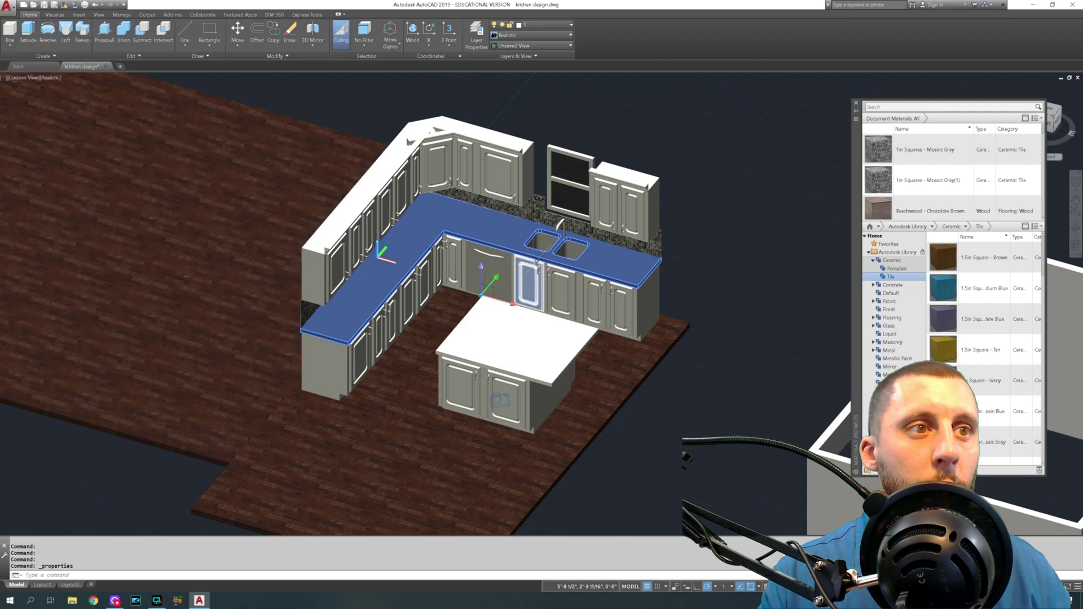
{"action": "key", "text": "Escape"}
{"action": "key", "text": "Escape"}
- Try to union the L-shaped countertop with the island countertop, and undo the union
{"action": "left_click", "coordinate": [126, 33]}
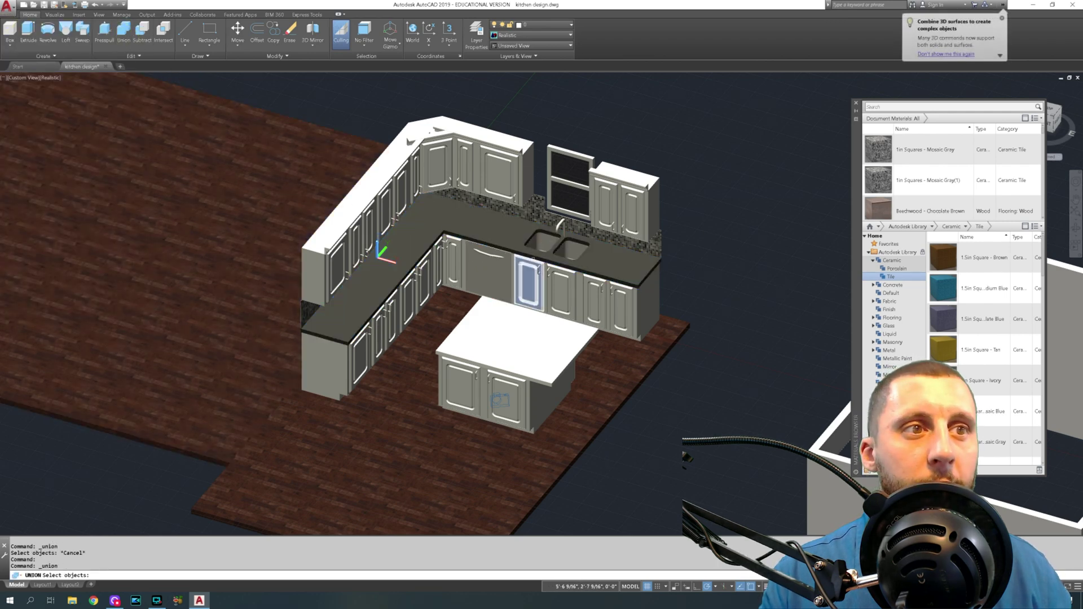
{"action": "left_click", "coordinate": [506, 227]}
{"action": "left_click", "coordinate": [496, 340]}
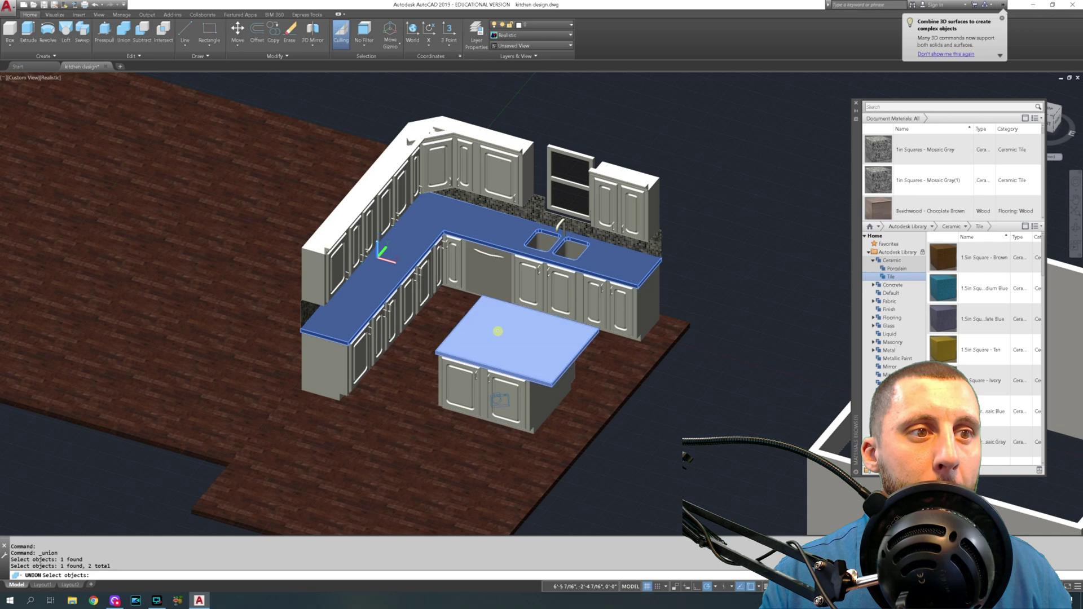
{"action": "key", "text": "Return"}
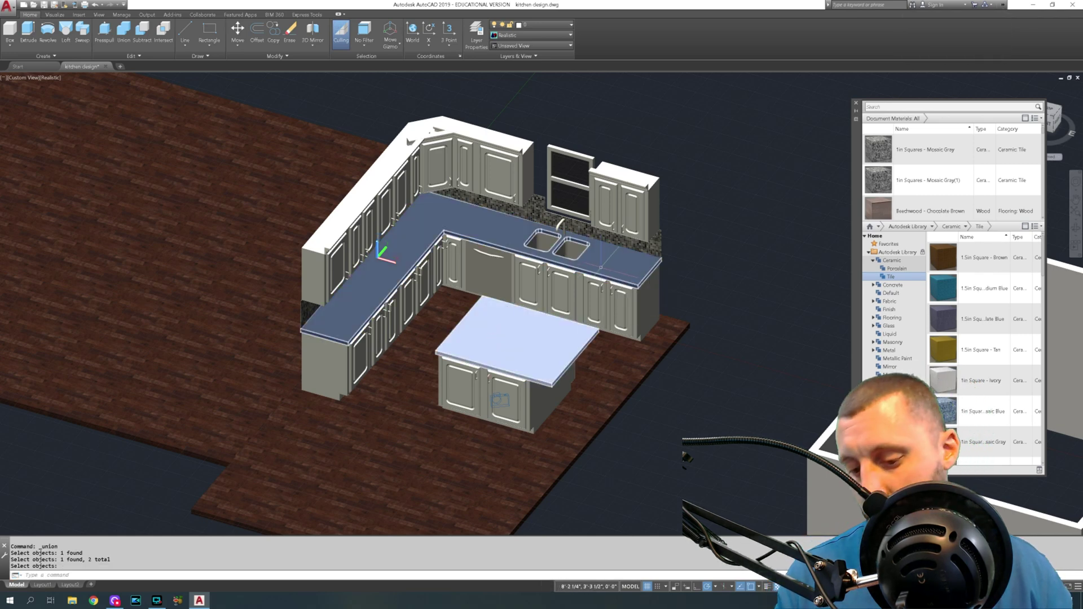
{"action": "key", "text": "Return"}
- Apply the Black paint material from the document materials to the island countertop
{"action": "scroll", "coordinate": [929, 182], "scroll_direction": "down", "scroll_amount": 2}
{"action": "left_click_drag", "start_coordinate": [903, 150], "coordinate": [536, 333]}
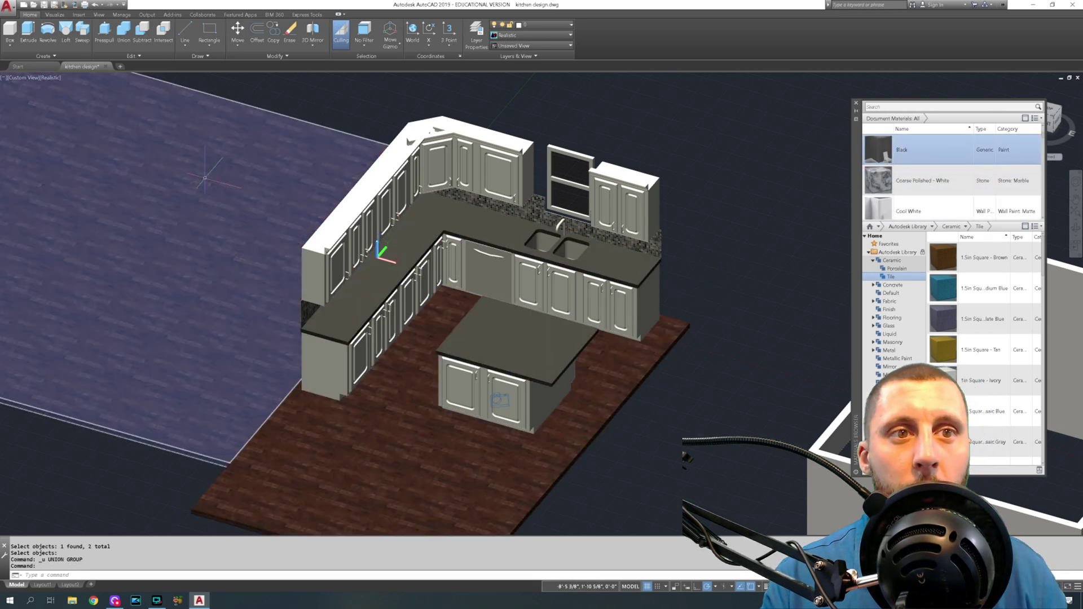
- Move the separate room walls solid 25' in the 180° direction, back around the kitchen
{"action": "scroll", "coordinate": [265, 208], "scroll_direction": "down", "scroll_amount": 3}
{"action": "scroll", "coordinate": [265, 208], "scroll_direction": "down", "scroll_amount": 2}
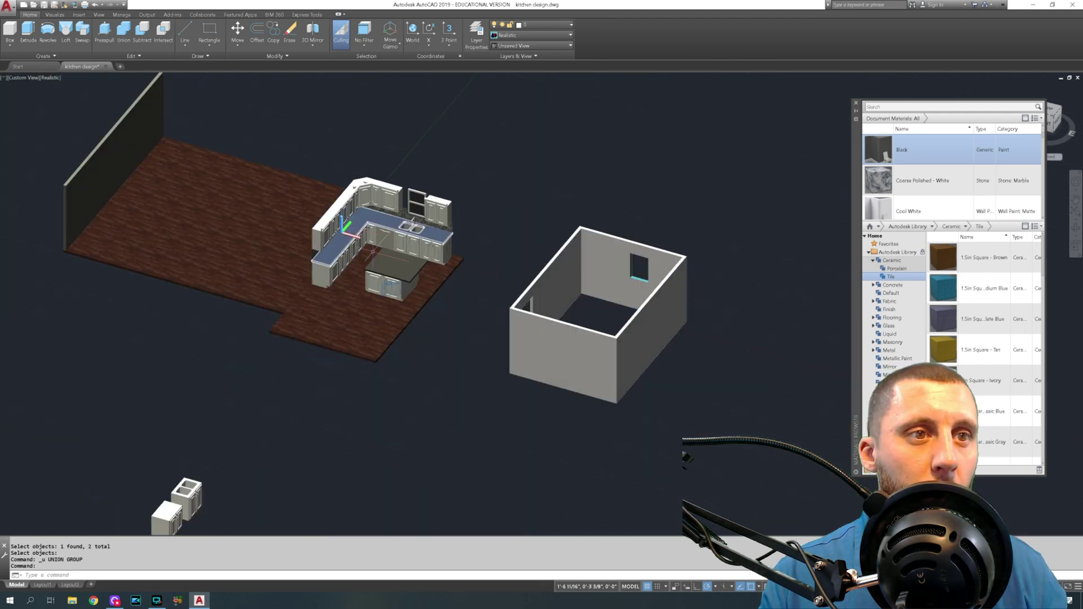
{"action": "left_click", "coordinate": [634, 215]}
{"action": "left_click", "coordinate": [588, 260]}
{"action": "type", "text": "m"}
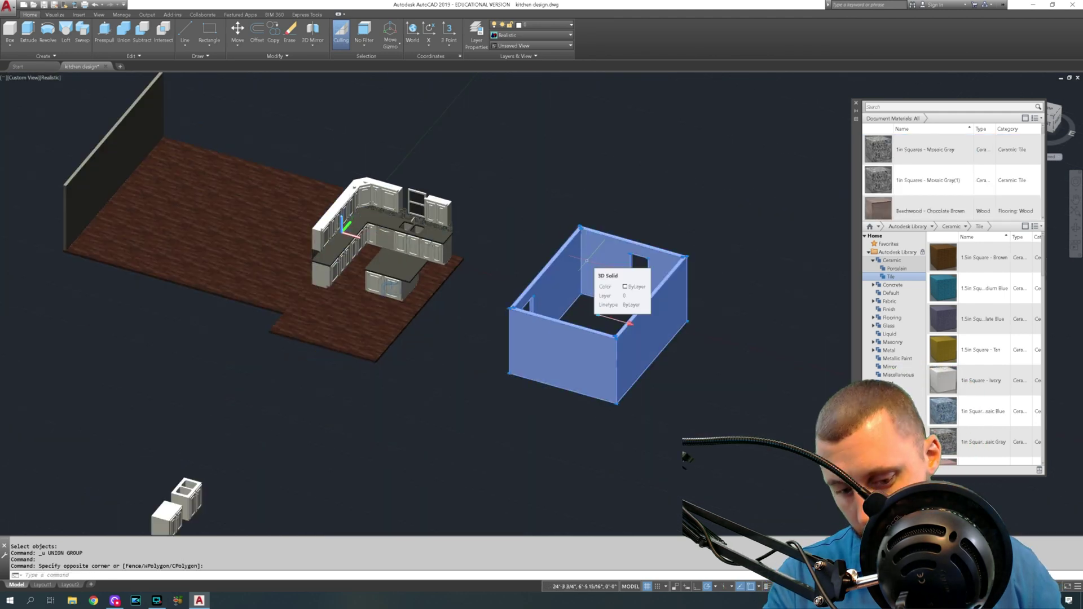
{"action": "key", "text": "Return"}
{"action": "left_click", "coordinate": [654, 184]}
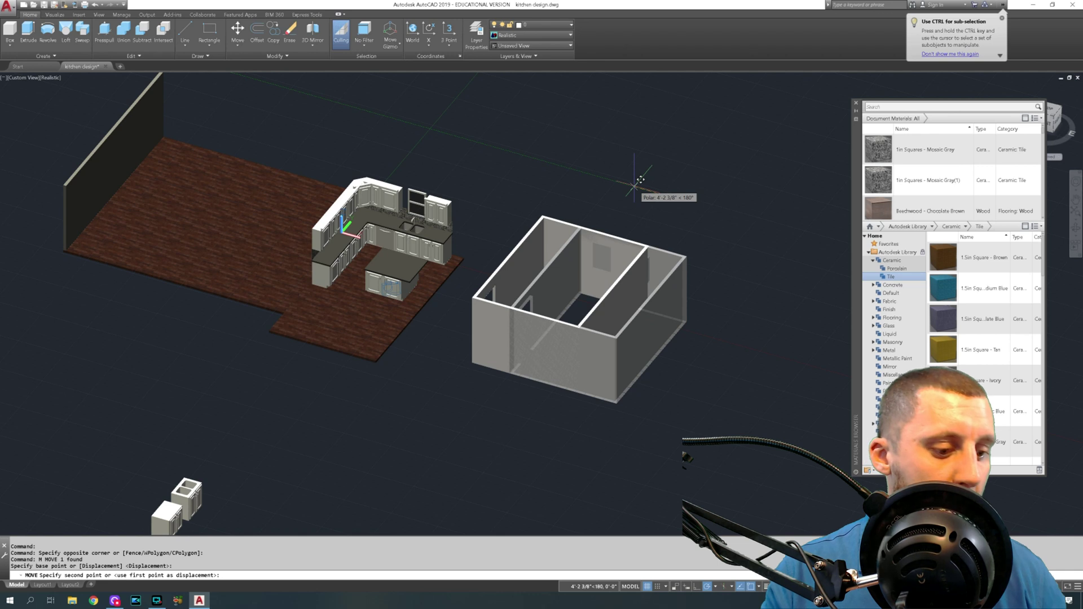
{"action": "type", "text": "25'"}
{"action": "key", "text": "Return"}
- Restore the saved Camera1 view of the kitchen and close the Materials Browser
{"action": "type", "text": "v"}
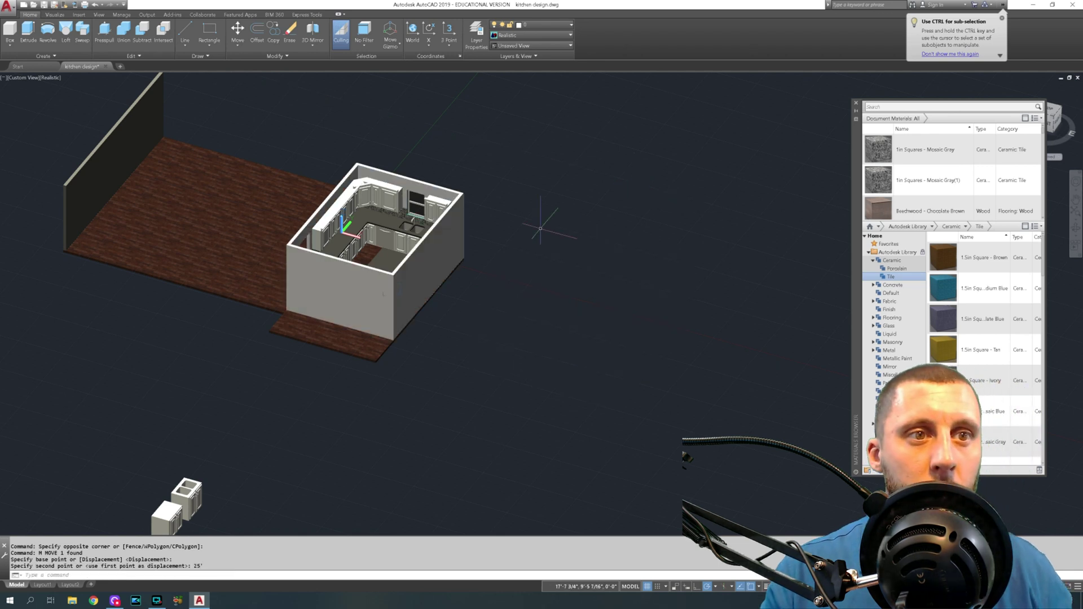
{"action": "type", "text": "iew"}
{"action": "key", "text": "Return"}
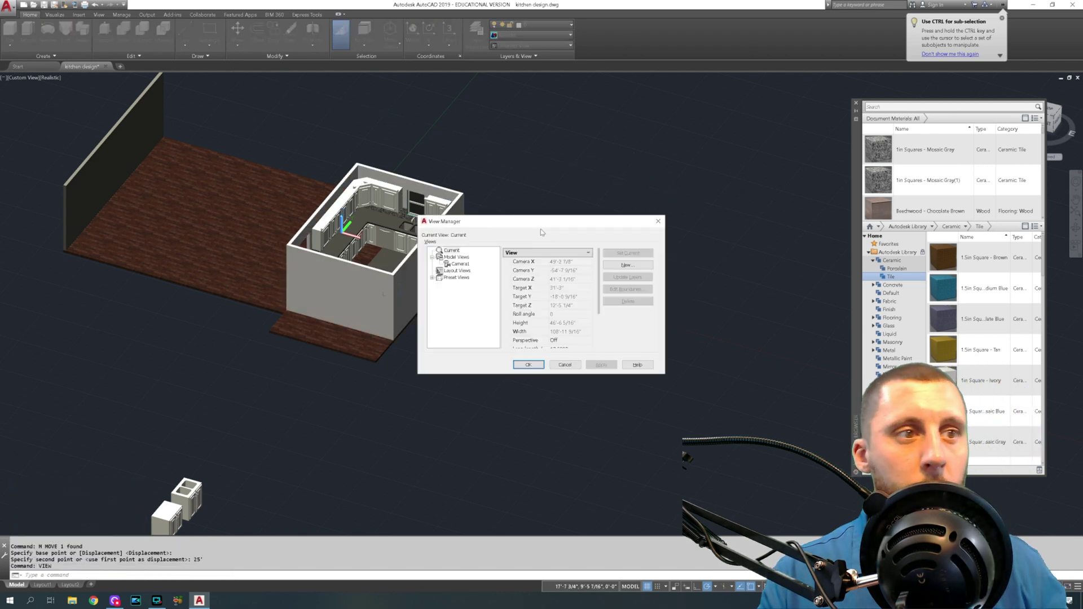
{"action": "left_click", "coordinate": [461, 264]}
{"action": "left_click", "coordinate": [602, 364]}
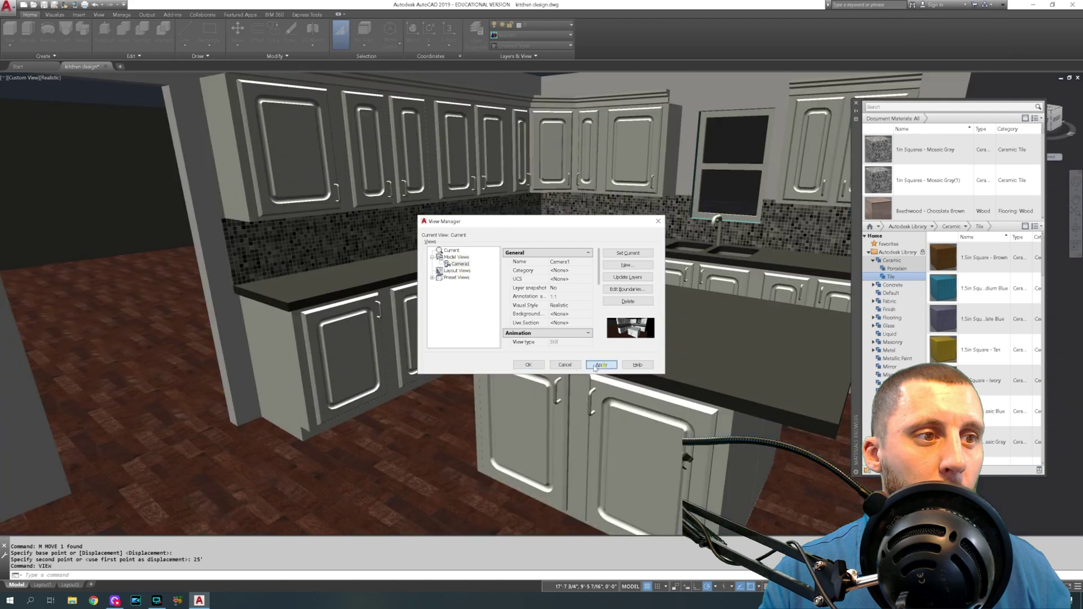
{"action": "left_click", "coordinate": [529, 365]}
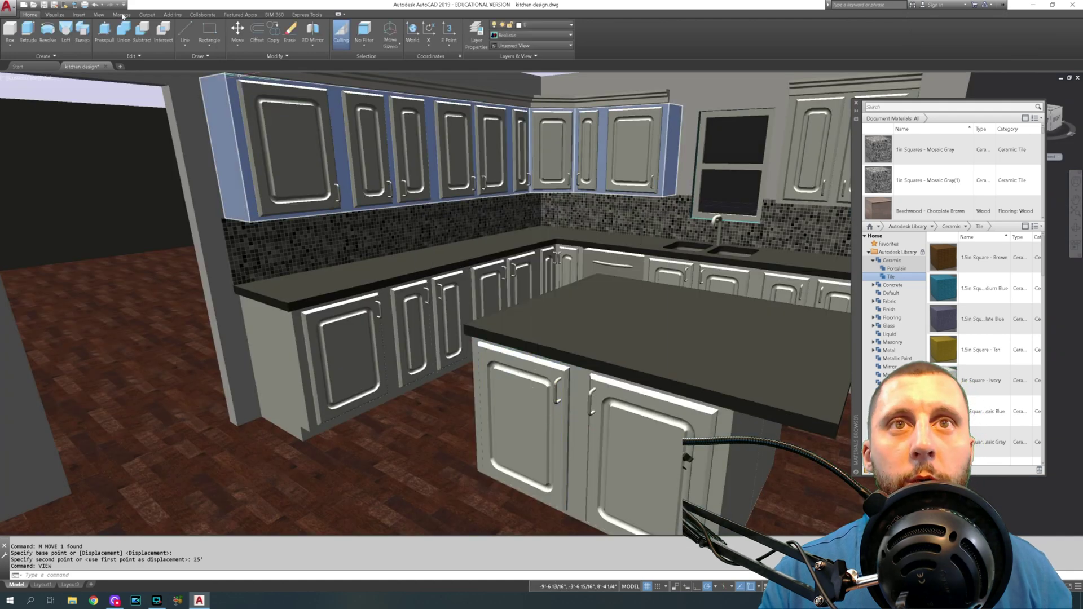
{"action": "left_click", "coordinate": [55, 16]}
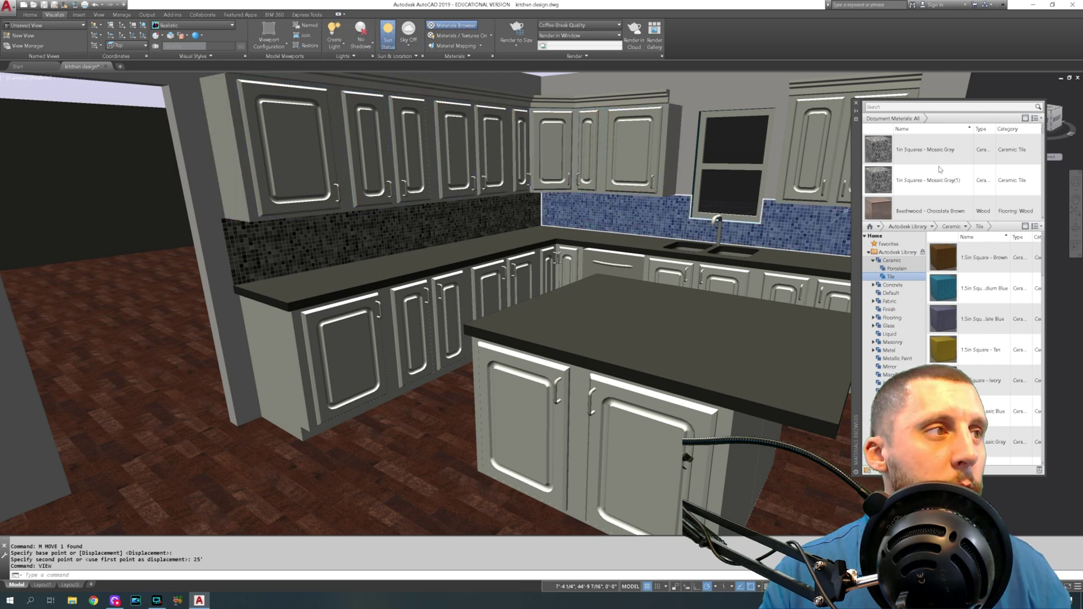
{"action": "left_click", "coordinate": [856, 104]}
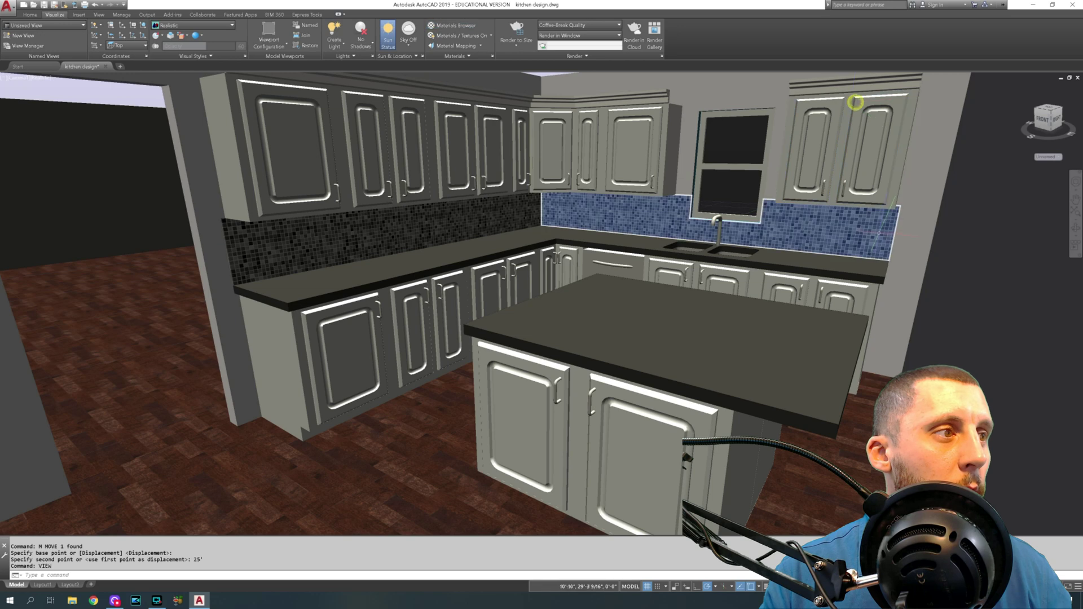